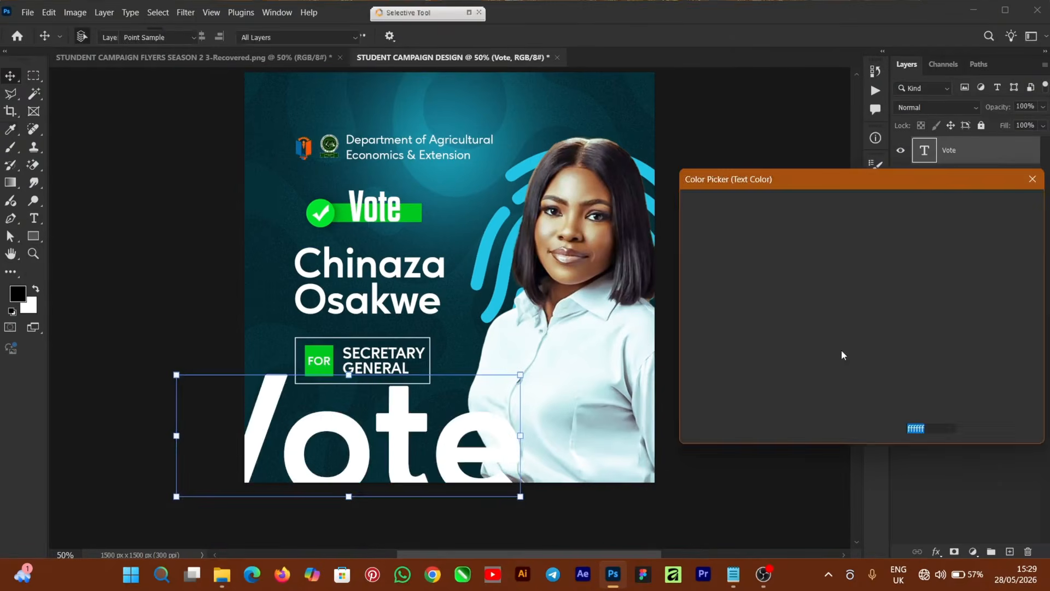
Leave the finished campaign flyer and show Photoshop's Home screen of recent files.
click(33, 236)
drag(294, 397, 499, 457)
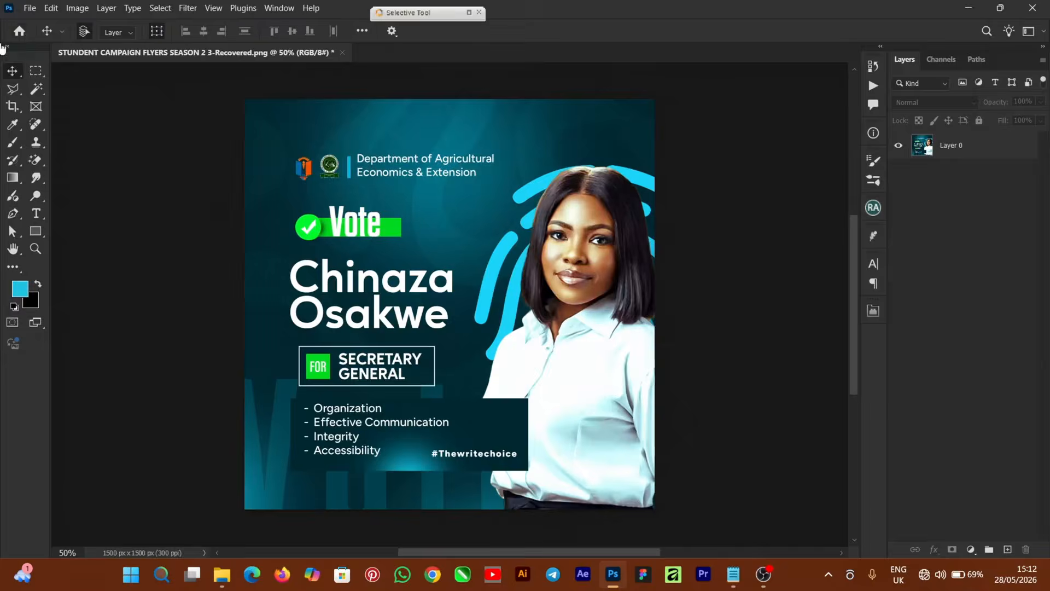
click(17, 35)
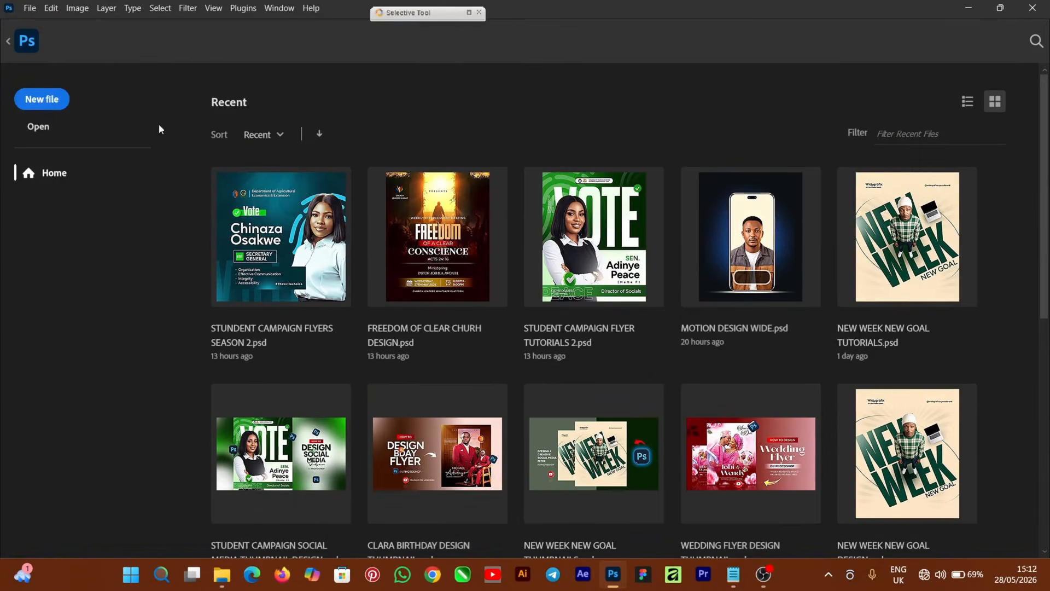
Create a blank 5 × 5 in, 300 ppi document named 'STUDENT CAMPAIGN DESIGN'.
click(51, 102)
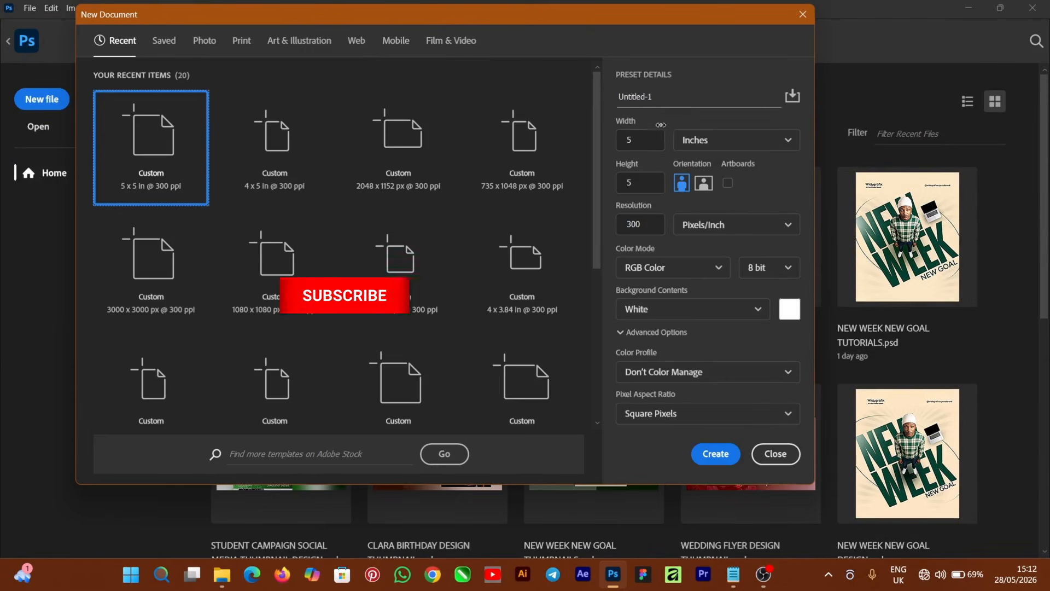
drag(662, 97, 599, 97)
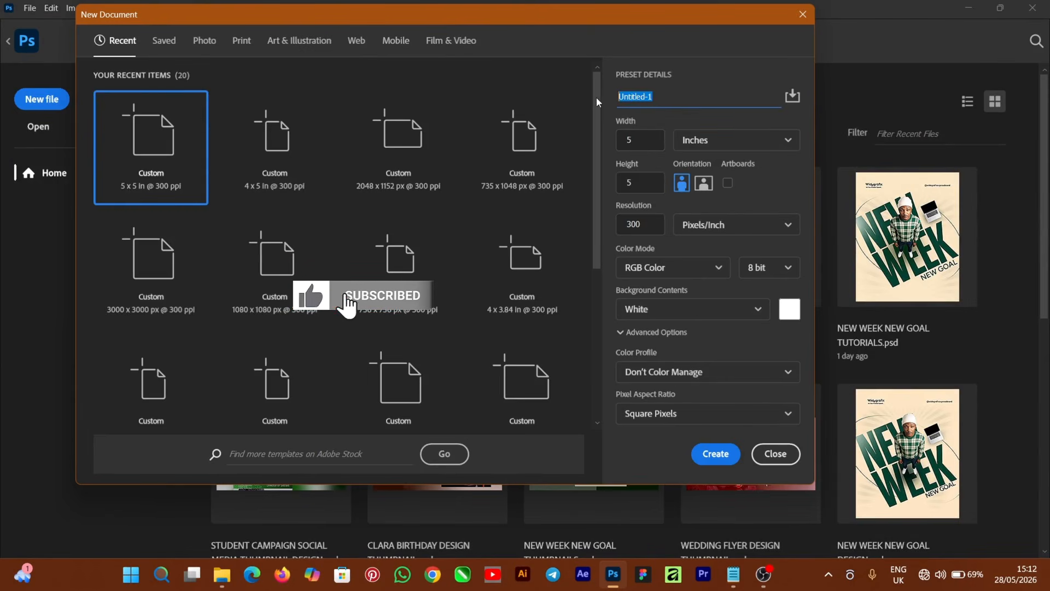
text(STUDENT CAMPAIGN DESIGN)
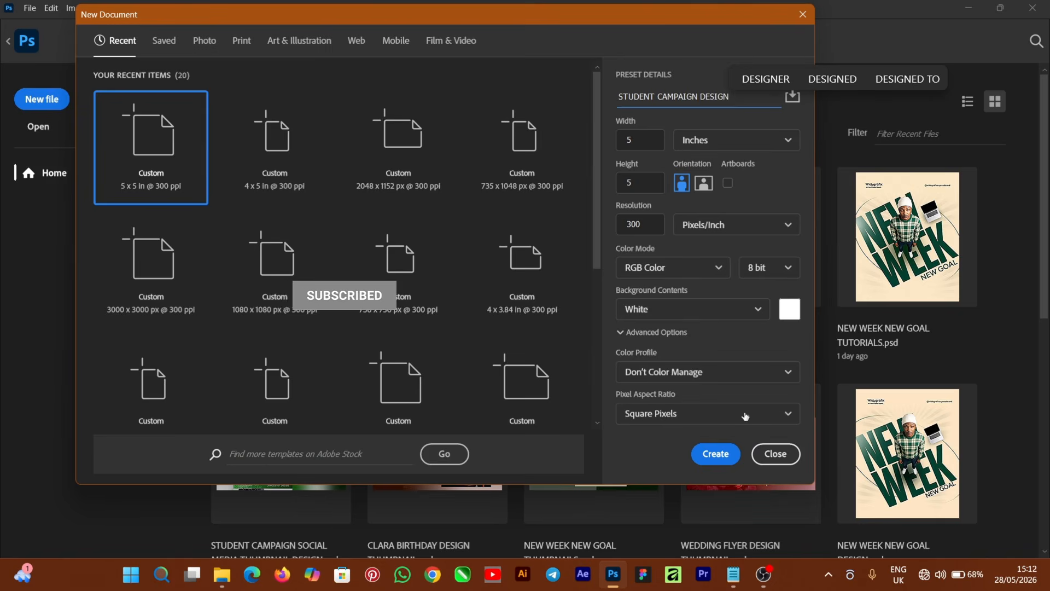
click(717, 454)
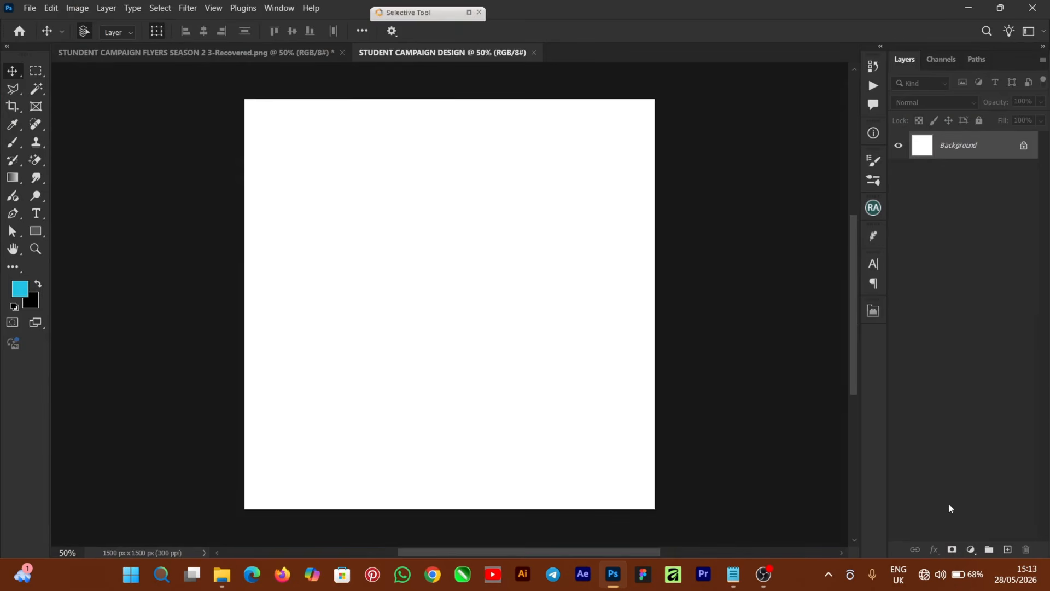
Add a dark teal #012f38 Solid Color fill layer with an empty Layer 1 above it.
click(972, 550)
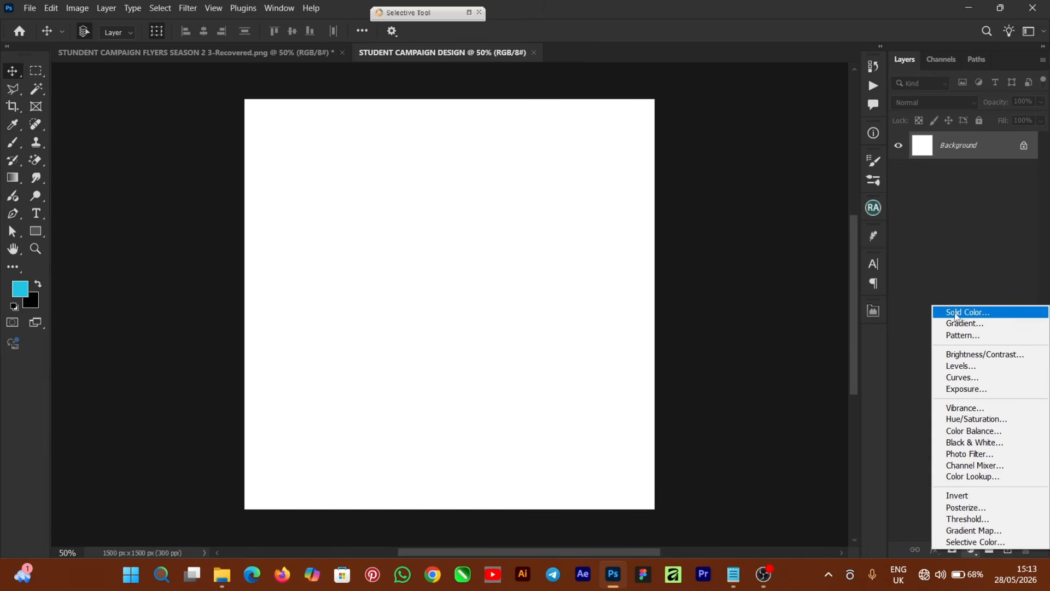
click(988, 318)
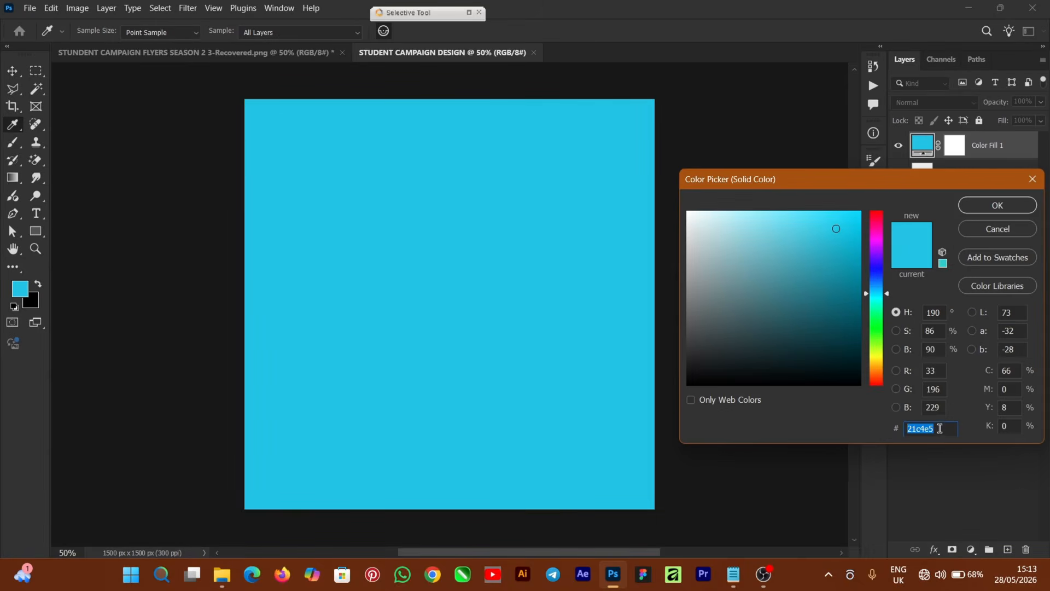
text(012f38)
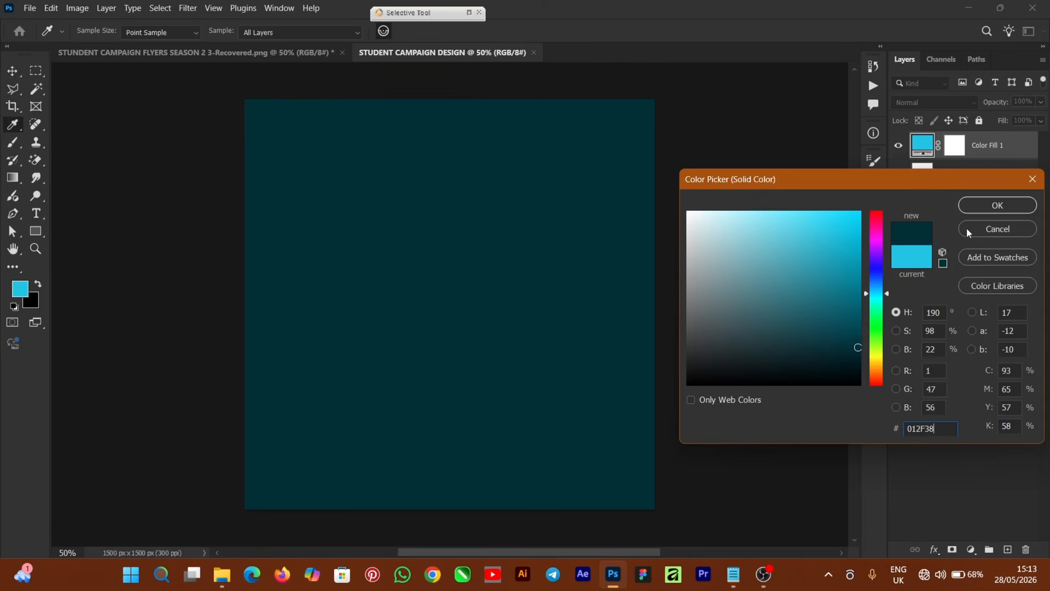
click(975, 207)
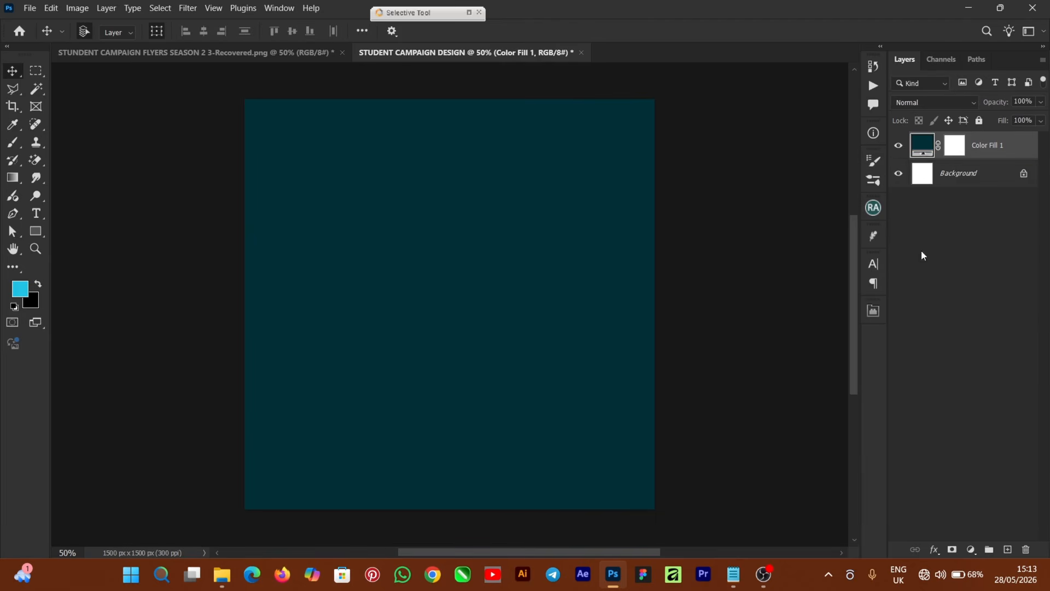
click(1008, 549)
Paint a cyan glow near the top centre with a 1000 px soft round brush.
click(18, 293)
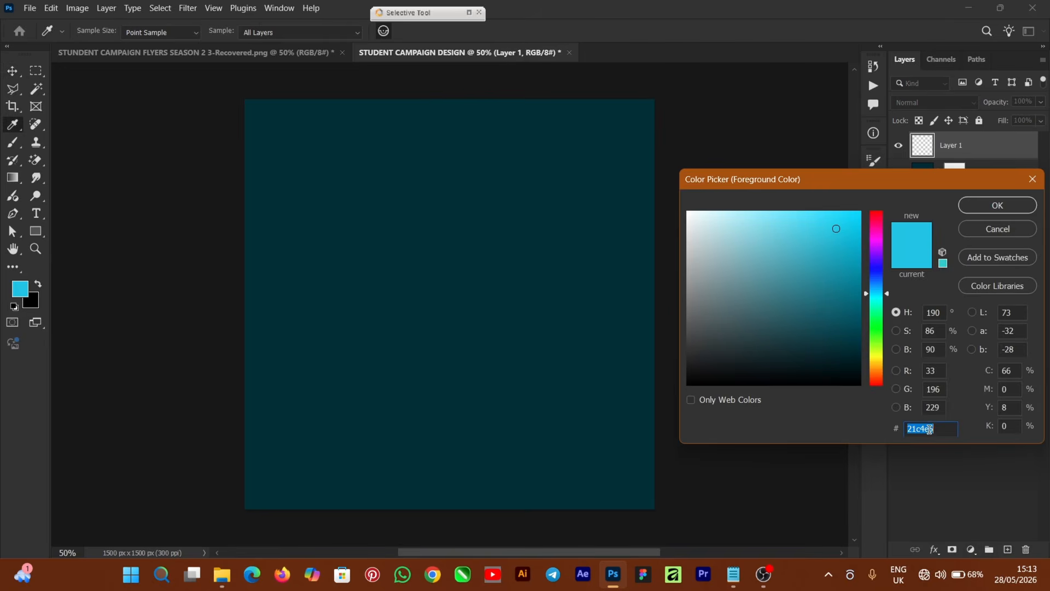
click(979, 211)
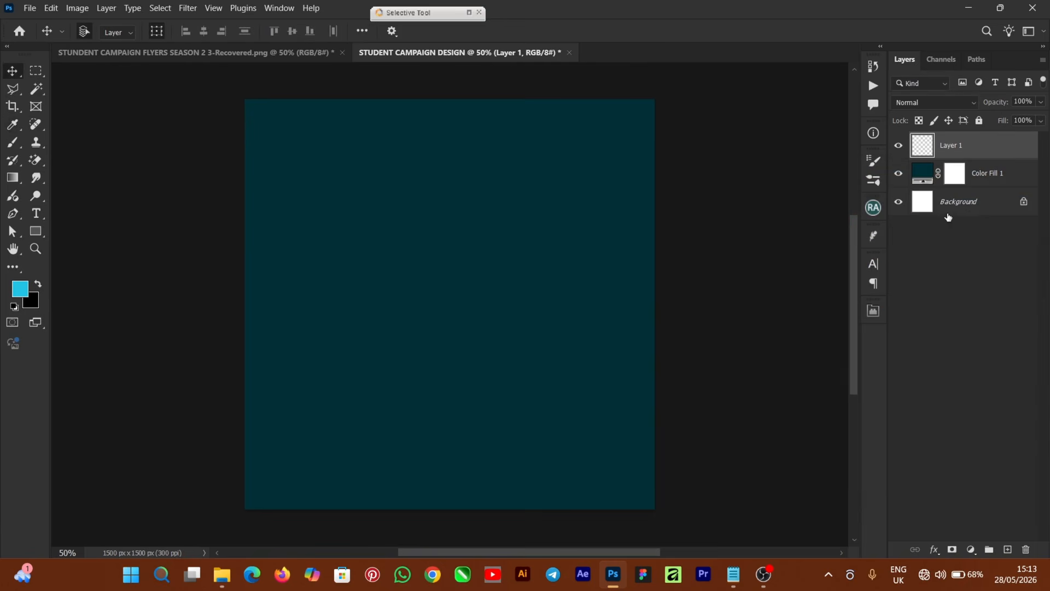
click(12, 143)
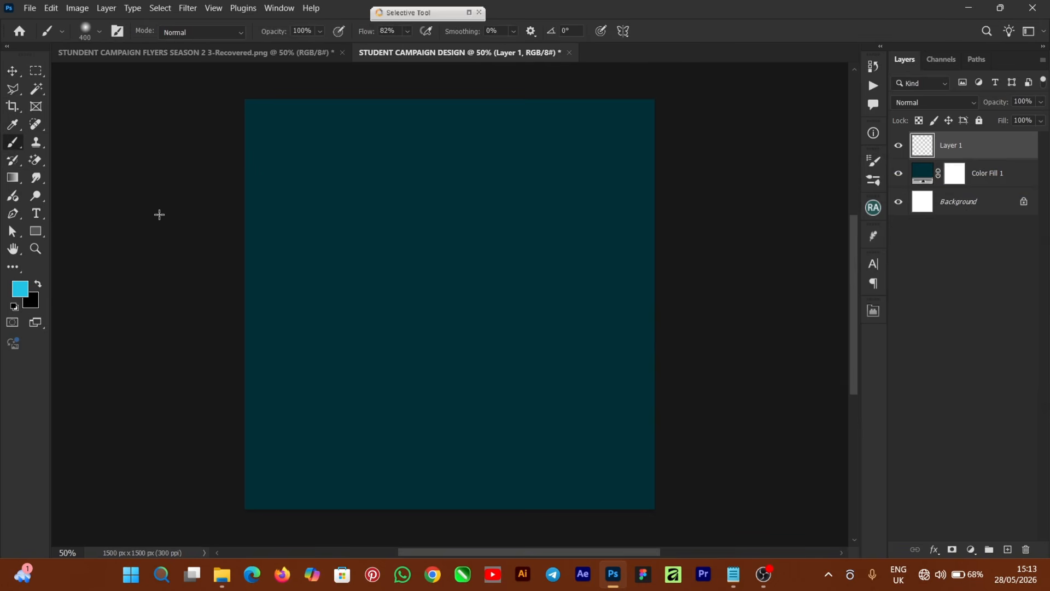
key(Caps_Lock)
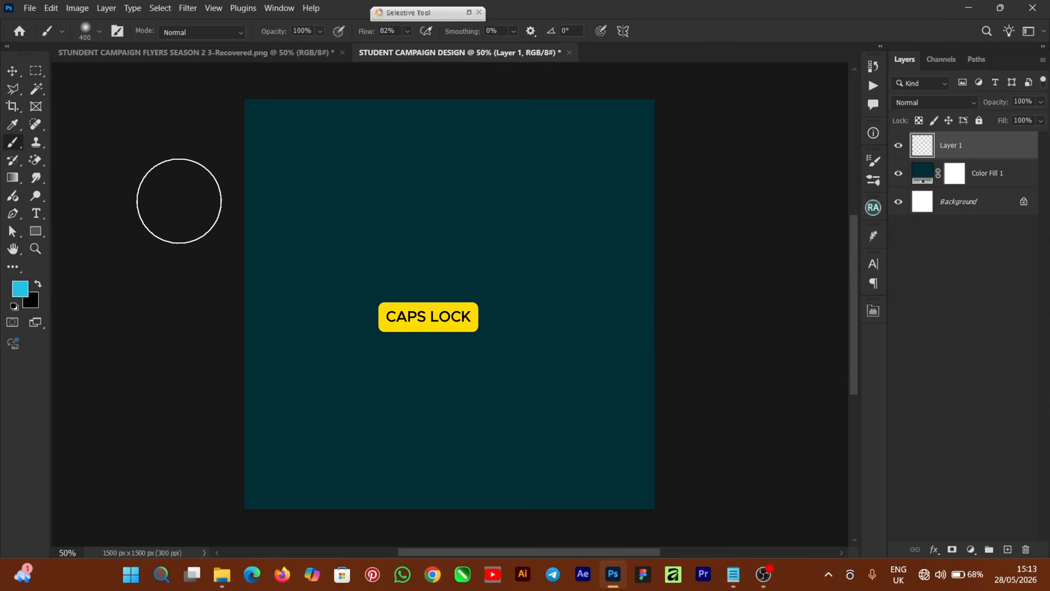
key(bracketright)
key(bracketright)
key(bracketright)
key(bracketright)
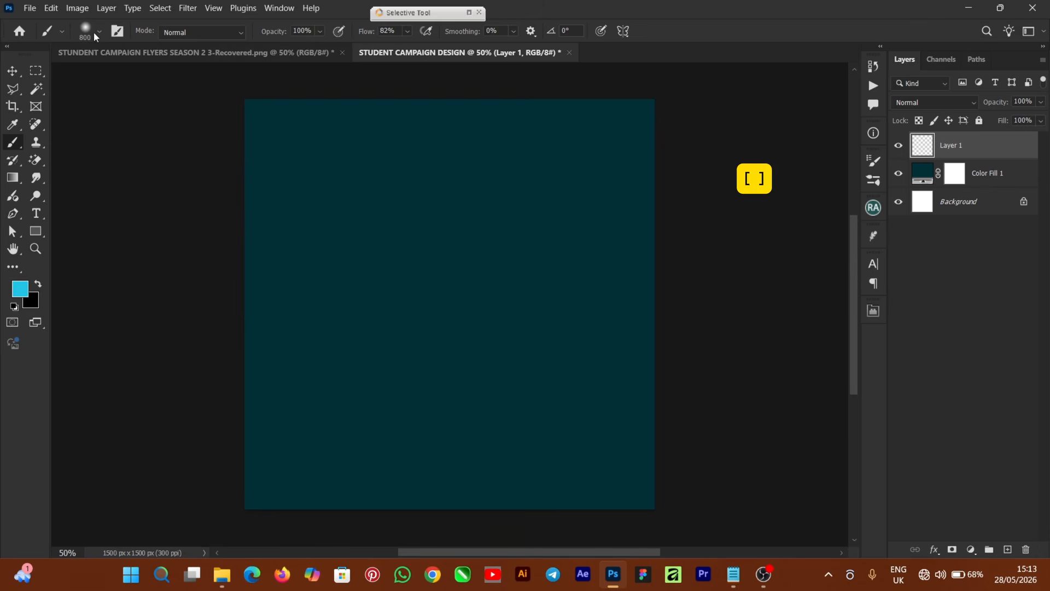
click(95, 31)
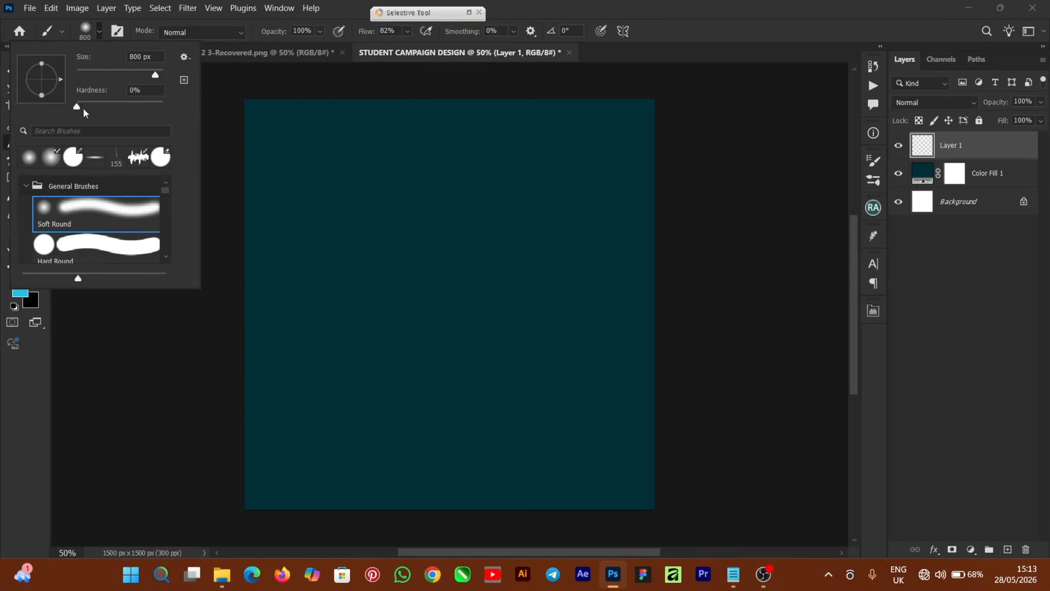
click(549, 9)
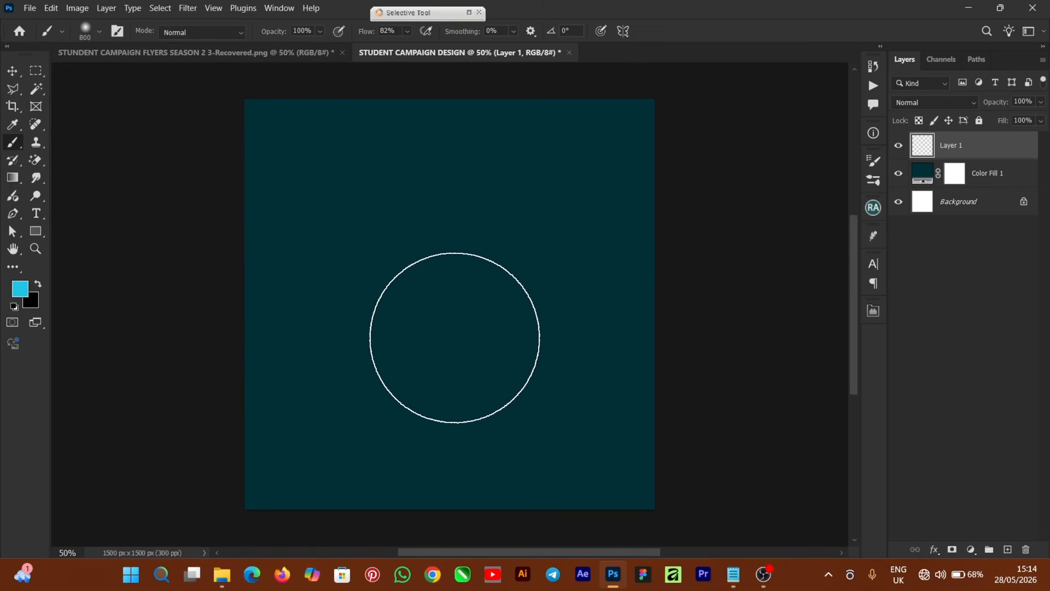
key(bracketright)
key(bracketright)
click(446, 175)
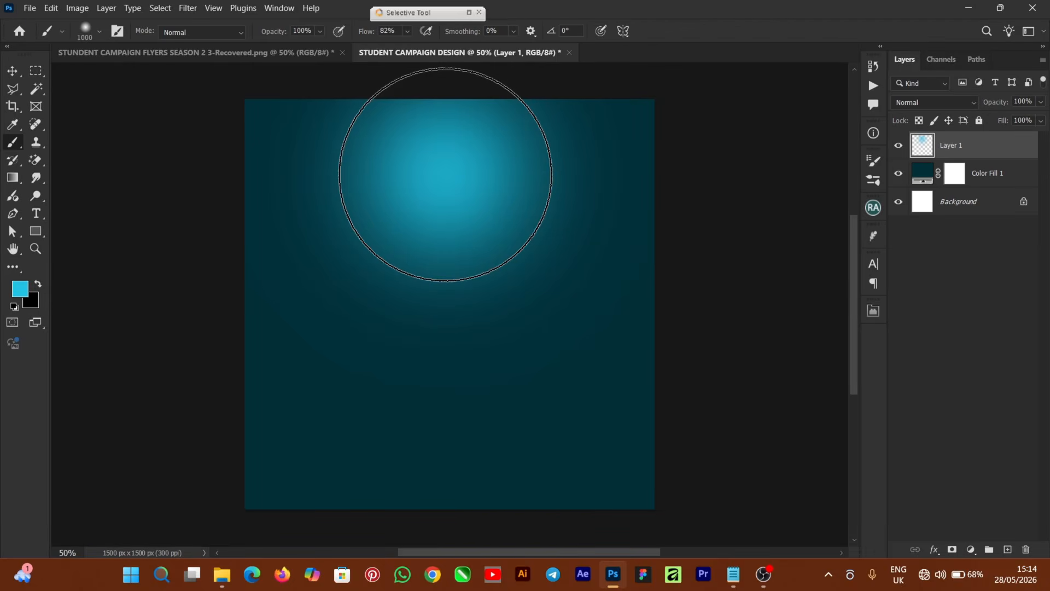
Drag the red swirl pattern image from the campaign assets folder onto the canvas.
click(15, 73)
click(739, 279)
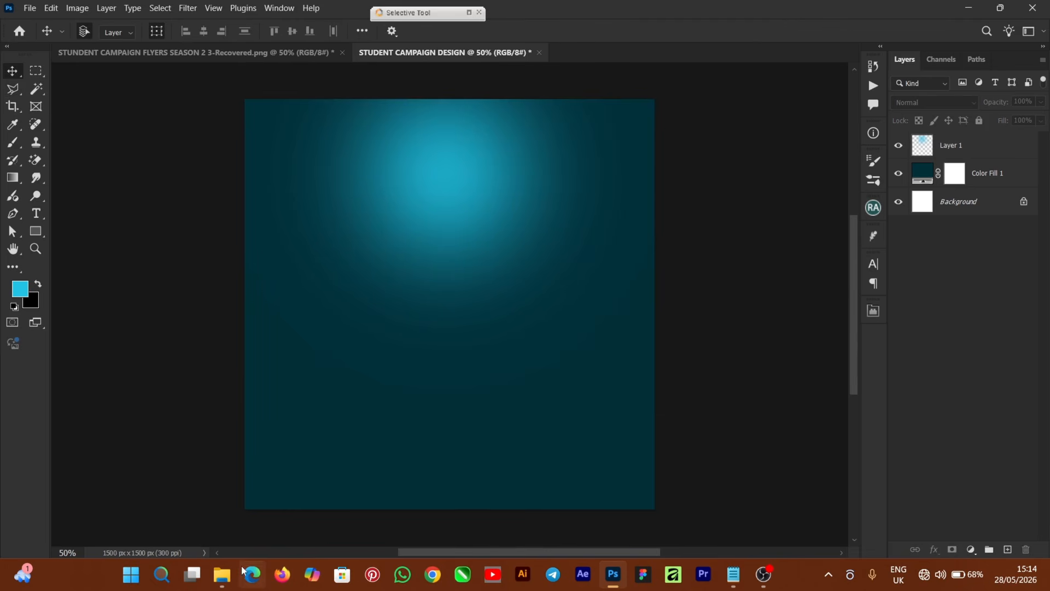
click(222, 574)
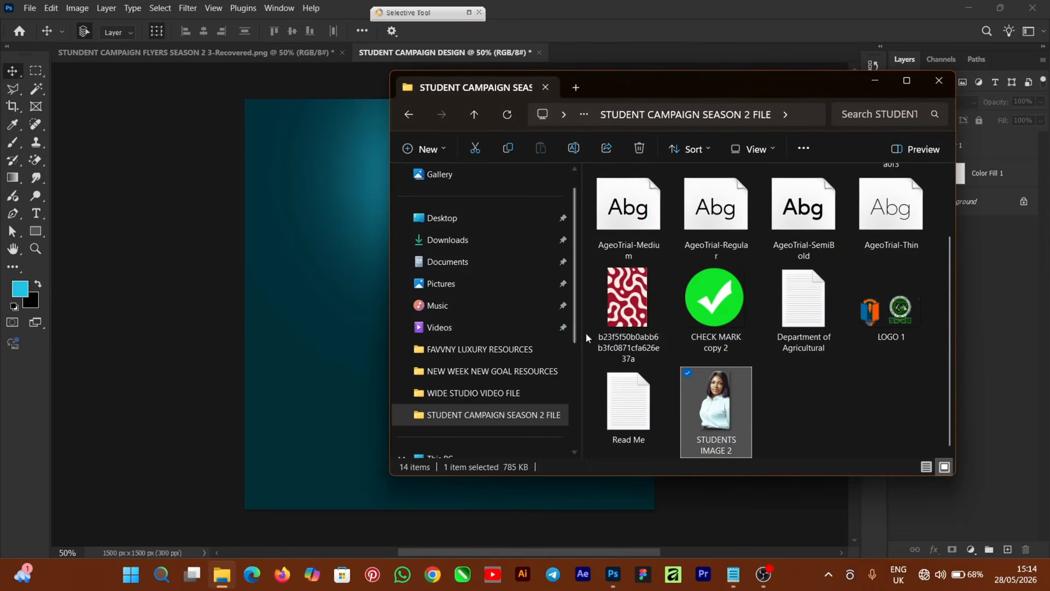
drag(619, 312, 210, 408)
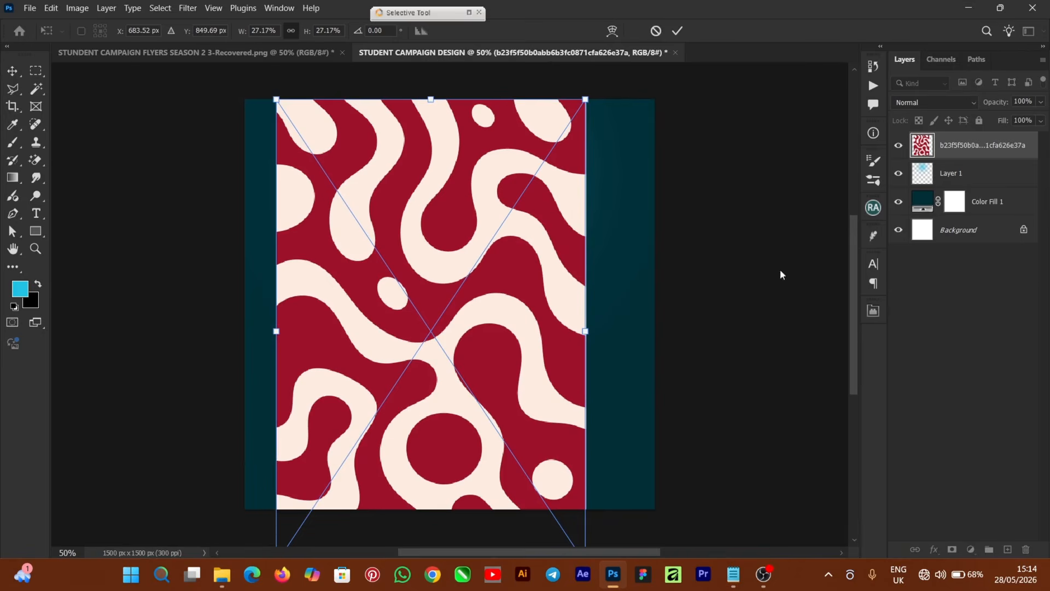
Enlarge the pattern image to cover the whole canvas and commit its size.
key(ctrl+minus)
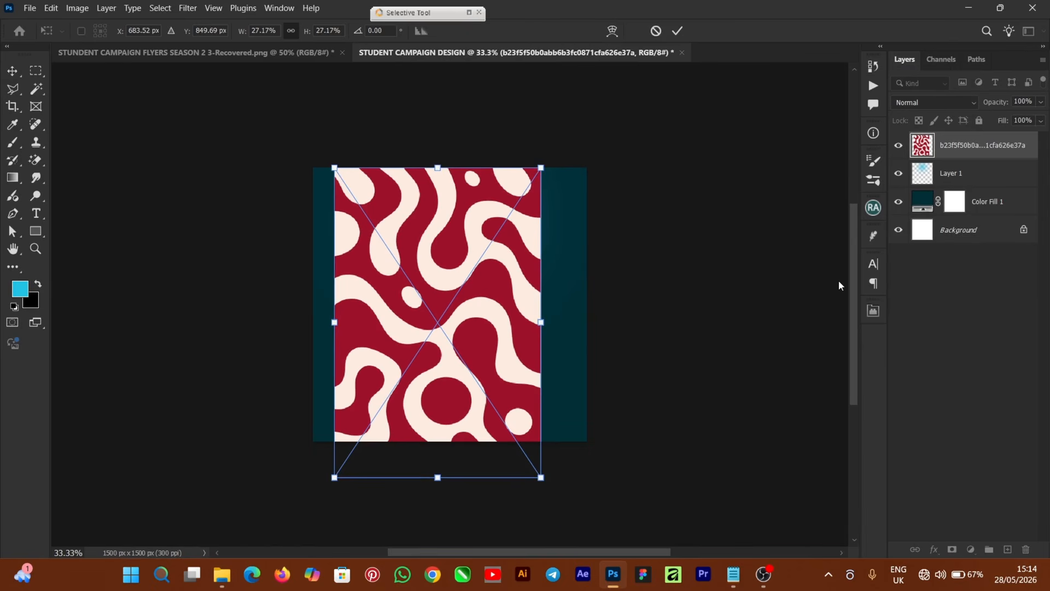
drag(543, 166, 605, 70)
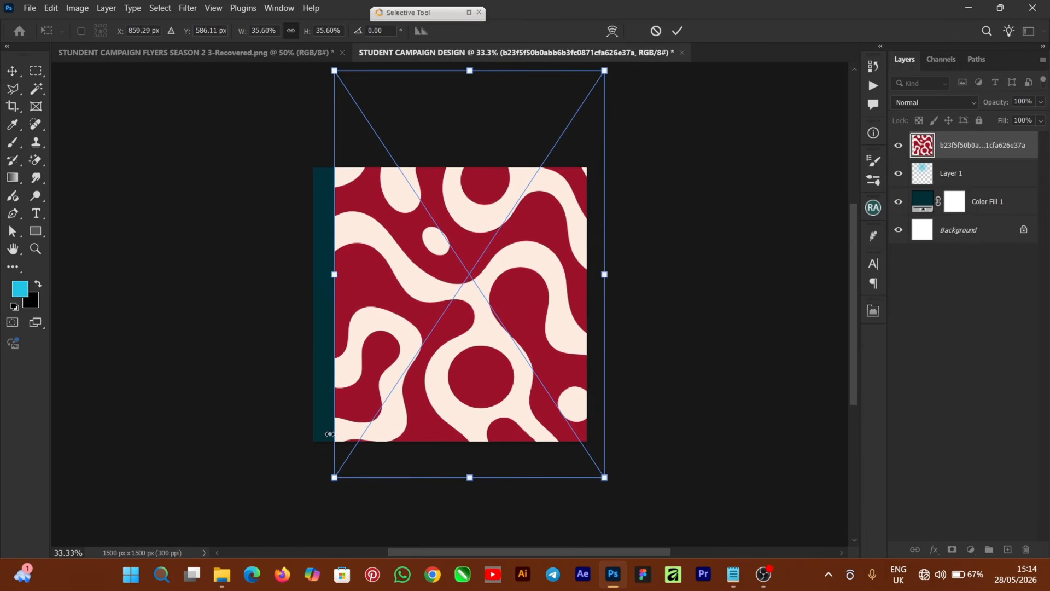
drag(334, 478, 296, 530)
mouse_move(451, 297)
mouse_down()
mouse_move(453, 288)
mouse_move(444, 294)
mouse_up()
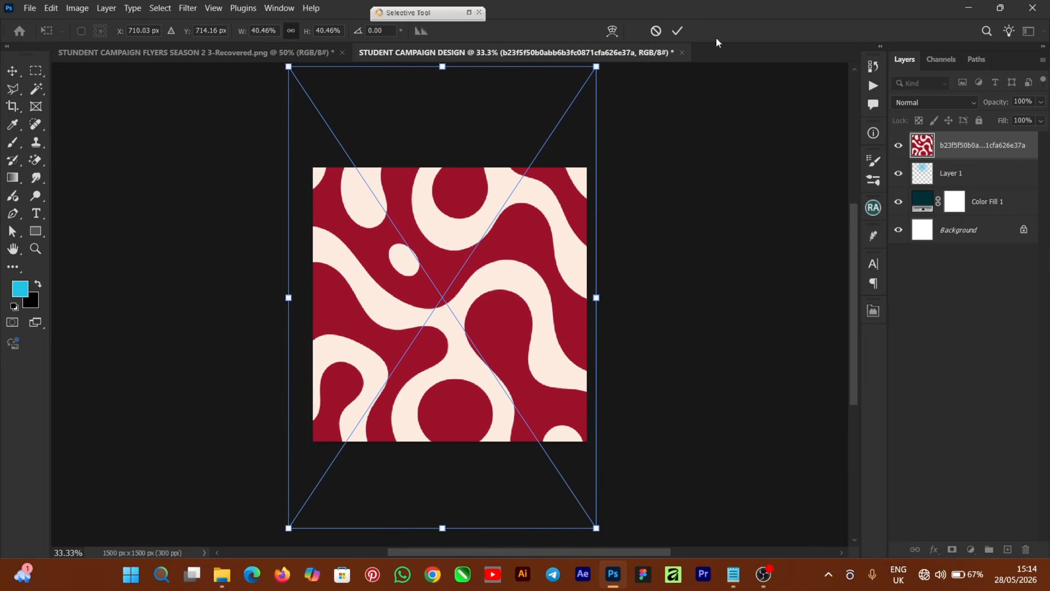
click(679, 30)
Set the pattern layer to Multiply blend mode and lower its opacity.
click(927, 103)
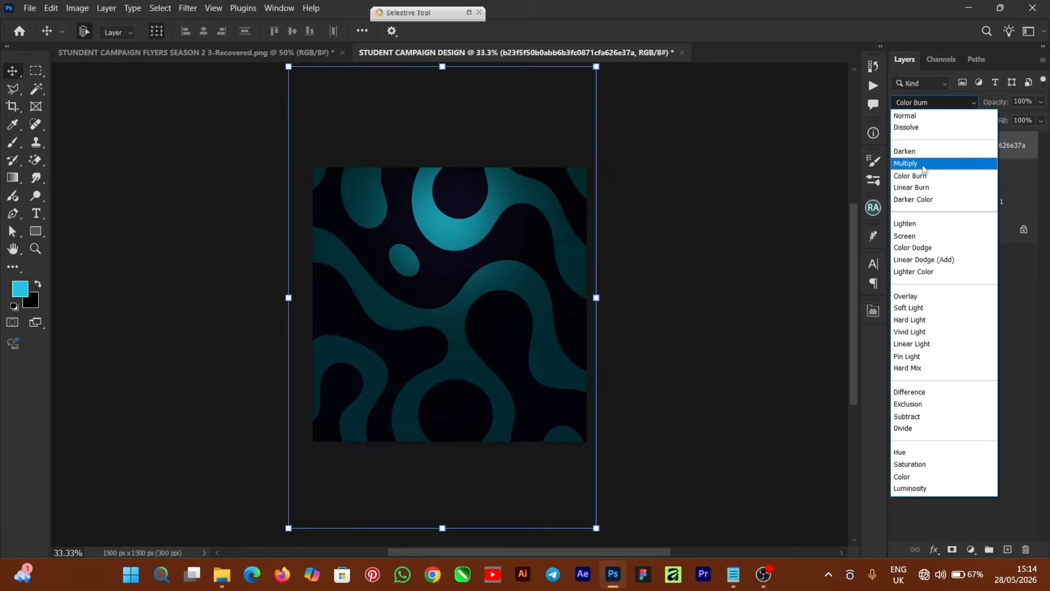
click(926, 165)
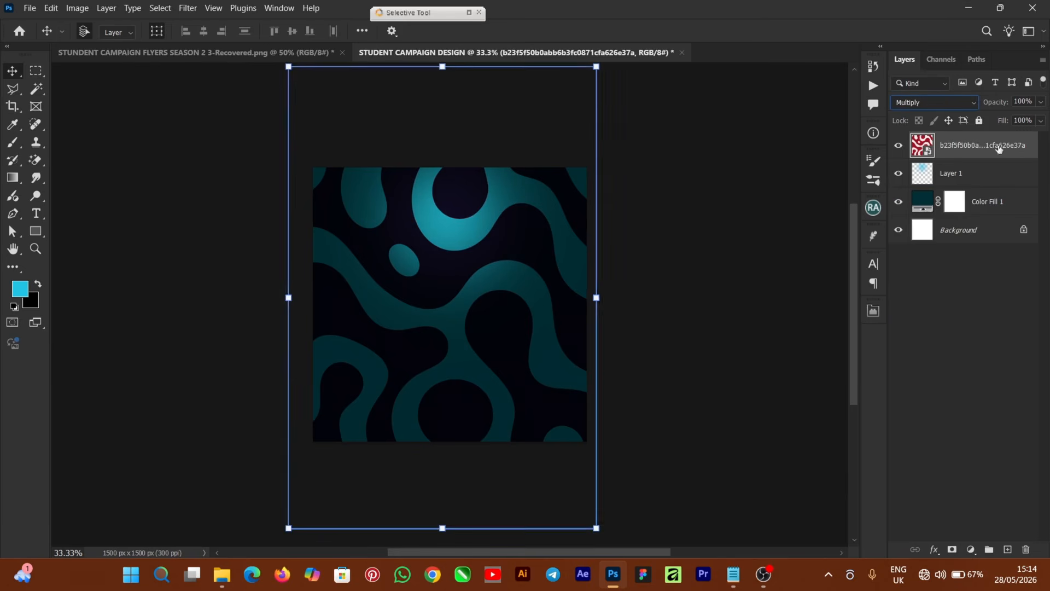
click(1039, 103)
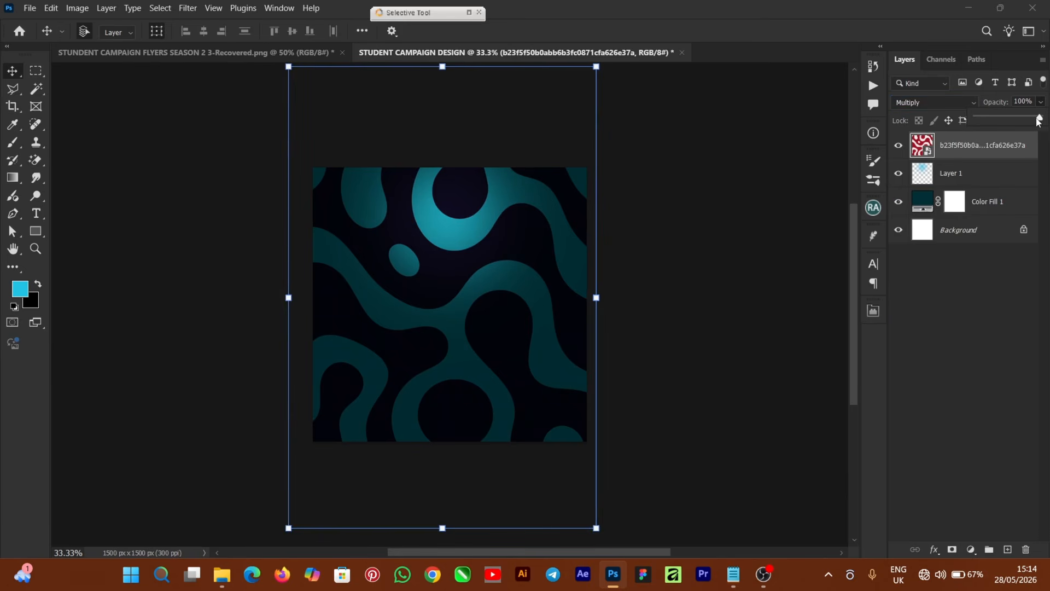
drag(1037, 119, 992, 128)
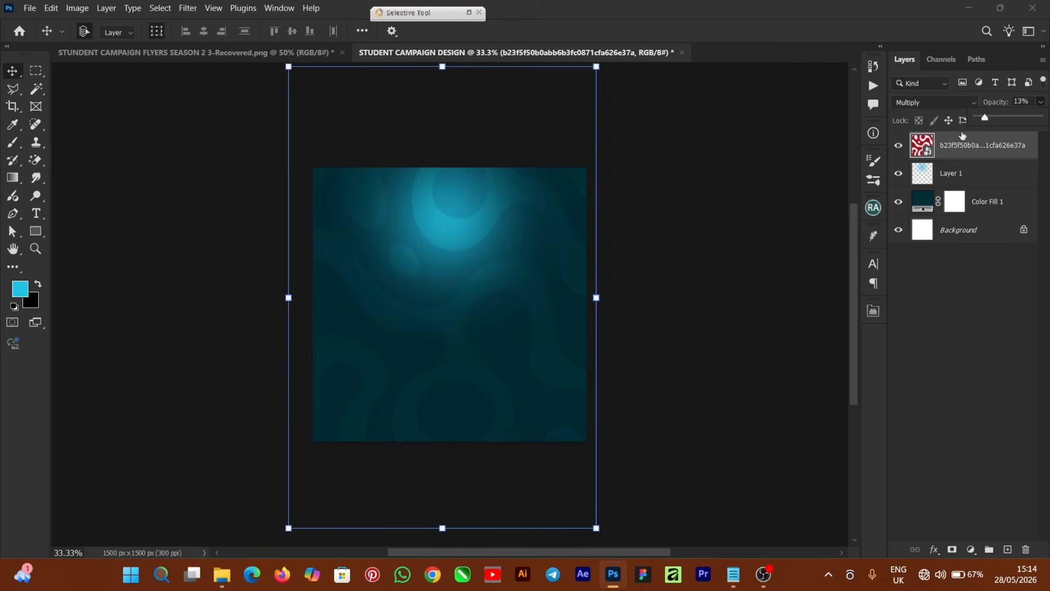
click(728, 305)
key(ctrl+plus)
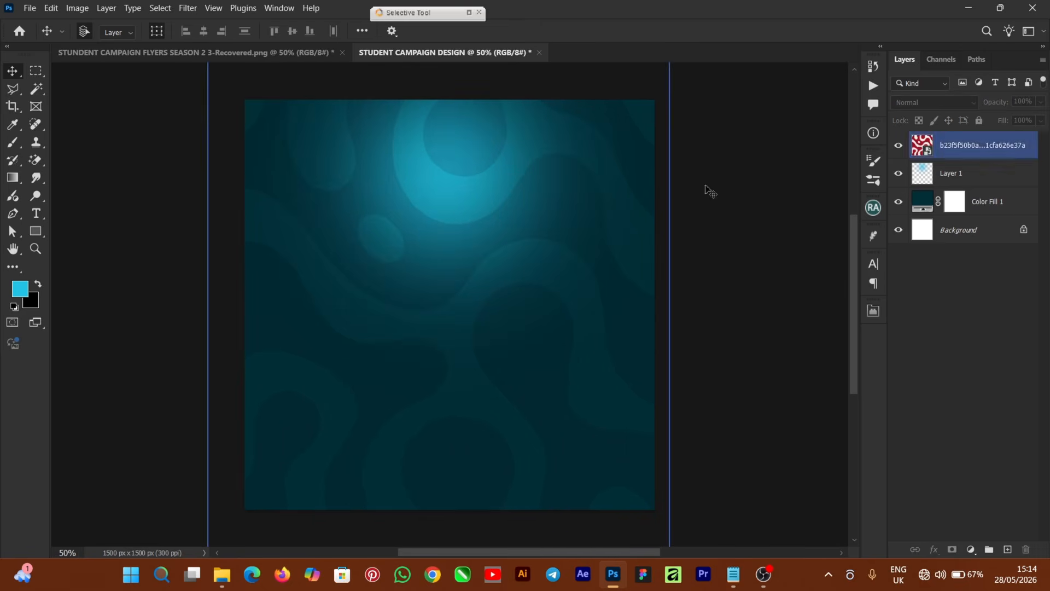
Lower Layer 1's cyan glow to 86% opacity.
click(980, 173)
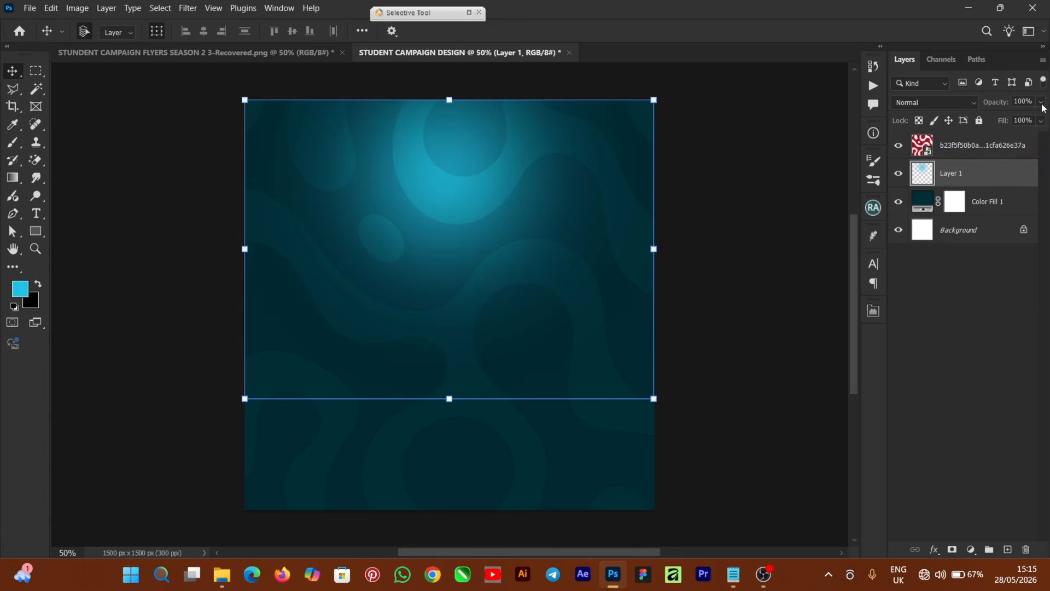
click(1041, 120)
drag(1040, 119, 1031, 121)
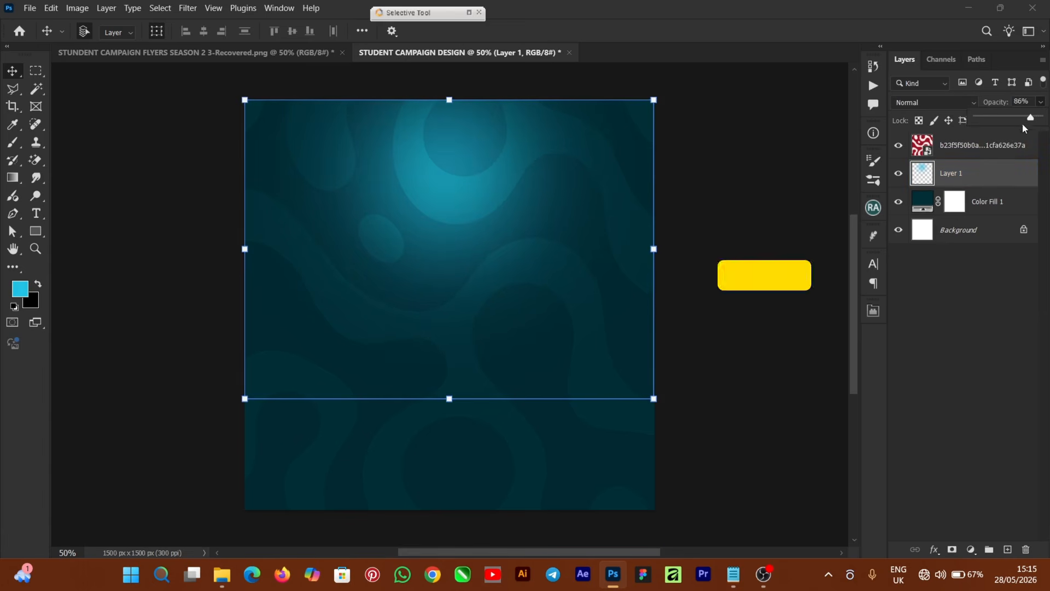
click(786, 335)
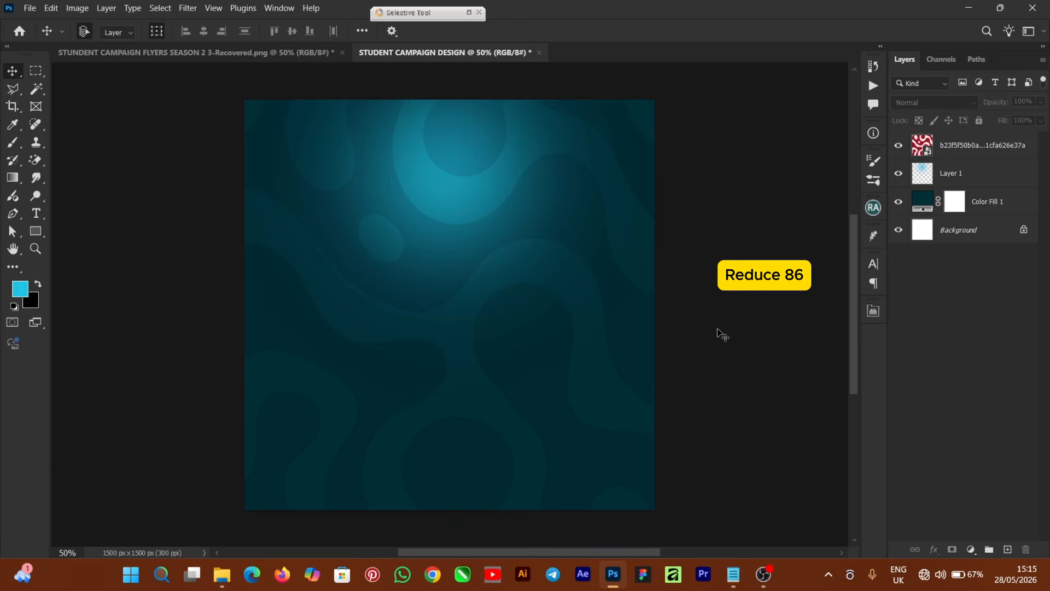
click(984, 202)
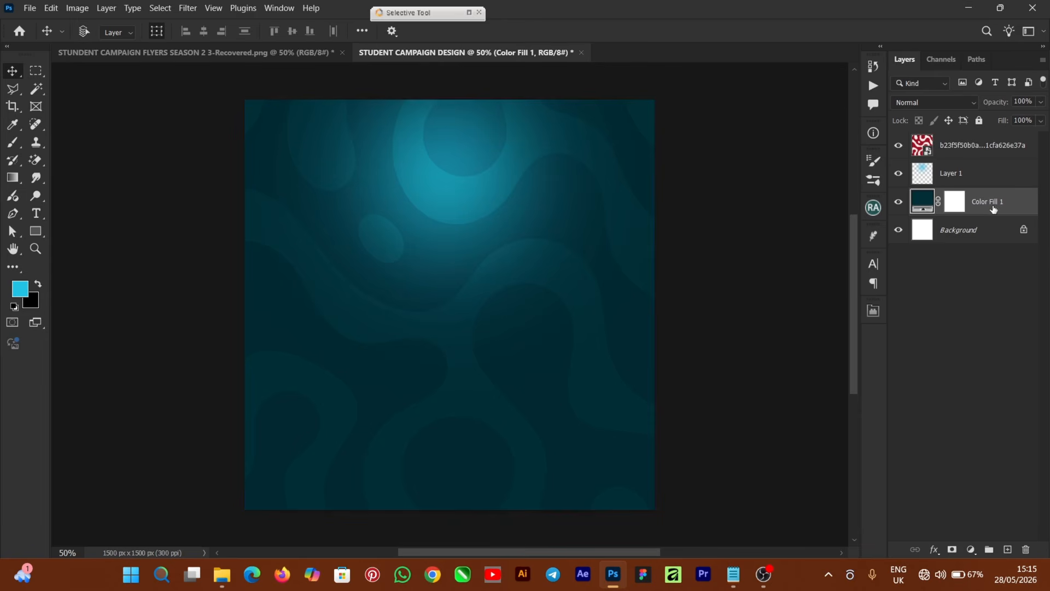
Duplicate Color Fill 1, hide the original, and add 7% uniform monochromatic noise as a smart filter.
key(ctrl+j)
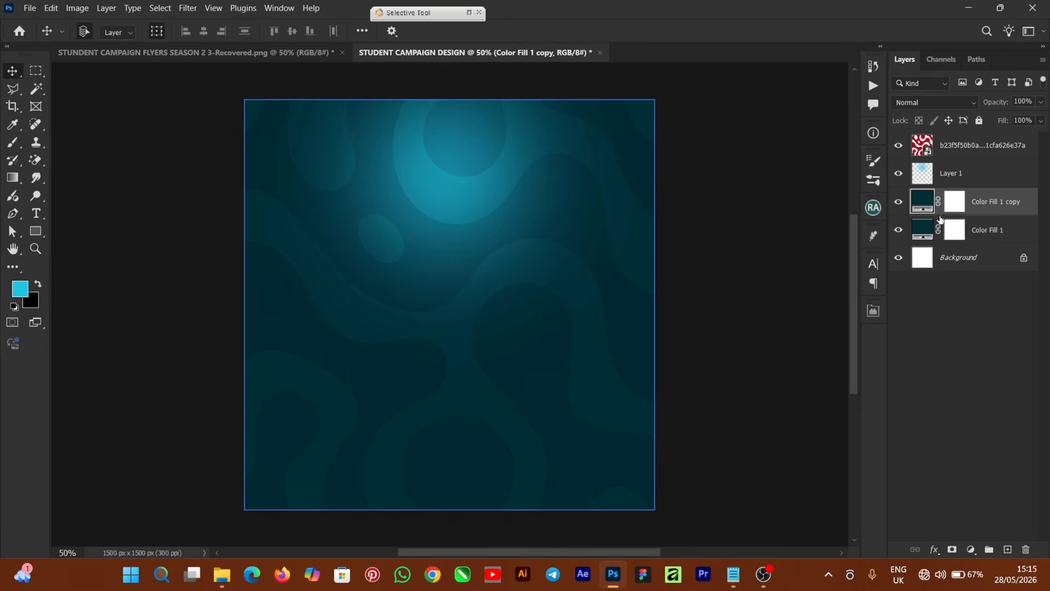
click(898, 229)
click(187, 9)
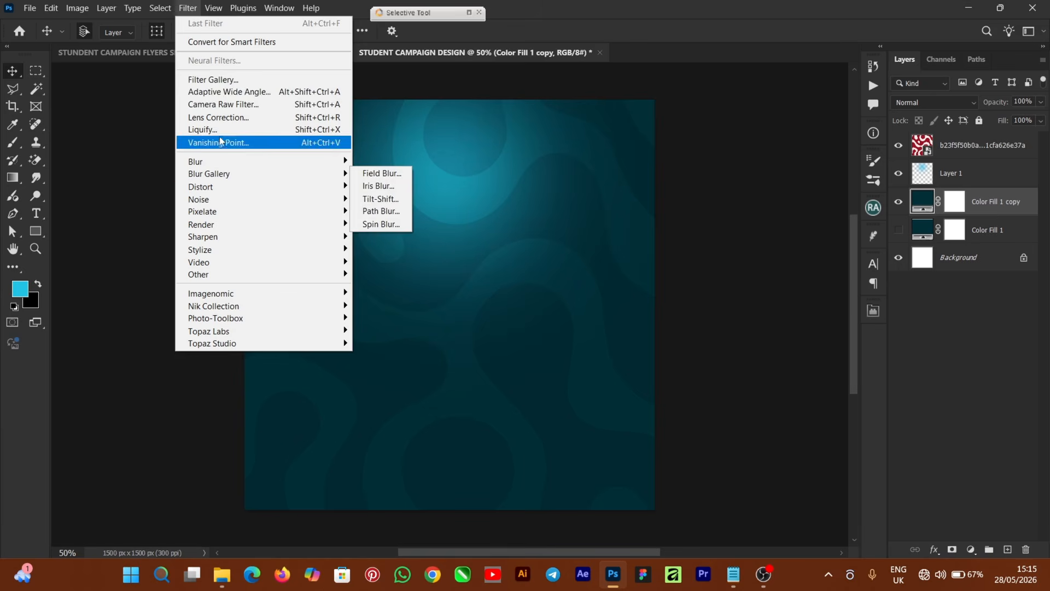
mouse_move(229, 217)
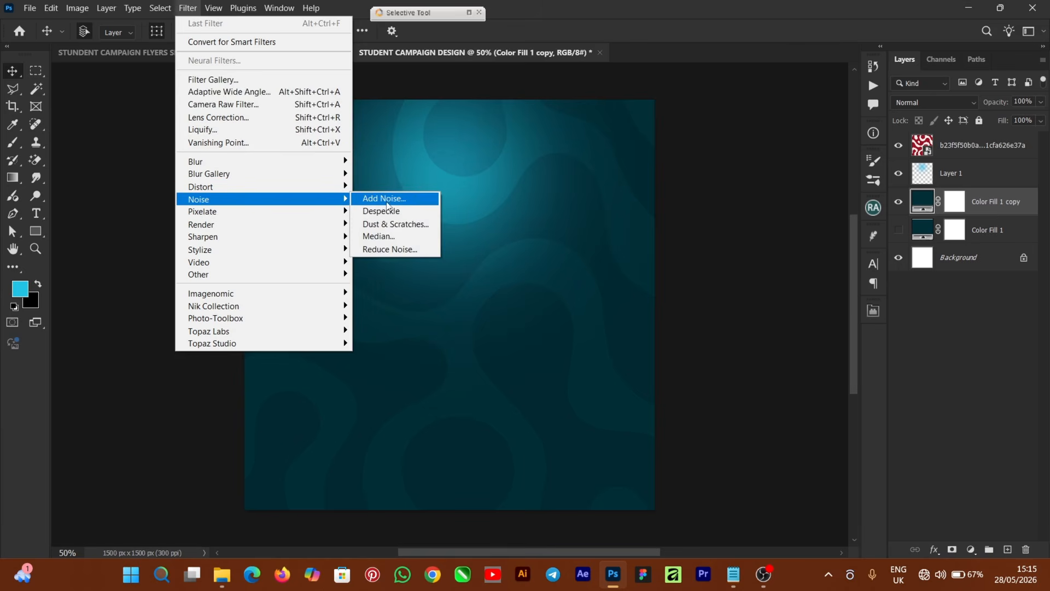
click(393, 203)
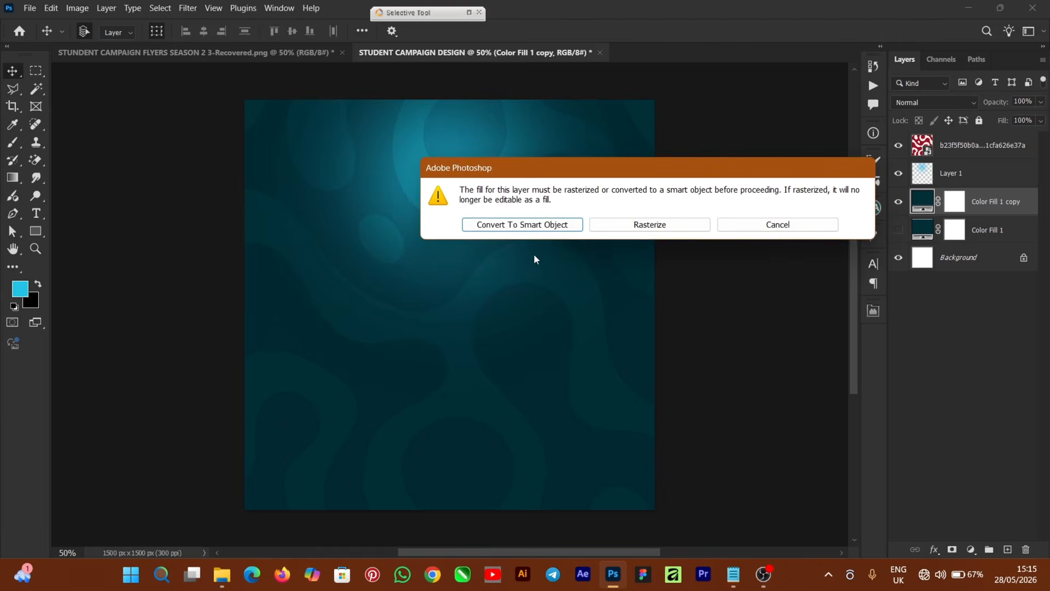
click(530, 224)
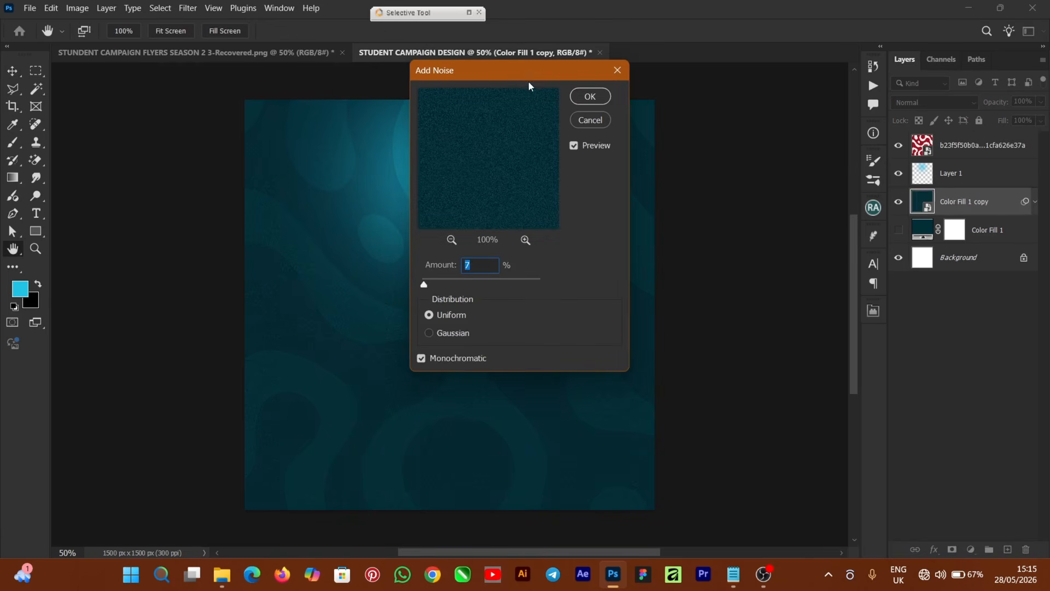
drag(502, 70, 703, 67)
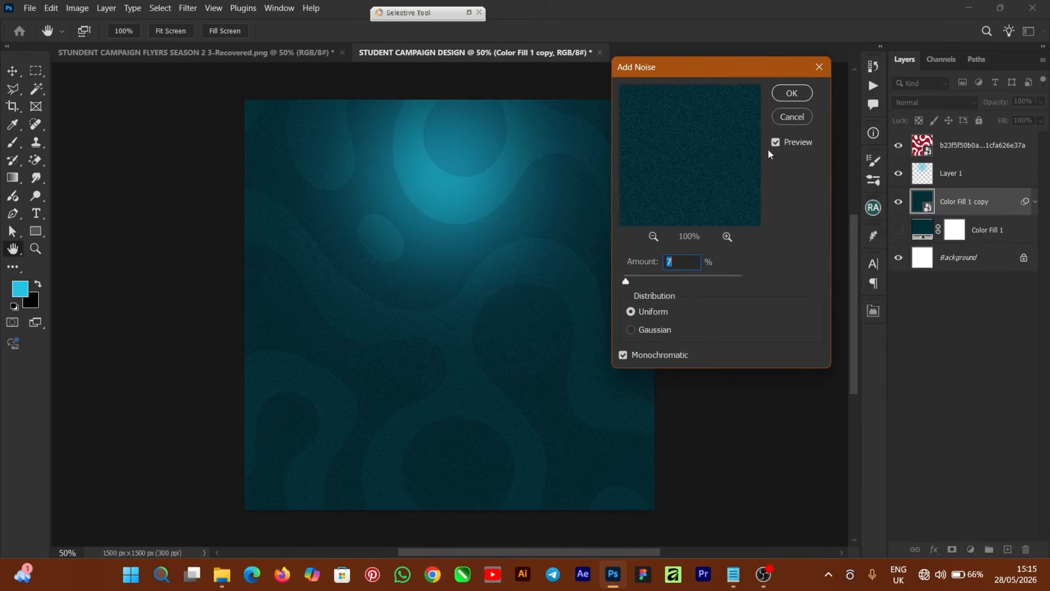
click(782, 97)
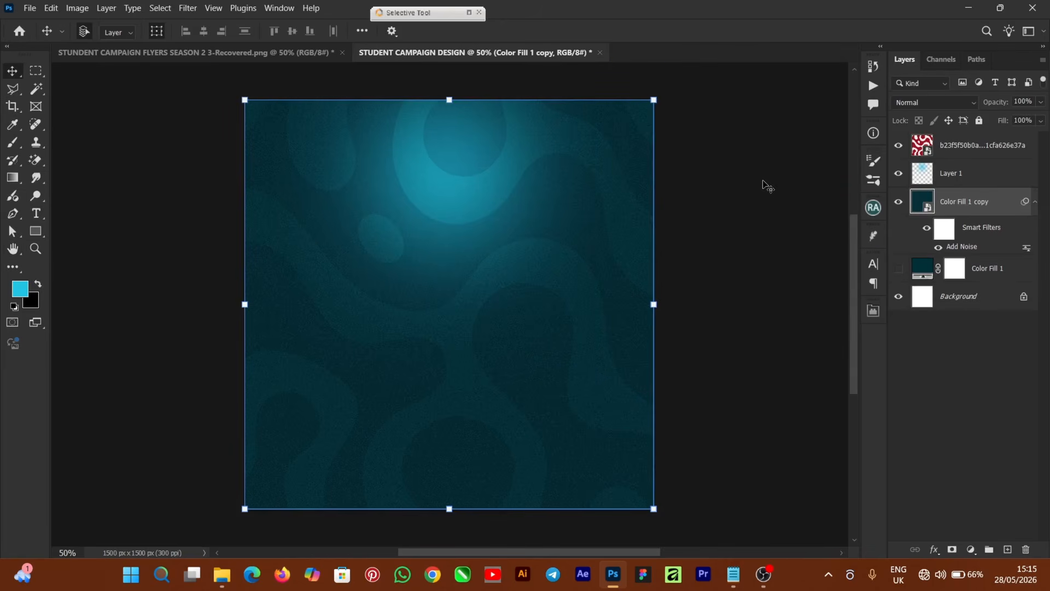
Select the top texture layer together with Layer 1 and the fill copy.
click(974, 173)
click(971, 148)
shift+click(992, 172)
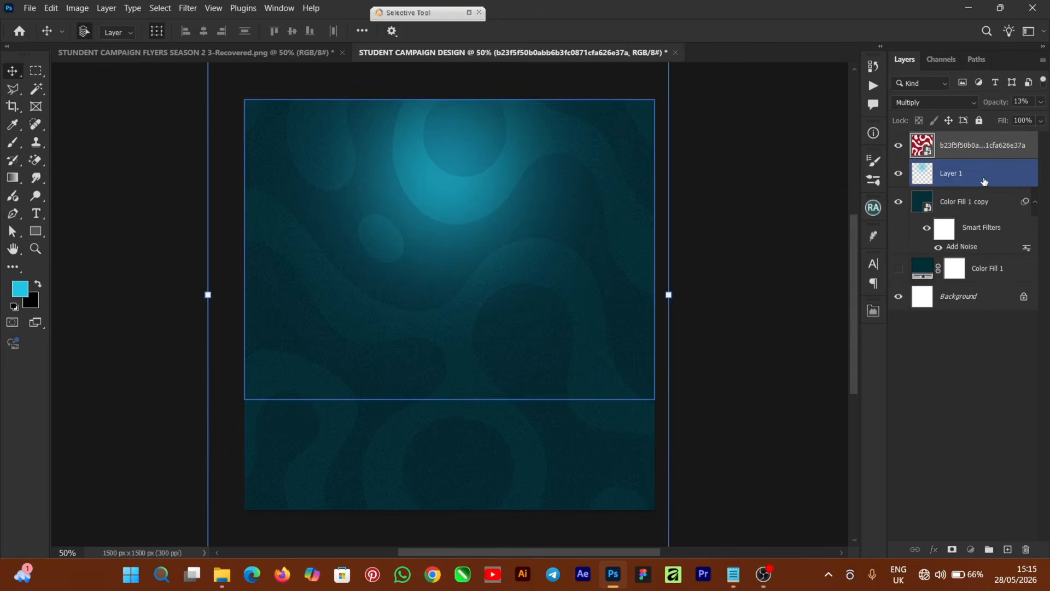
shift+click(979, 202)
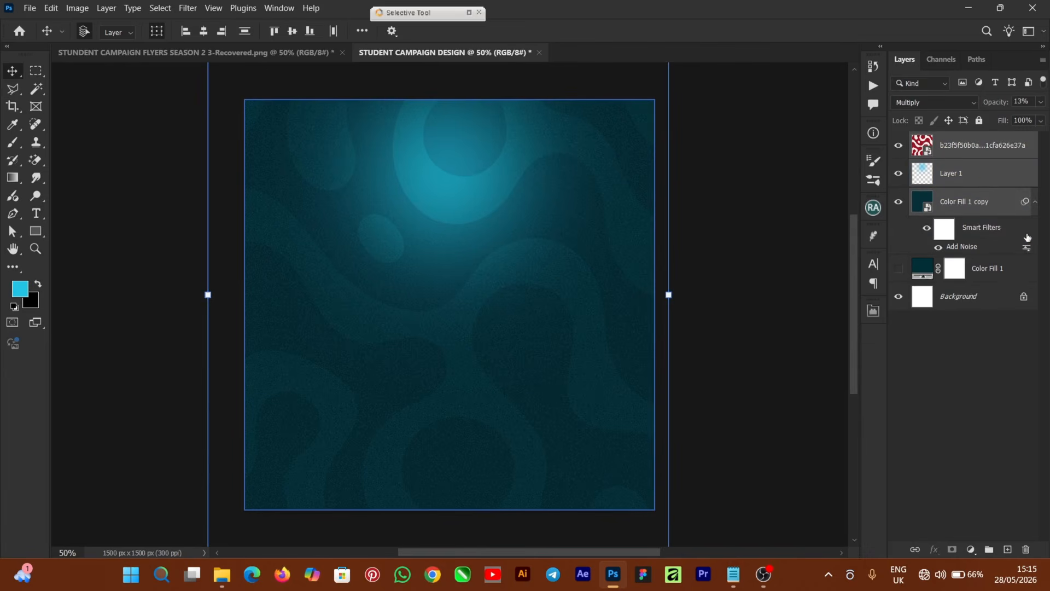
Group the four background layers with Ctrl+G and rename the group BG.
shift+click(994, 271)
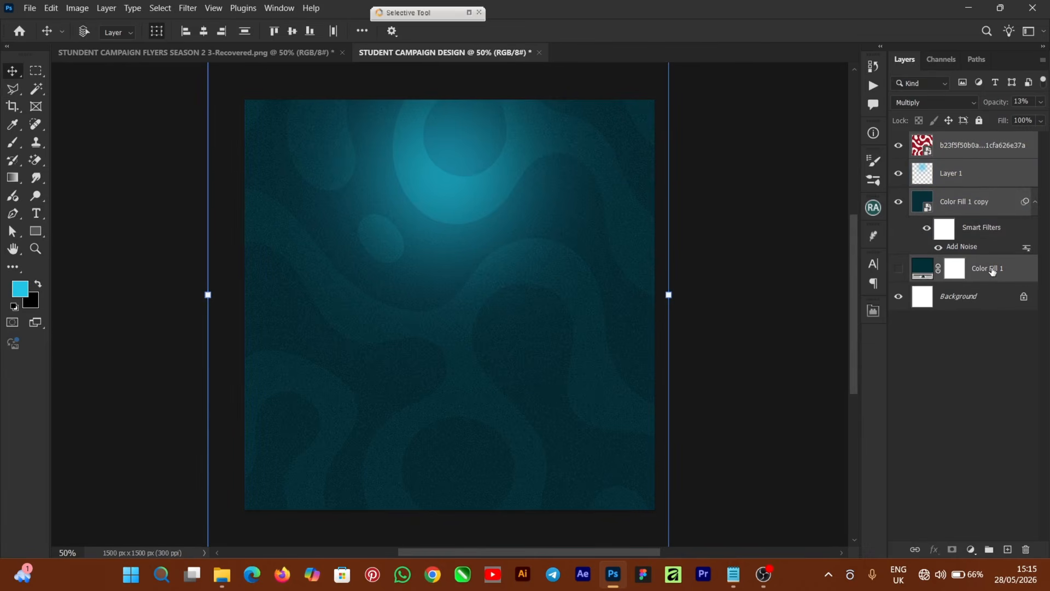
key(ctrl+g)
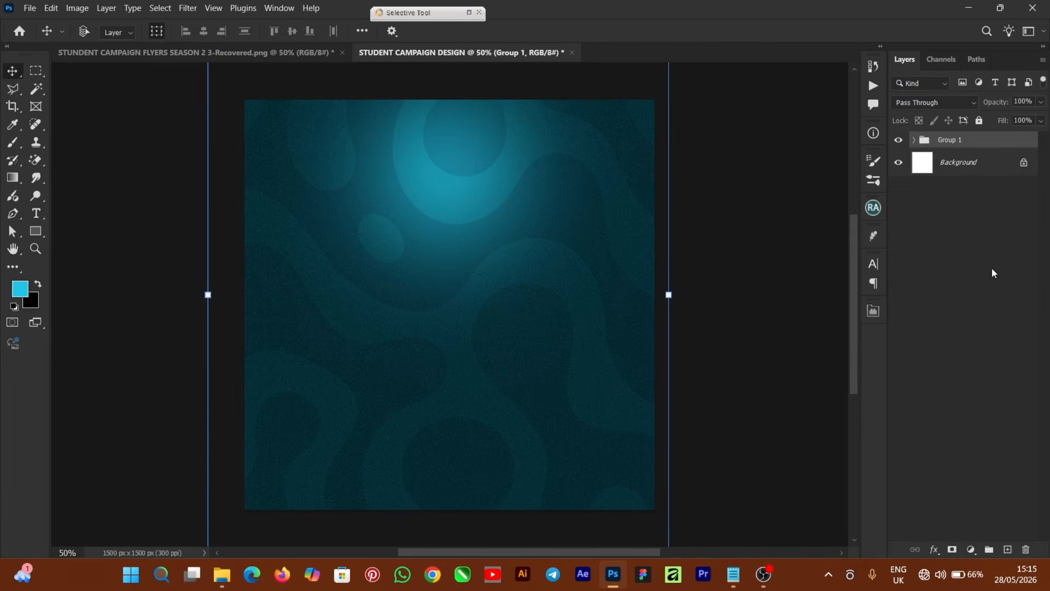
double_click(950, 140)
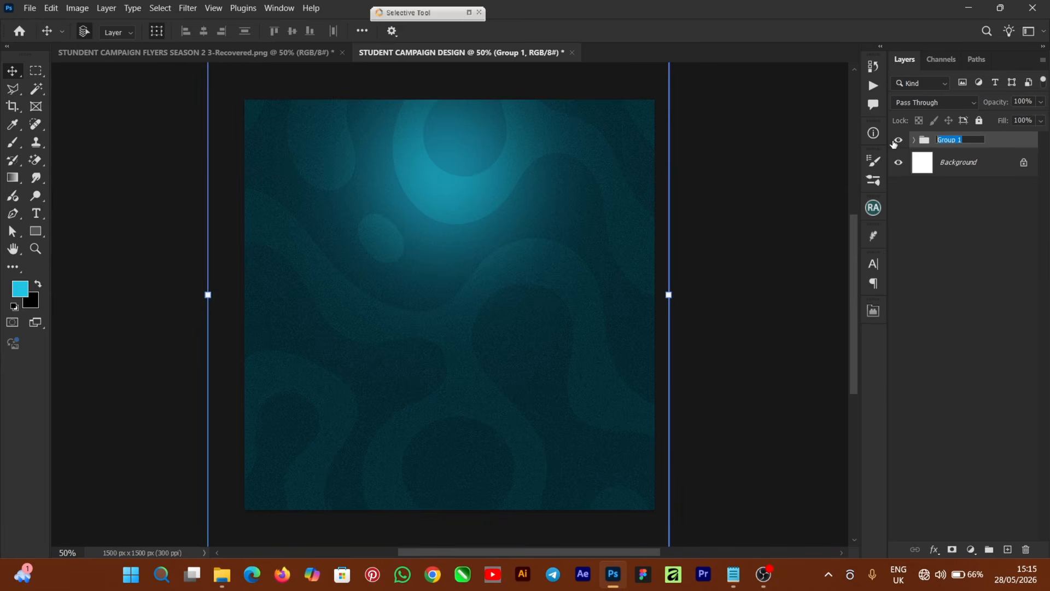
text(BG)
key(Return)
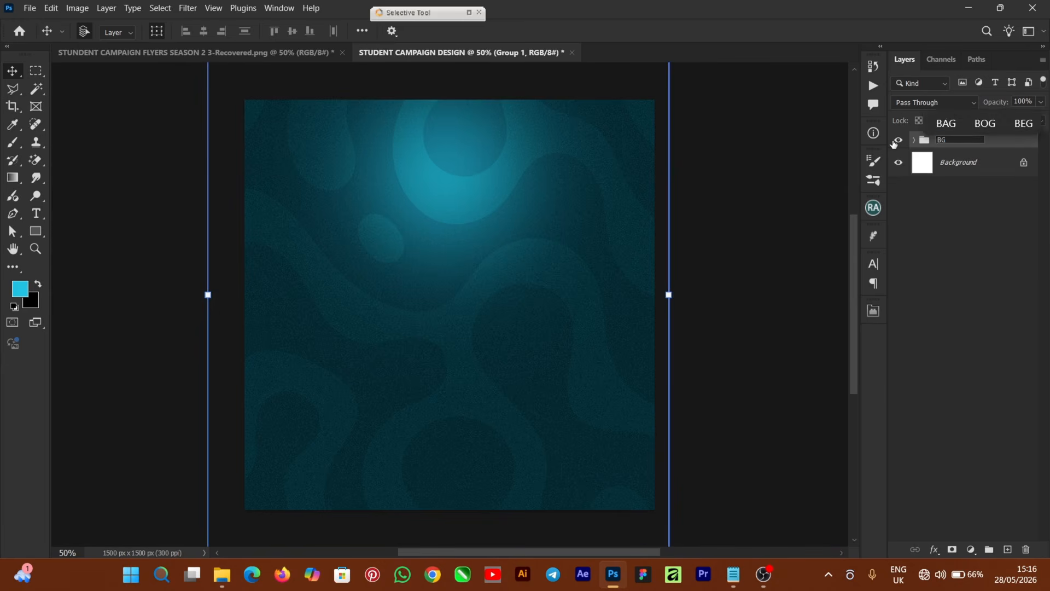
click(745, 262)
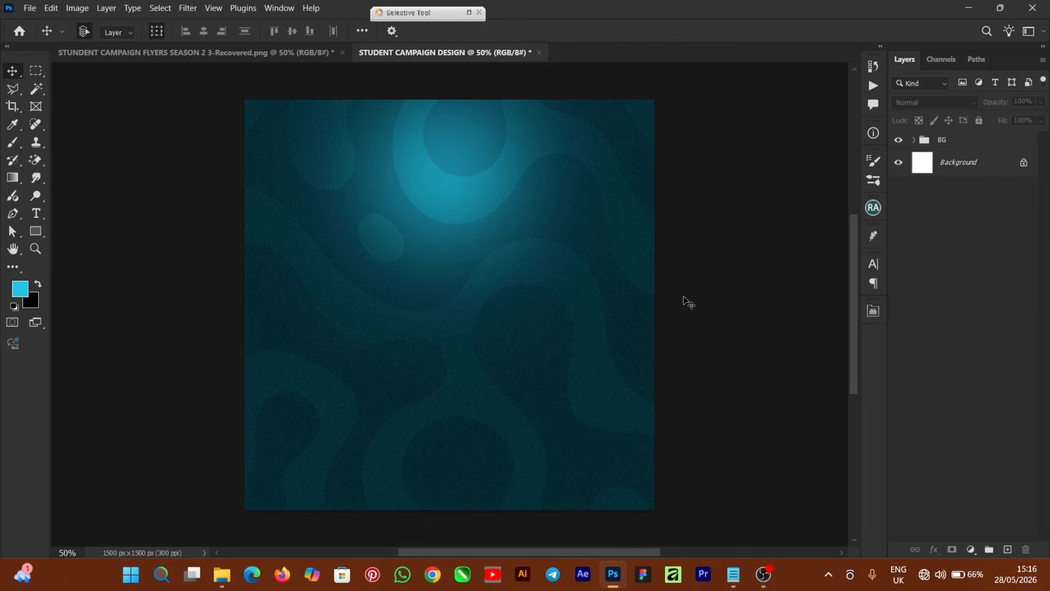
Choose the Type tool with white #ffffff Ageo Trial Bold 24 pt text.
key(ctrl+semicolon)
key(ctrl+semicolon)
click(37, 214)
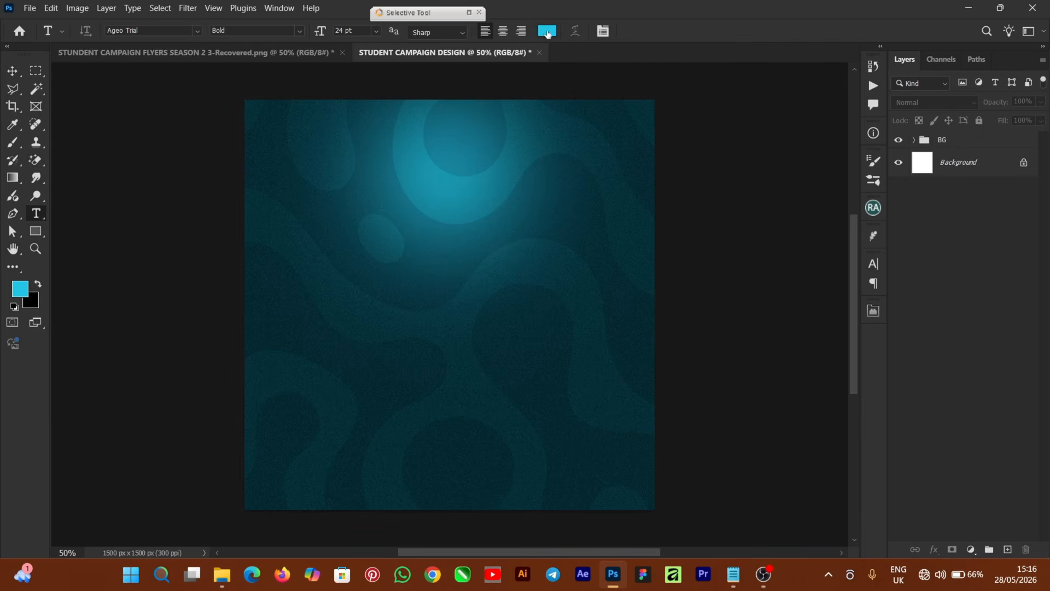
click(547, 31)
click(688, 212)
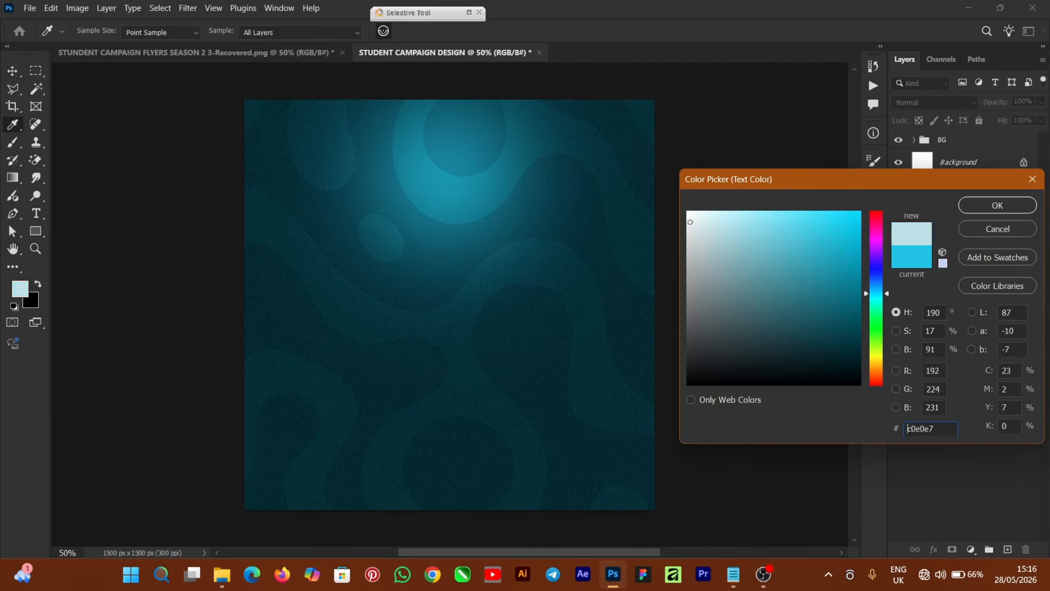
click(975, 206)
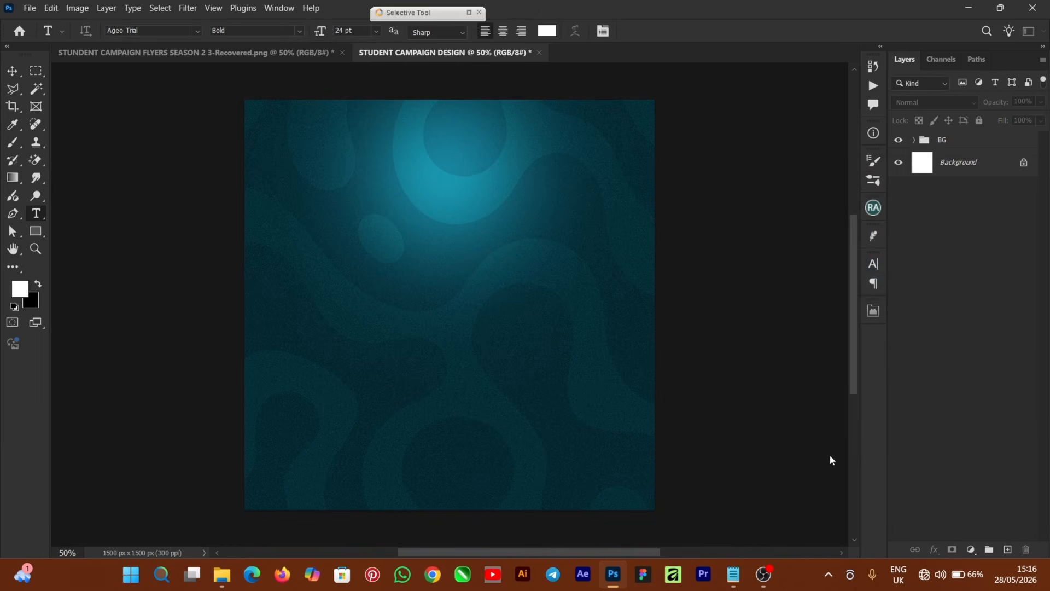
Copy the two department name lines from Notepad and return to Photoshop.
click(739, 575)
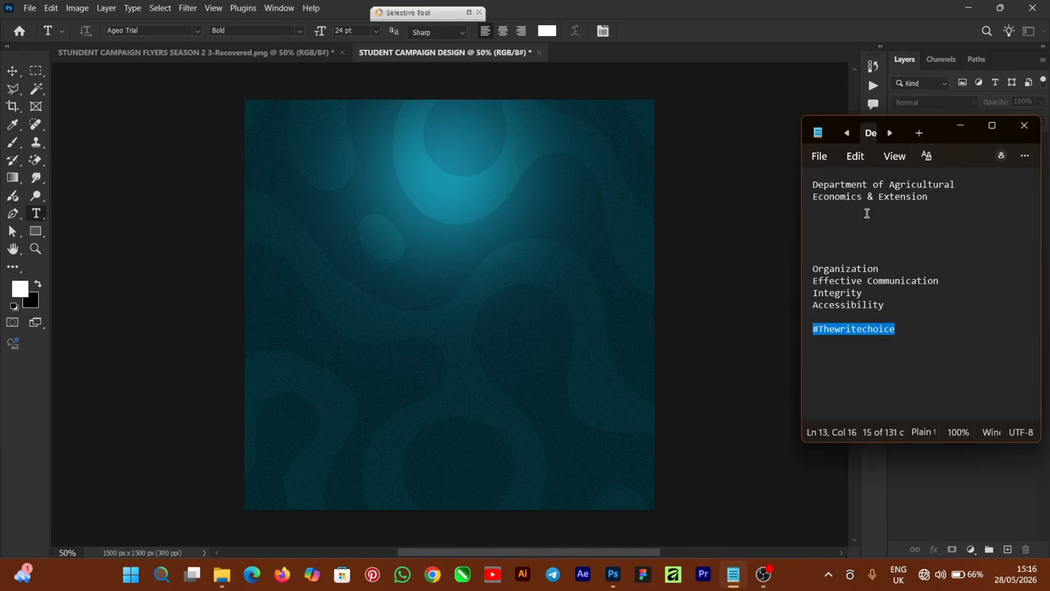
drag(935, 197, 801, 183)
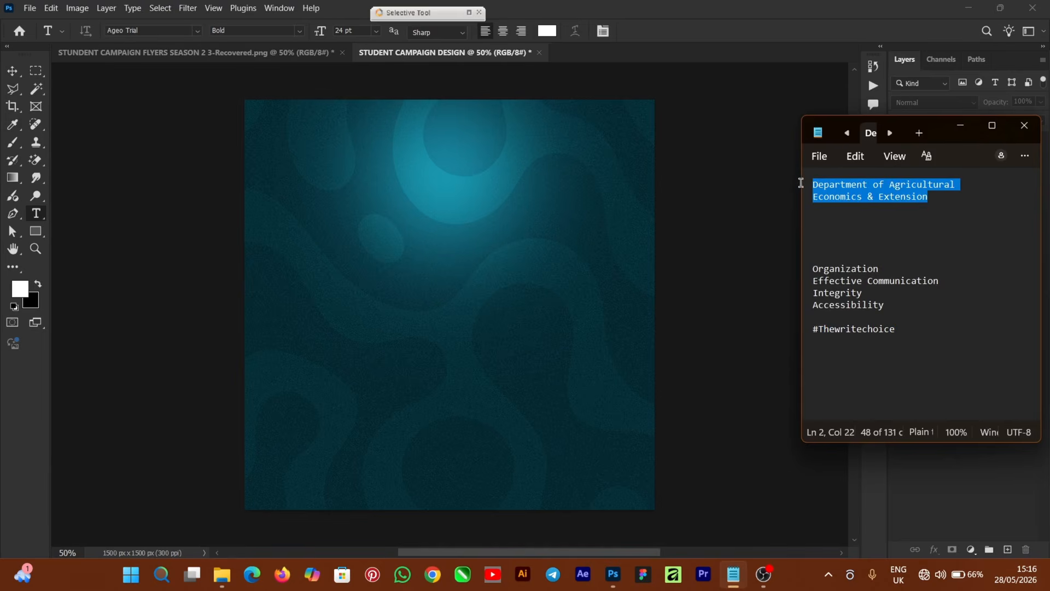
right_click(883, 191)
click(733, 215)
click(735, 93)
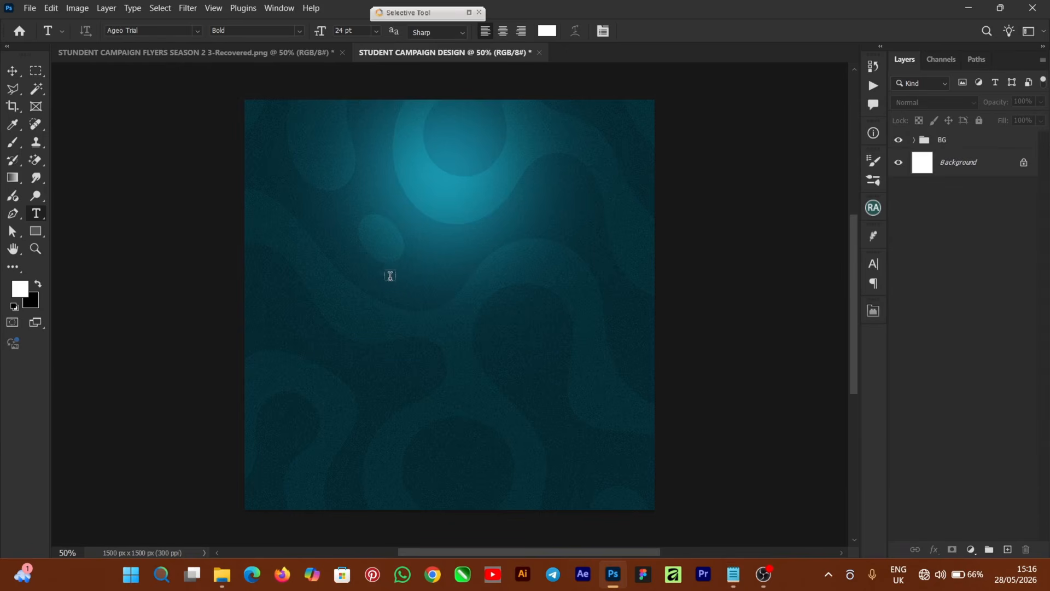
Paste the department name as a text layer, shrink it by about half and place it near the top.
click(453, 261)
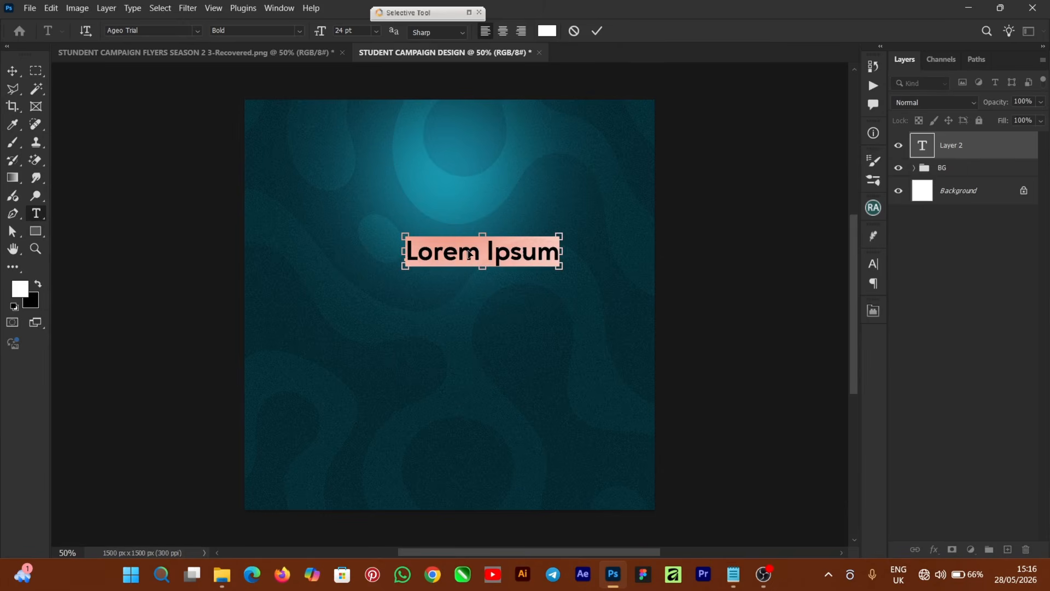
key(ctrl+v)
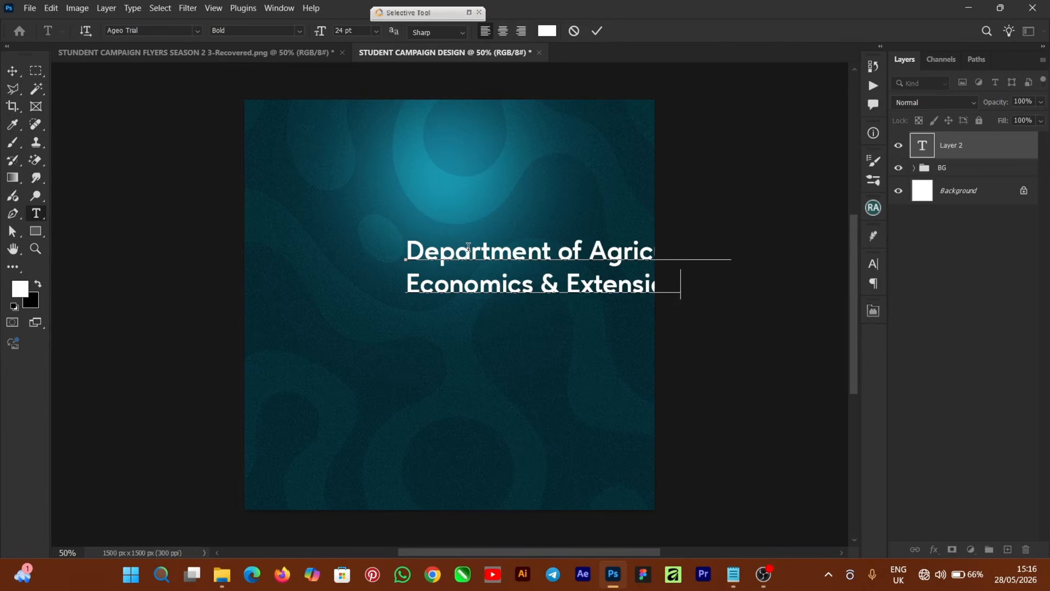
click(12, 68)
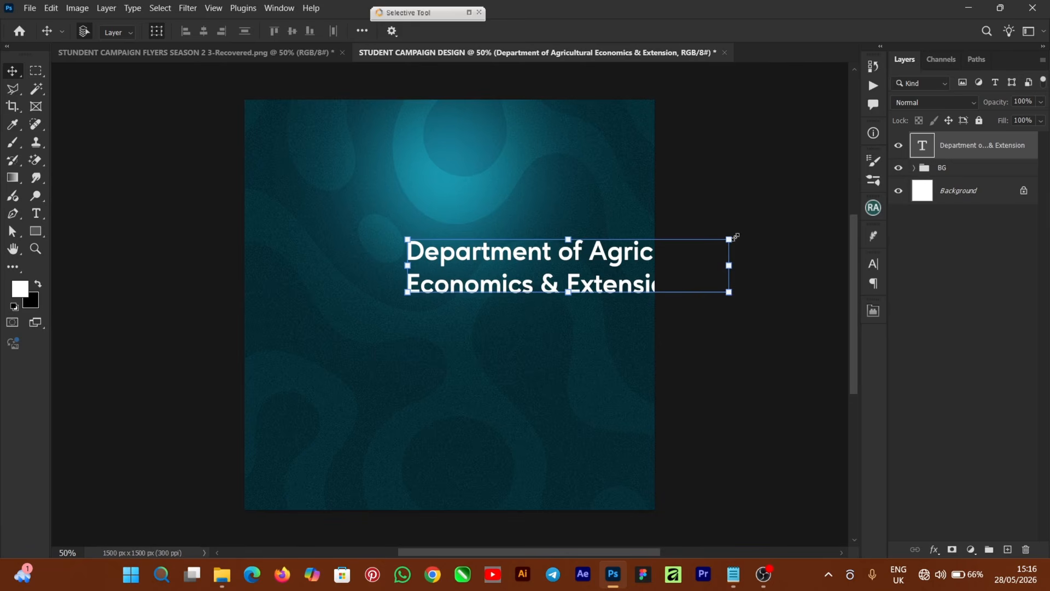
drag(735, 237, 487, 159)
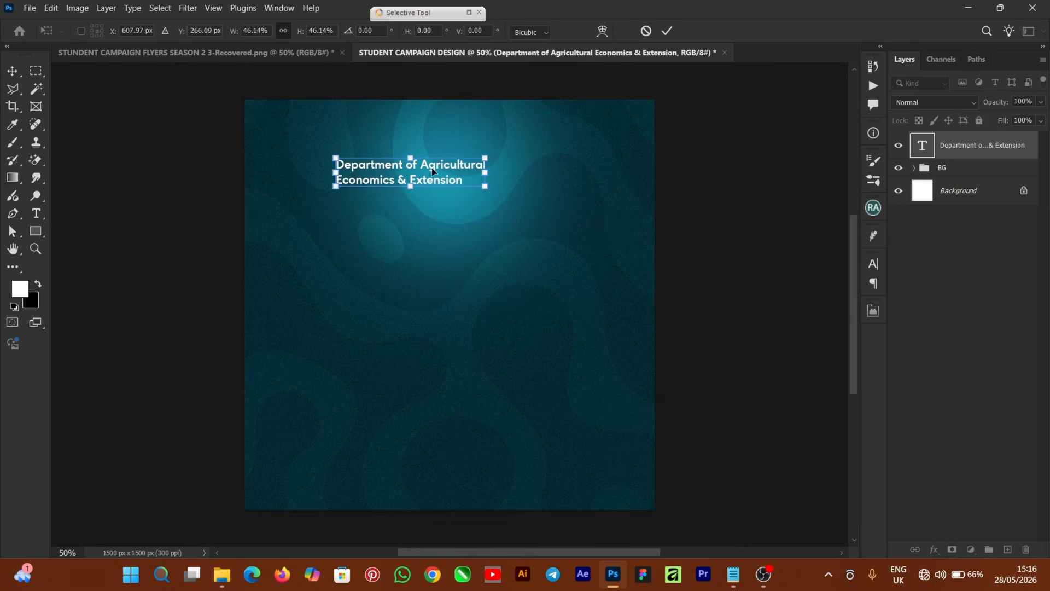
drag(433, 171, 430, 171)
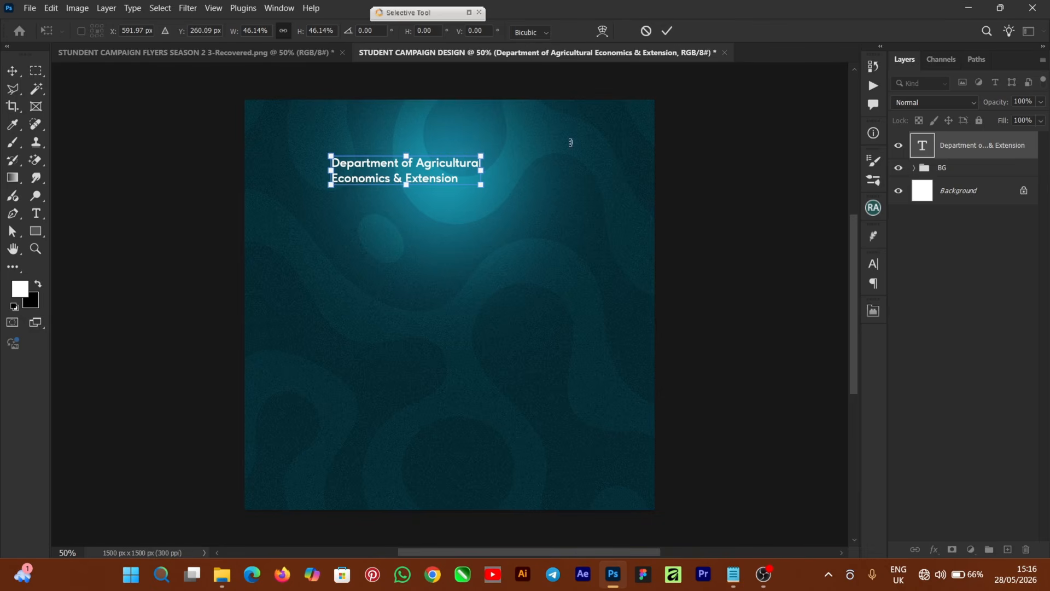
click(672, 31)
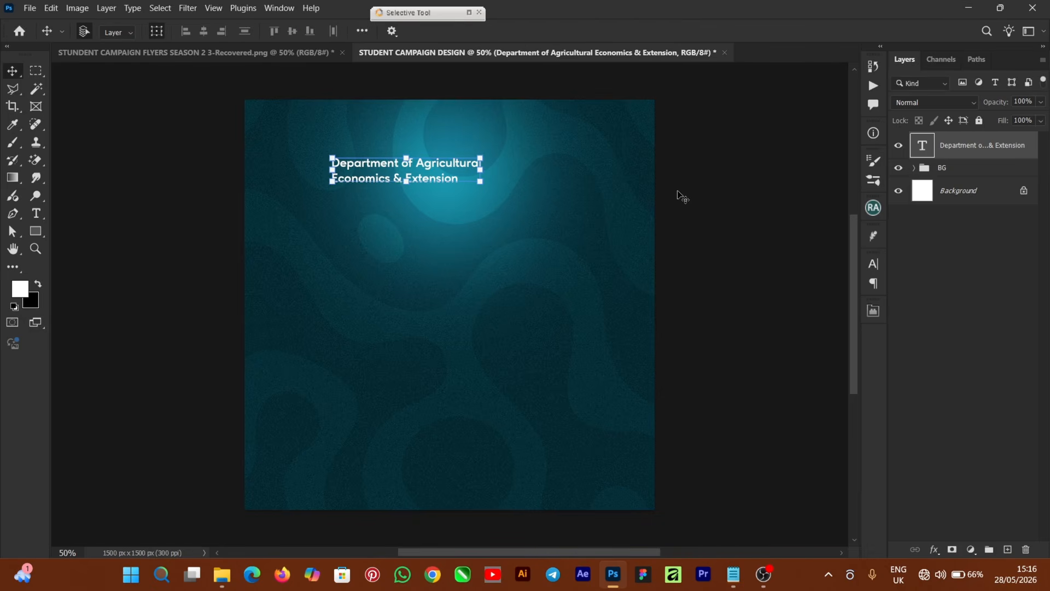
Change the heading's font weight from Bold to Medium and nudge it into position.
click(874, 265)
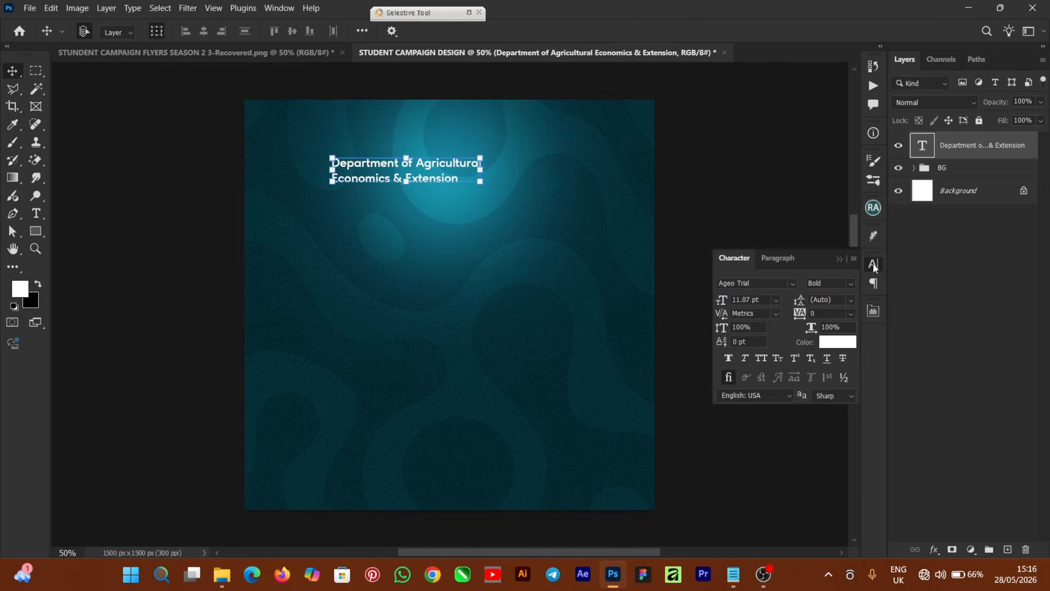
click(850, 283)
click(832, 318)
click(850, 283)
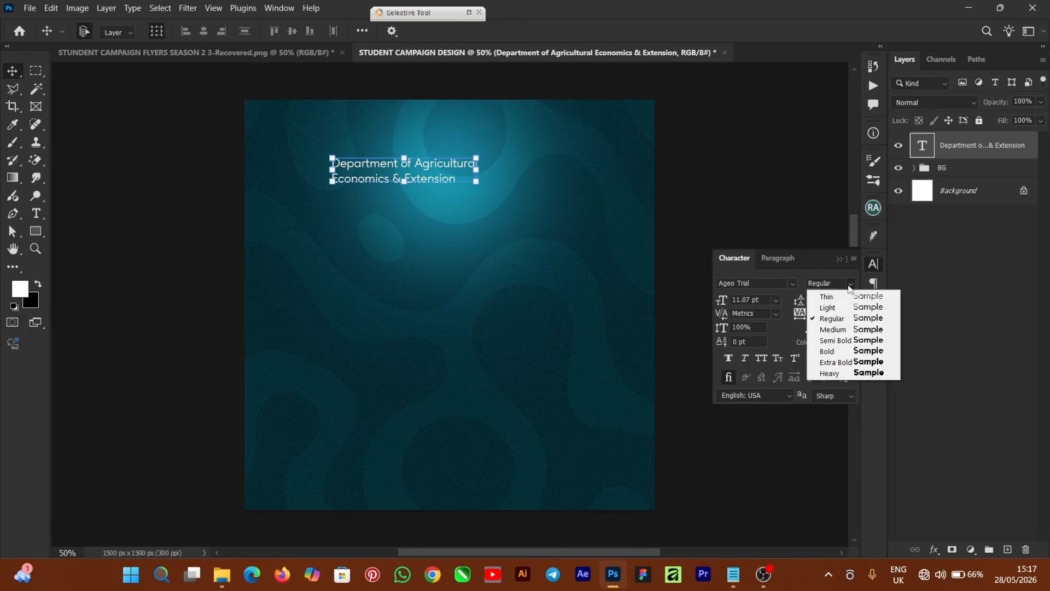
click(833, 330)
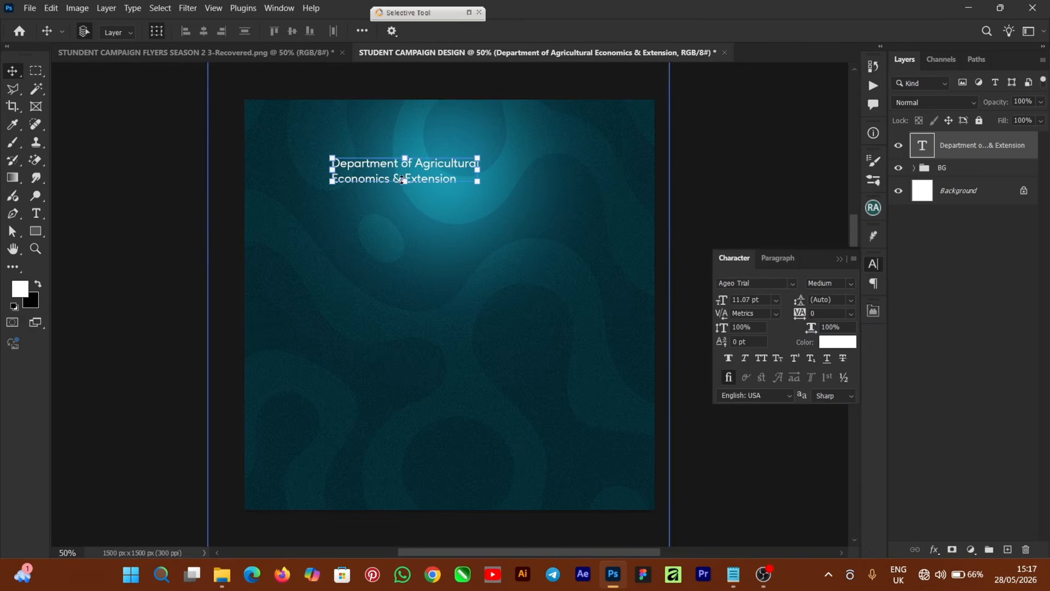
drag(420, 163, 429, 162)
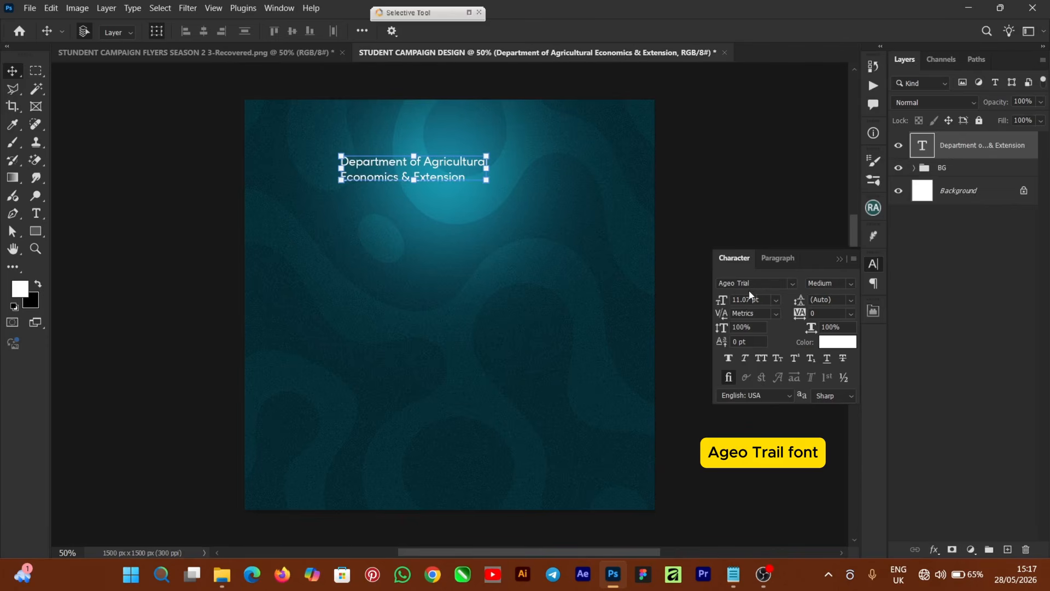
key(Return)
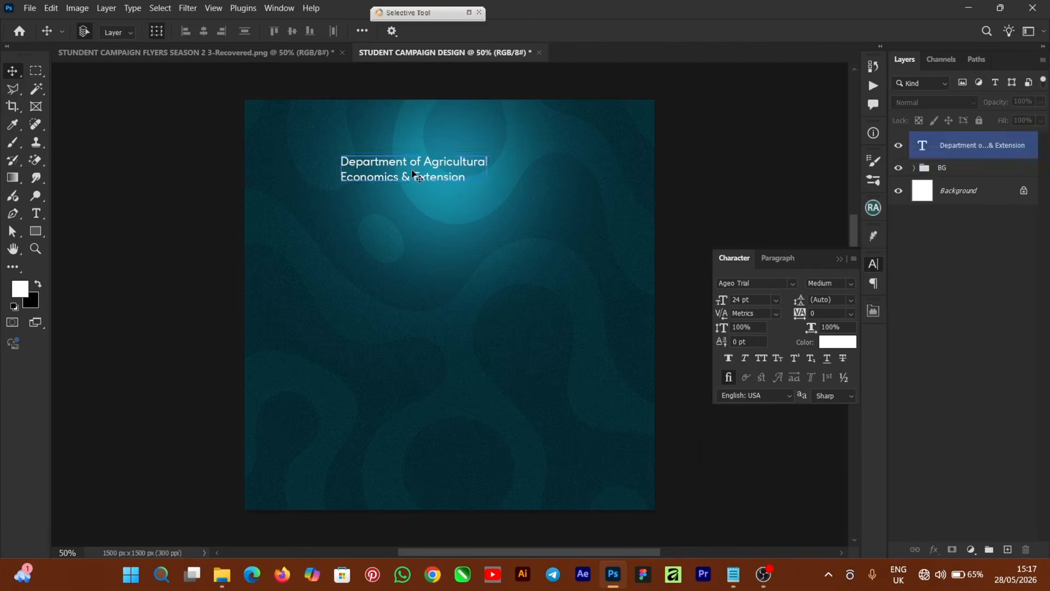
drag(416, 165, 421, 171)
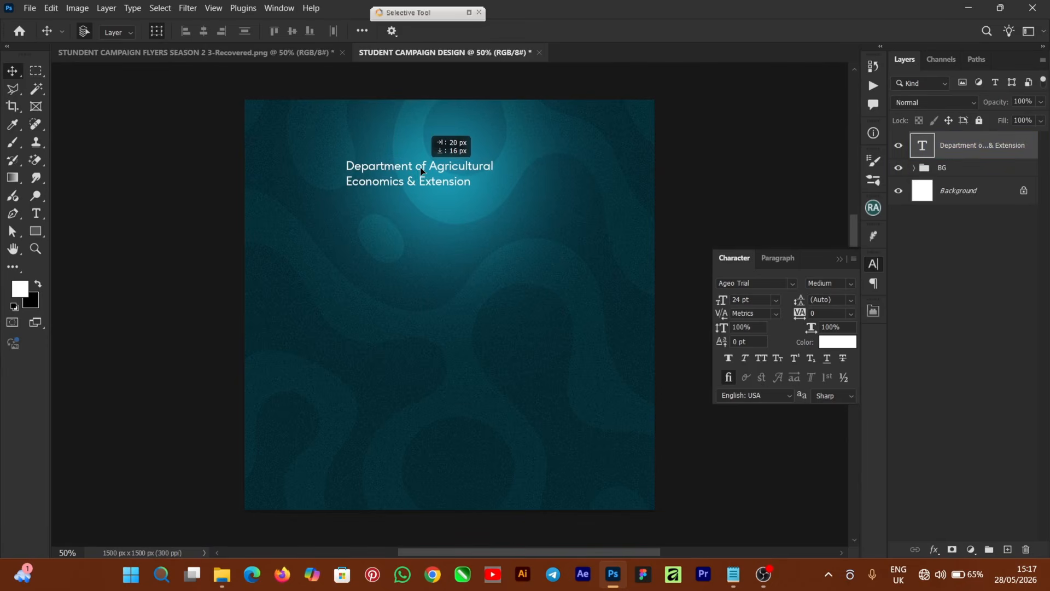
key(ctrl+t)
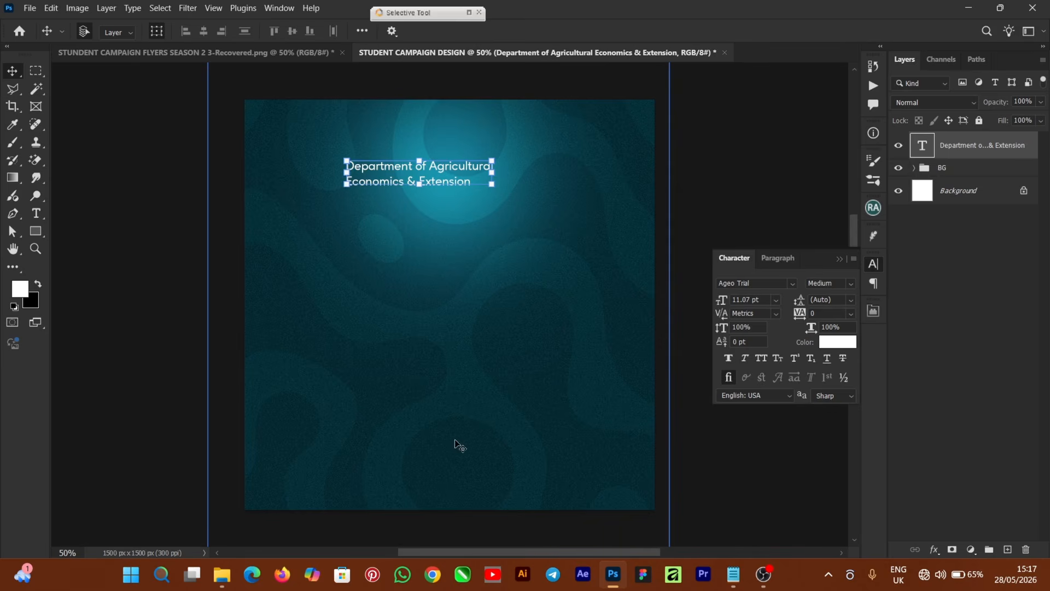
Place the LOGO 1 image just left of the department heading.
mouse_move(225, 581)
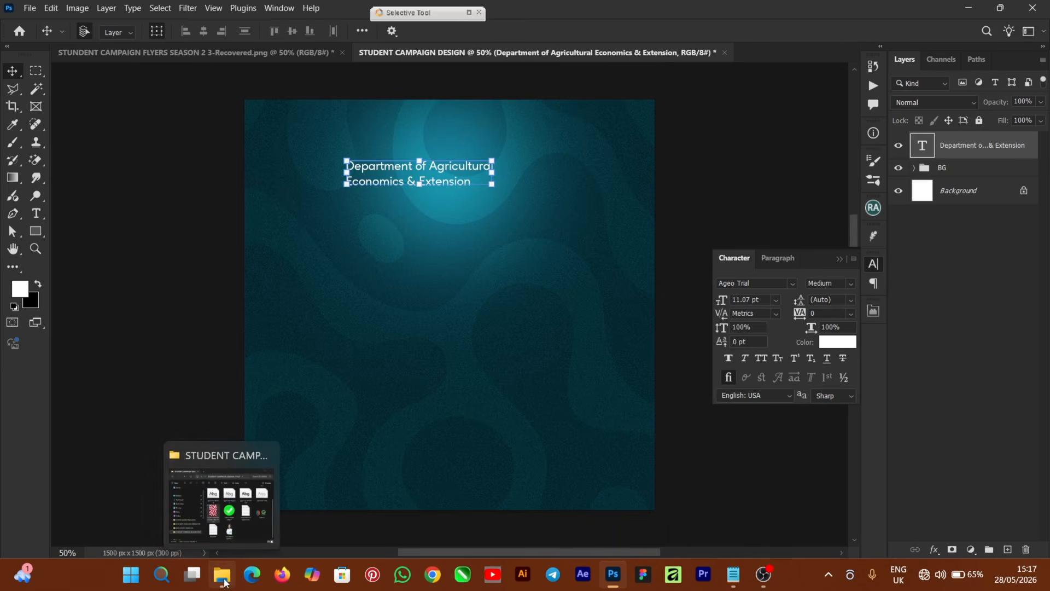
click(236, 538)
drag(869, 320, 257, 335)
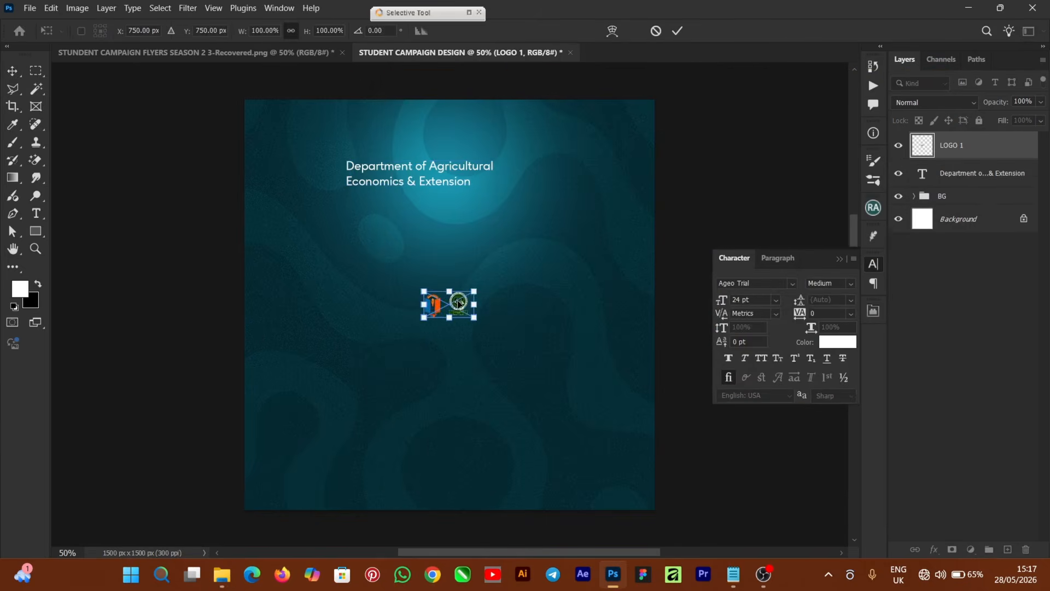
drag(454, 305, 324, 177)
key(ctrl+plus)
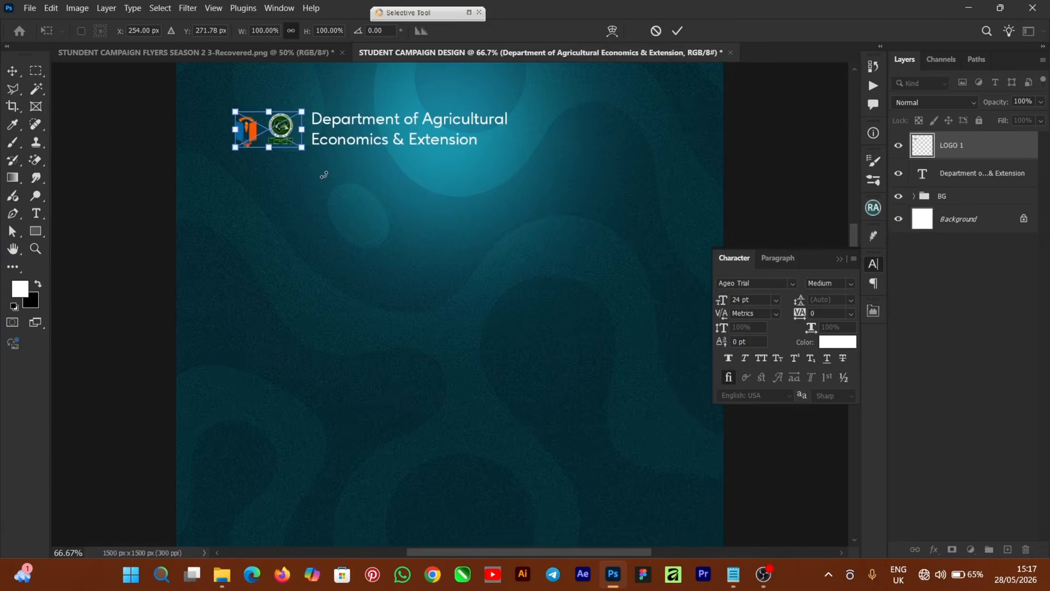
click(839, 259)
drag(850, 289, 852, 248)
key(ctrl+plus)
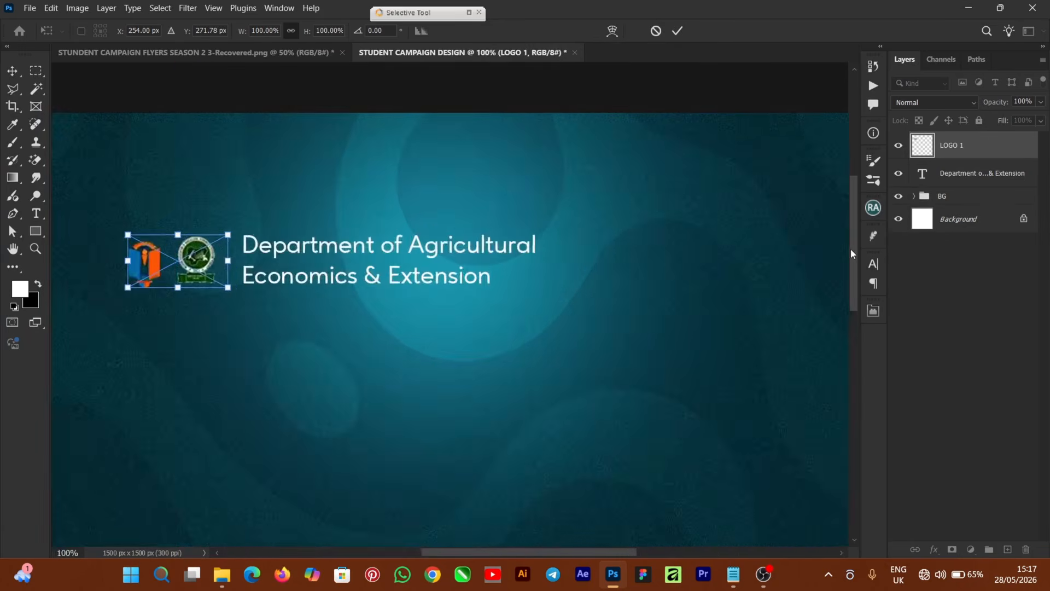
drag(191, 279, 201, 266)
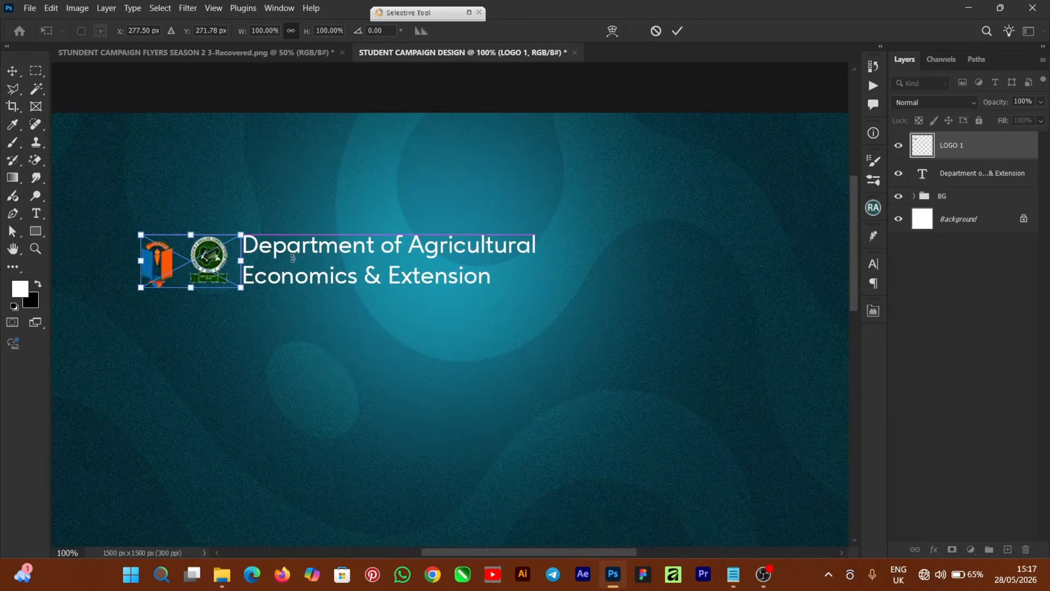
click(678, 31)
Group the logo and heading together and name the group LOGO.
shift+click(334, 249)
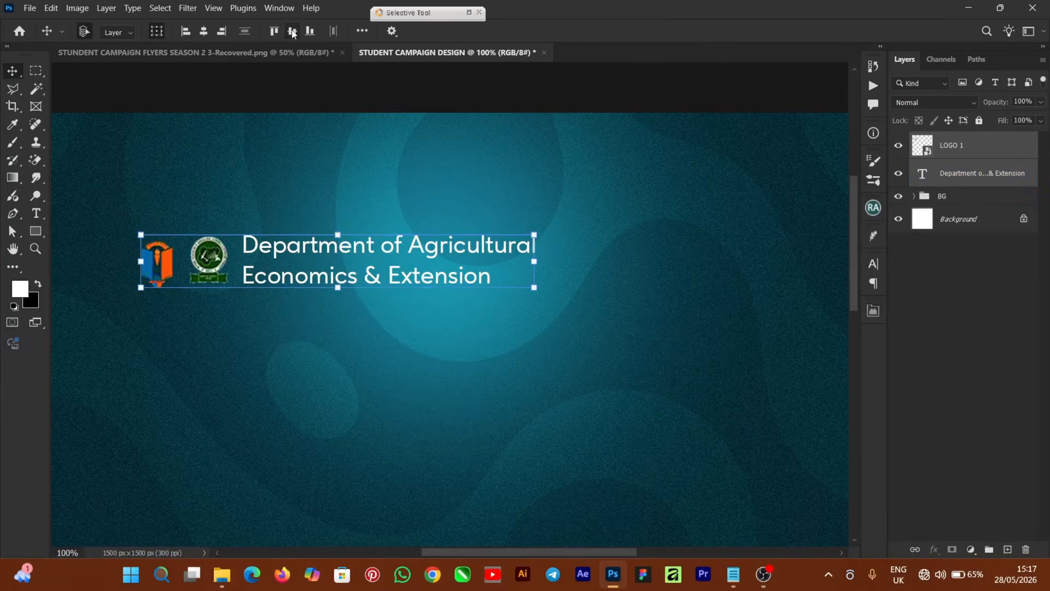
key(ctrl+minus)
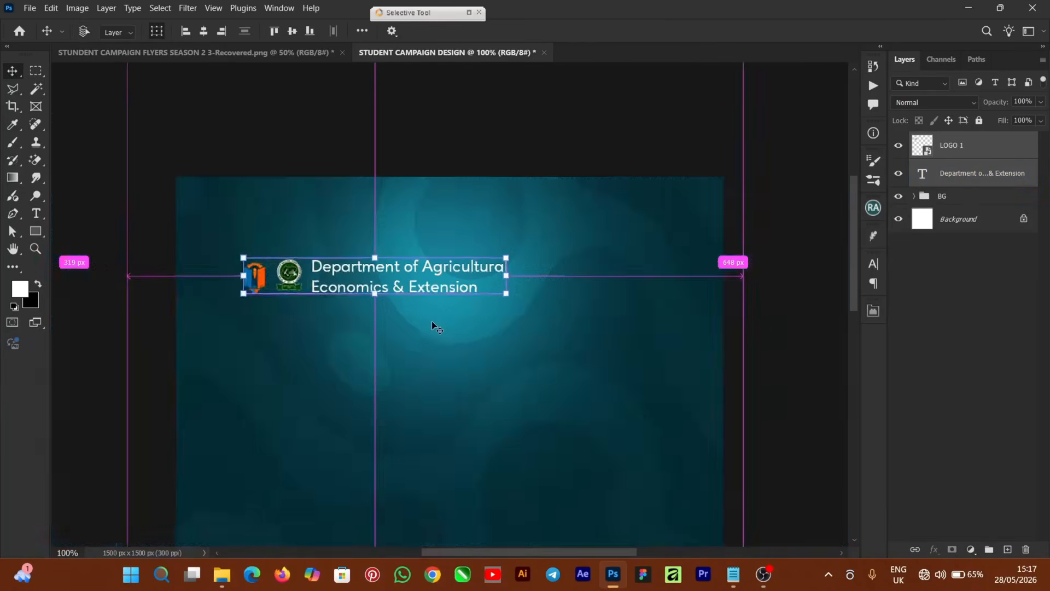
key(ctrl+minus)
key(ctrl+minus)
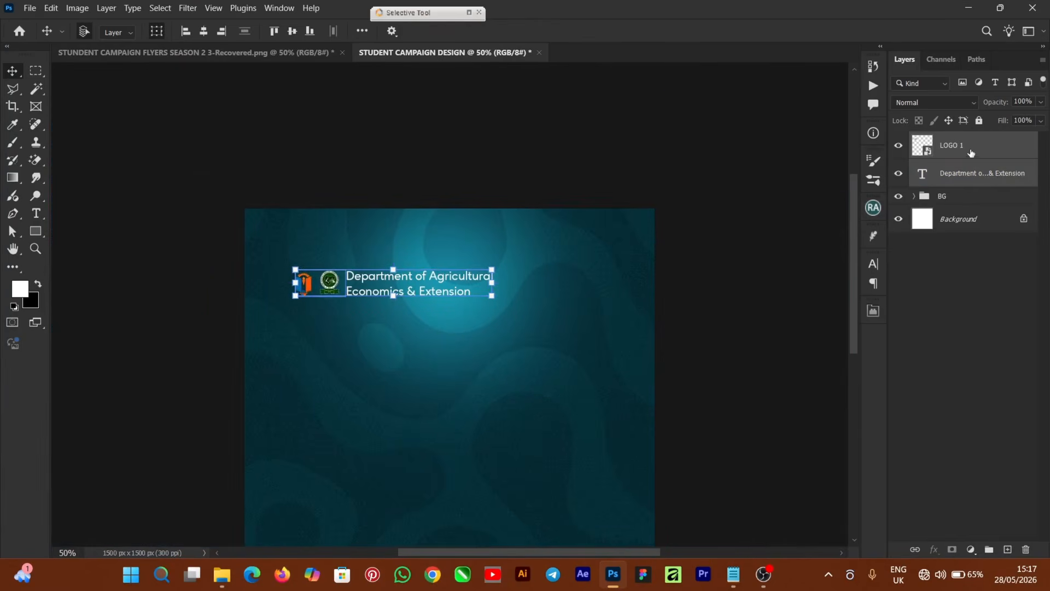
key(ctrl+g)
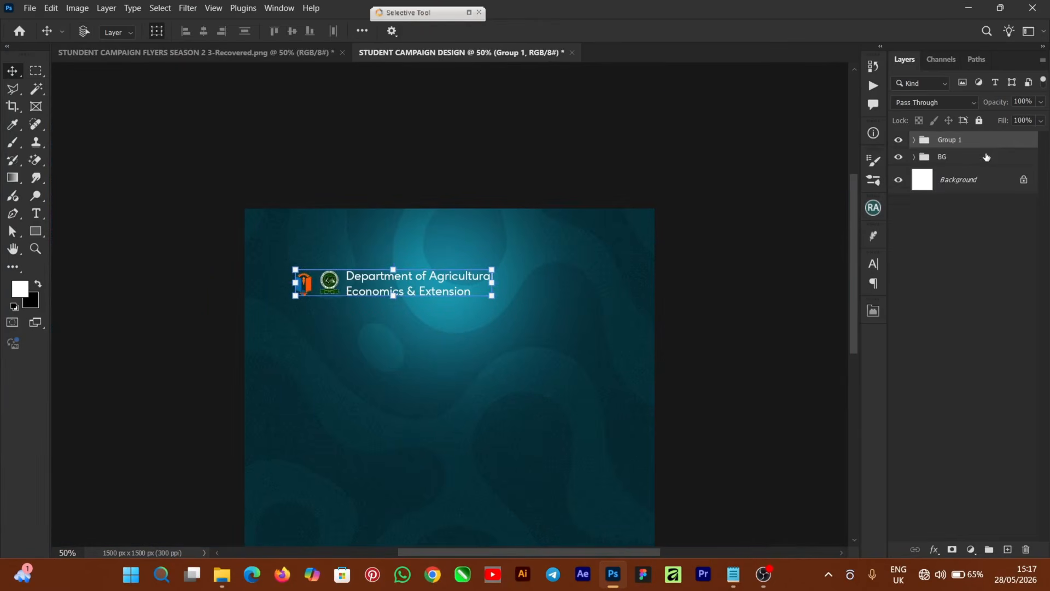
double_click(948, 140)
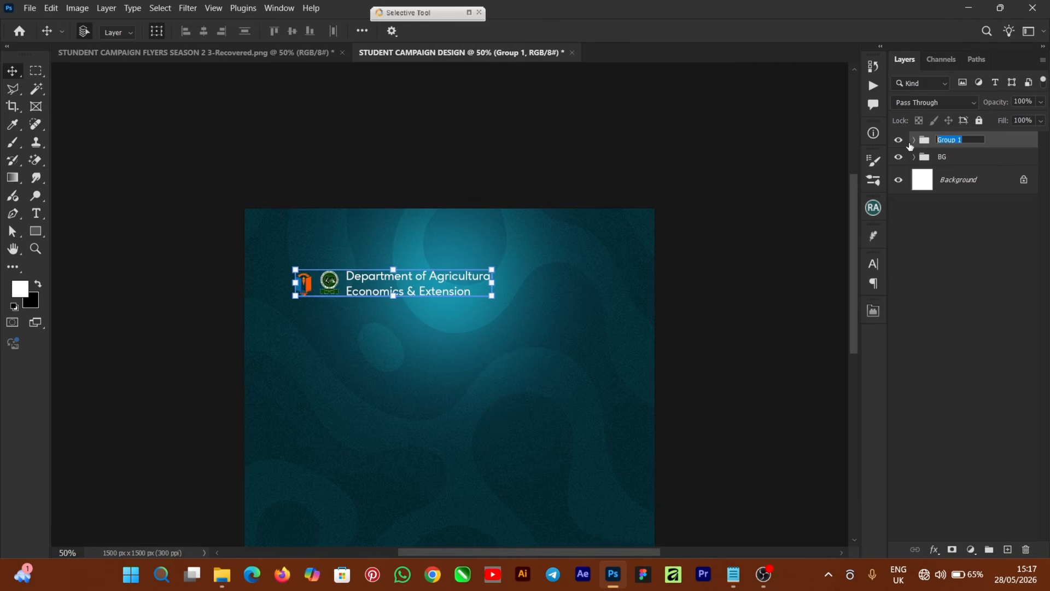
text(LOGO)
key(Return)
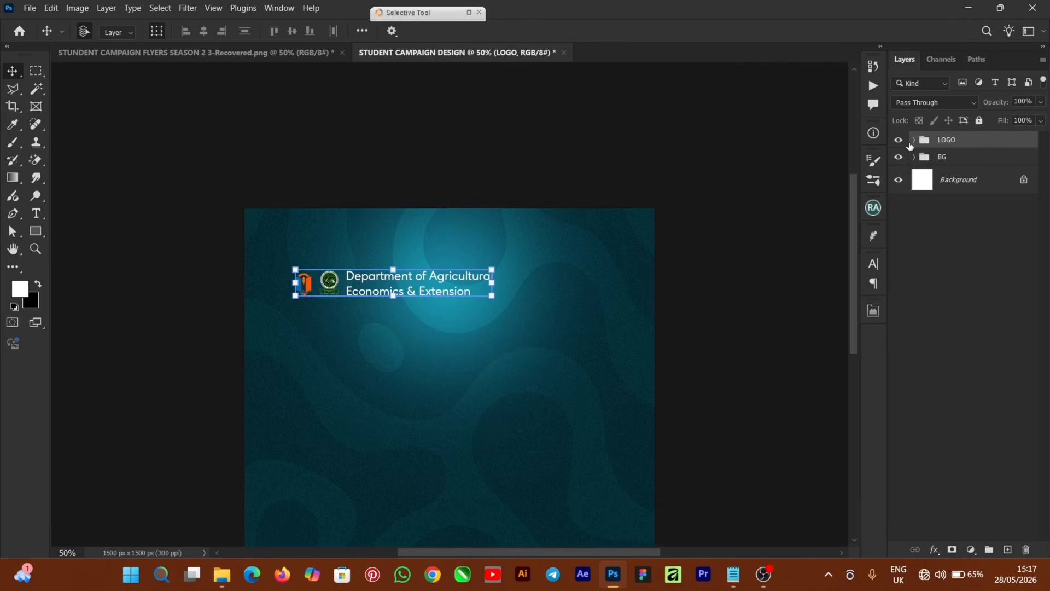
click(691, 340)
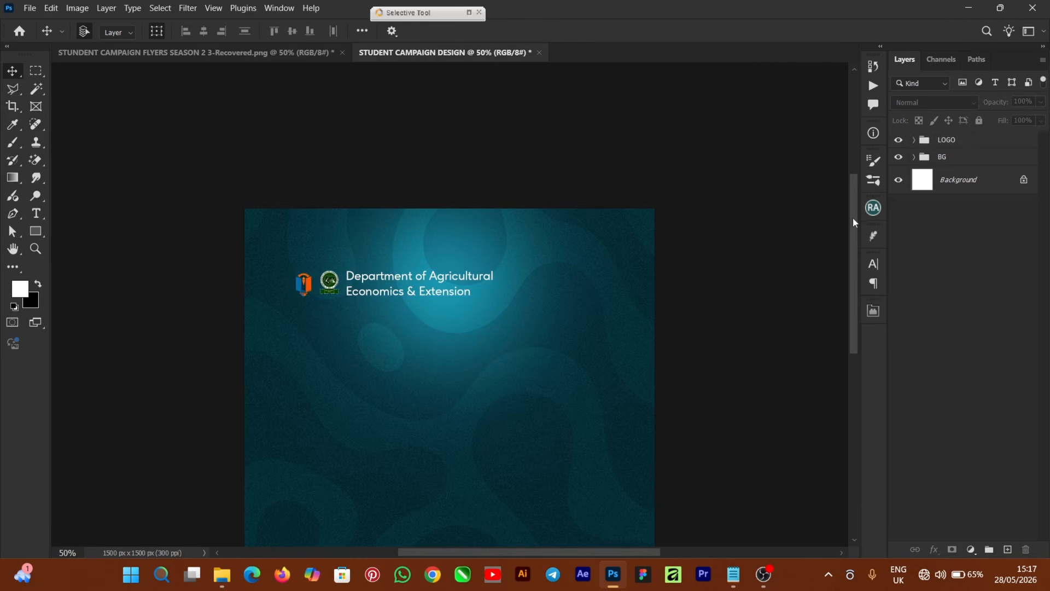
Draw a rectangle below the heading filled with bright green.
drag(854, 233, 849, 262)
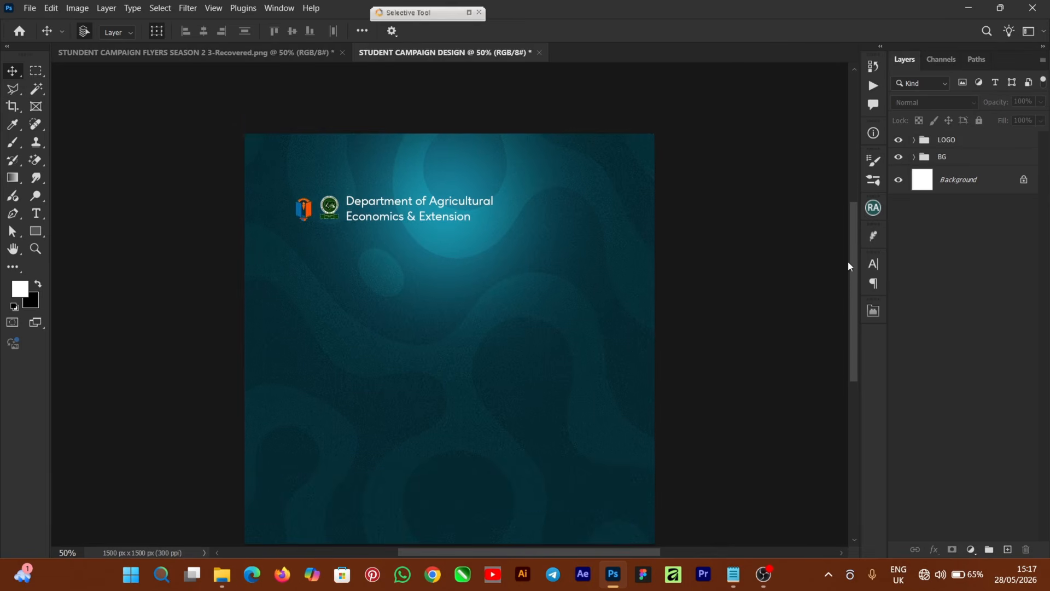
click(35, 232)
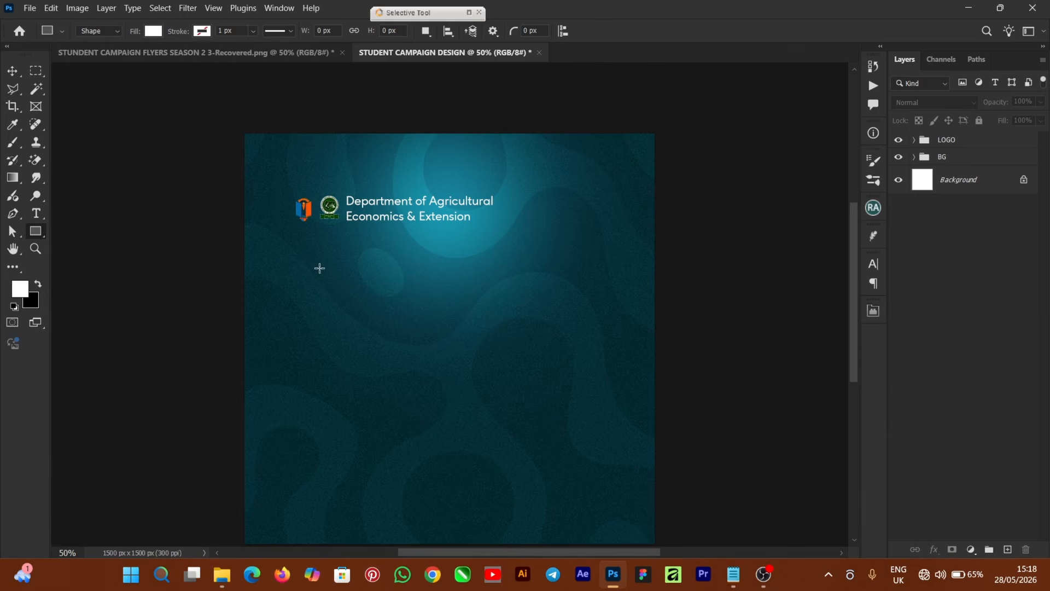
drag(309, 260, 413, 284)
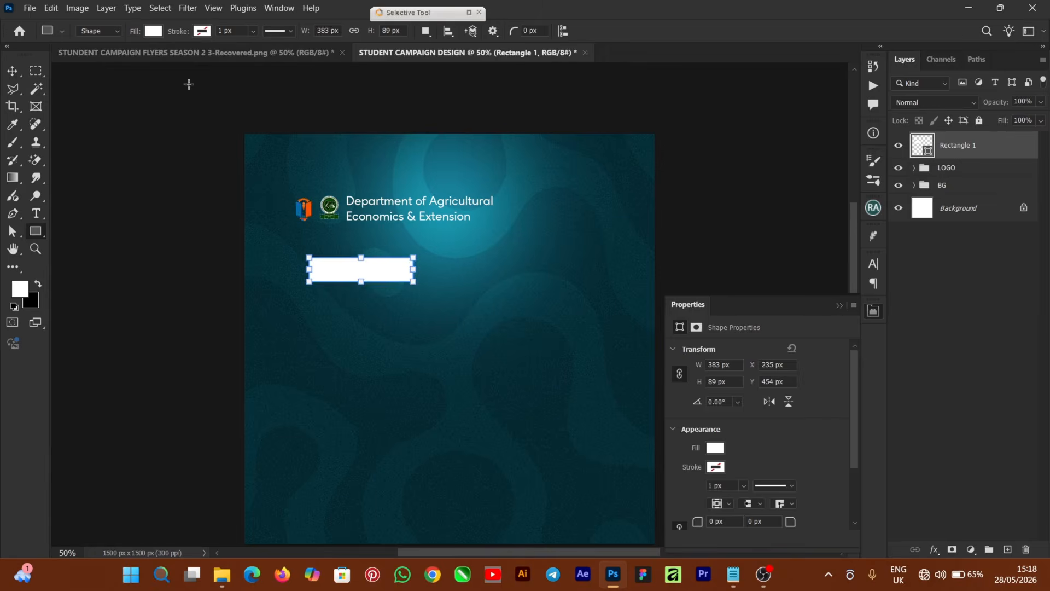
click(153, 31)
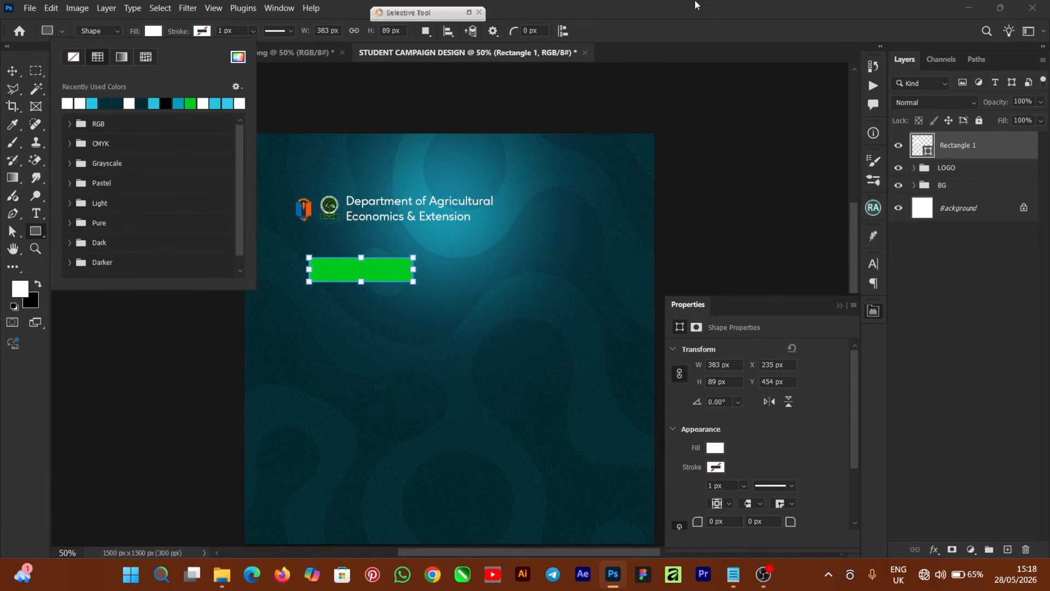
click(648, 12)
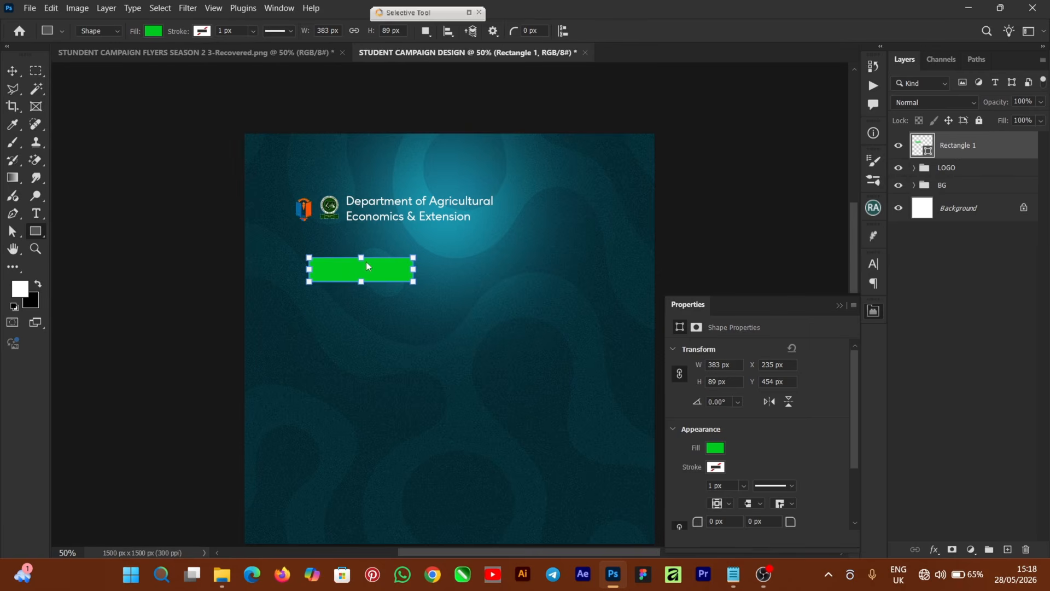
Shorten the green bar to 68 px and align it under the logo's left edge.
key(v)
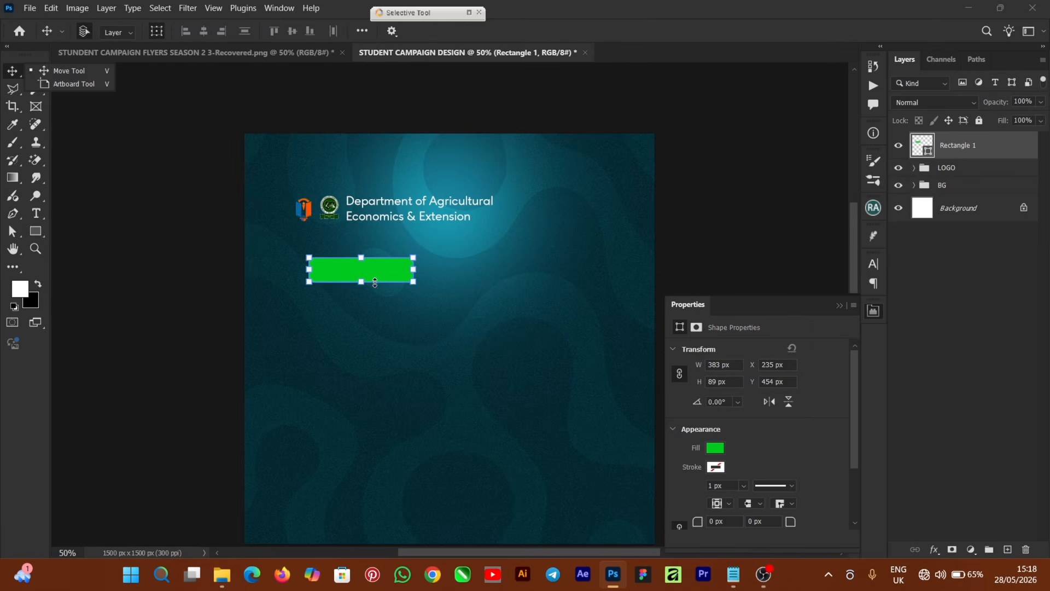
mouse_move(380, 270)
mouse_down()
mouse_move(405, 289)
mouse_move(382, 278)
mouse_up()
key(ctrl+plus)
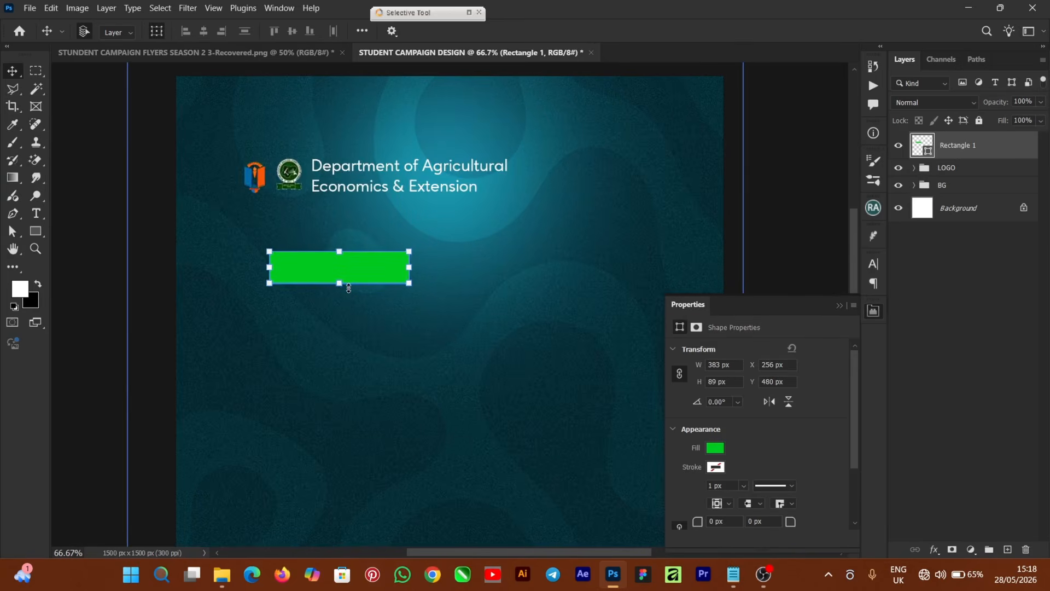
drag(348, 289, 345, 273)
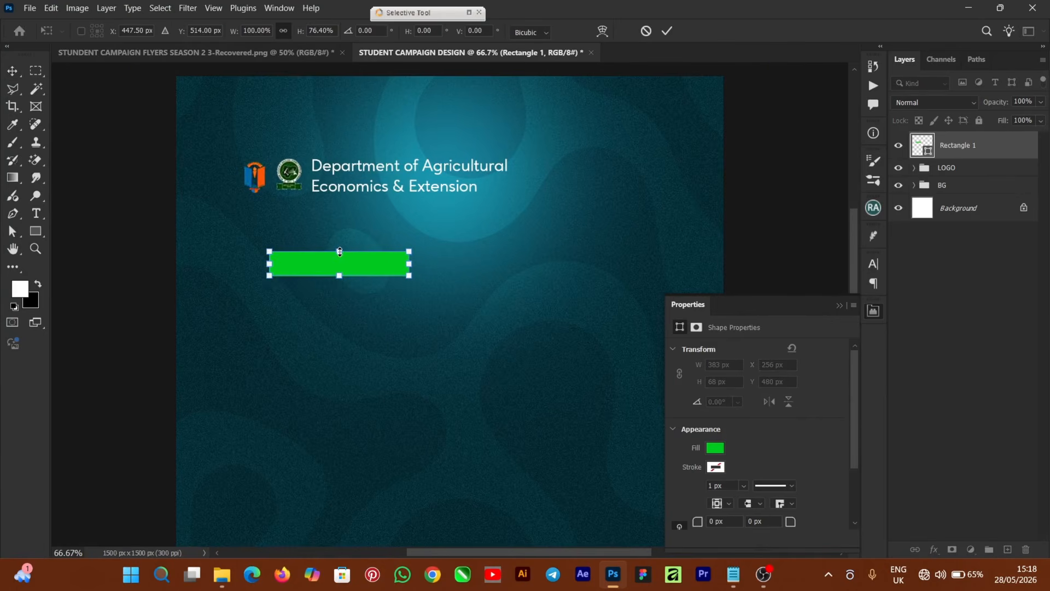
mouse_move(349, 265)
mouse_down()
mouse_move(356, 248)
mouse_move(359, 259)
mouse_up()
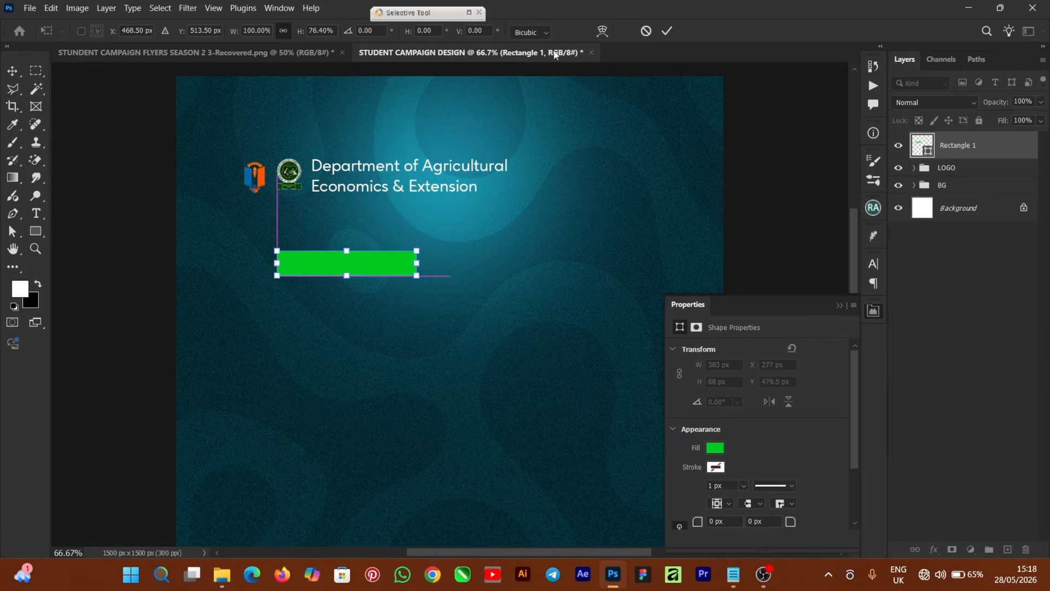
key(Return)
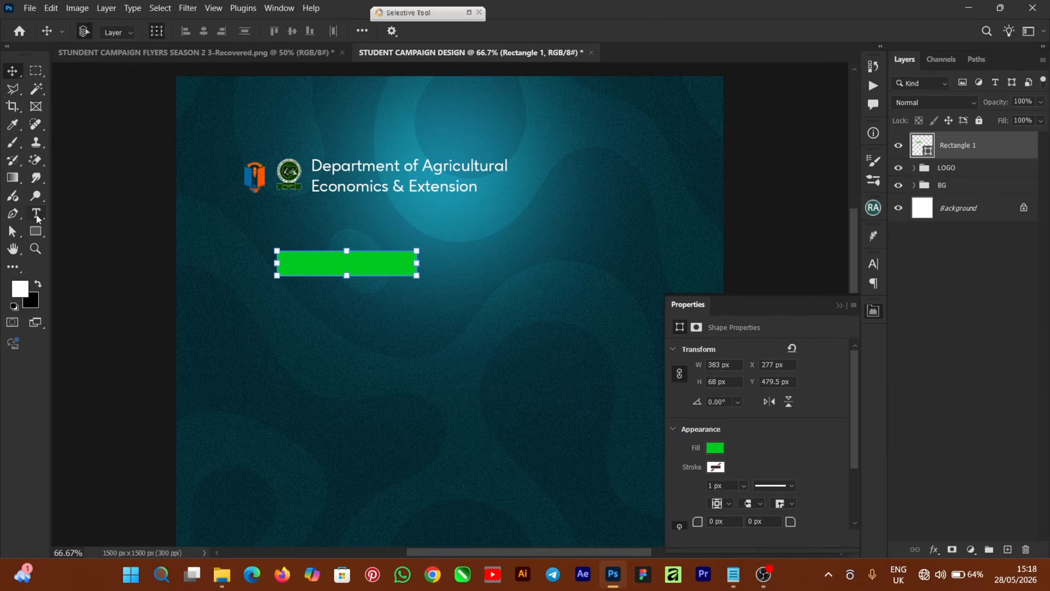
Add a text layer reading 'Vote' below the green bar.
click(36, 212)
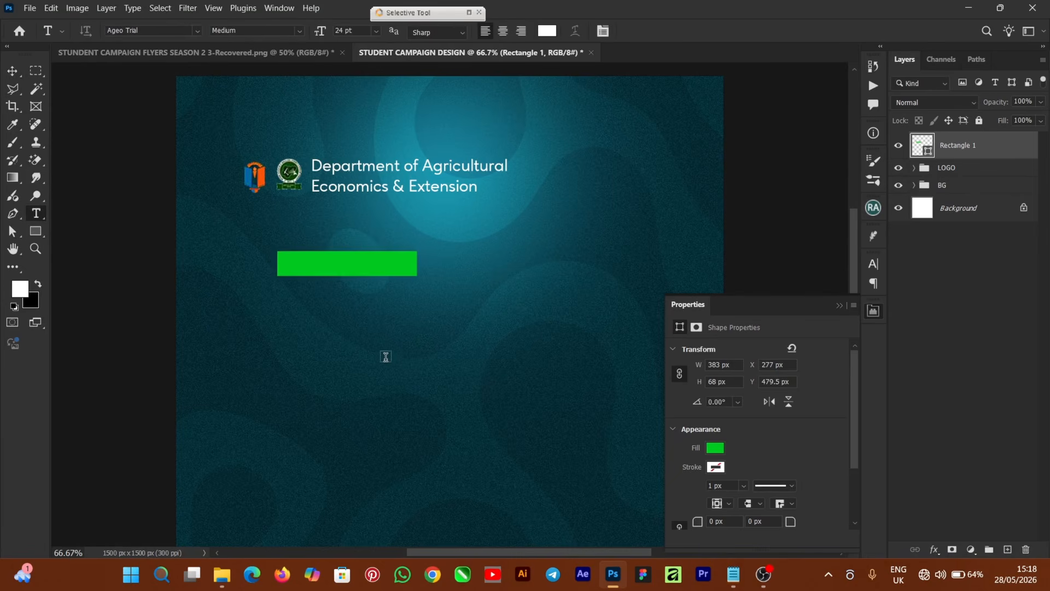
click(413, 366)
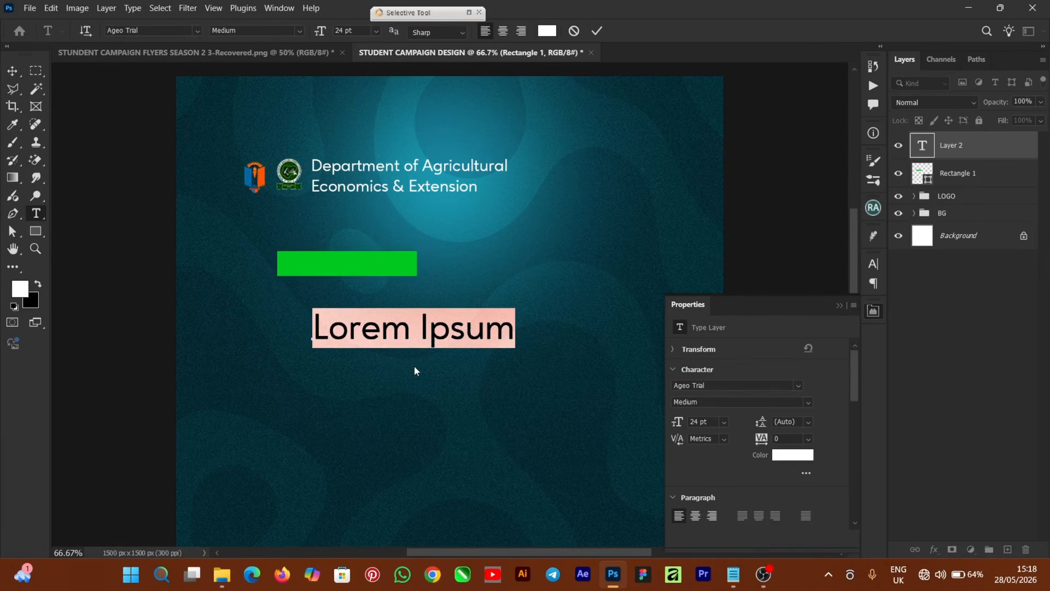
text(Vote)
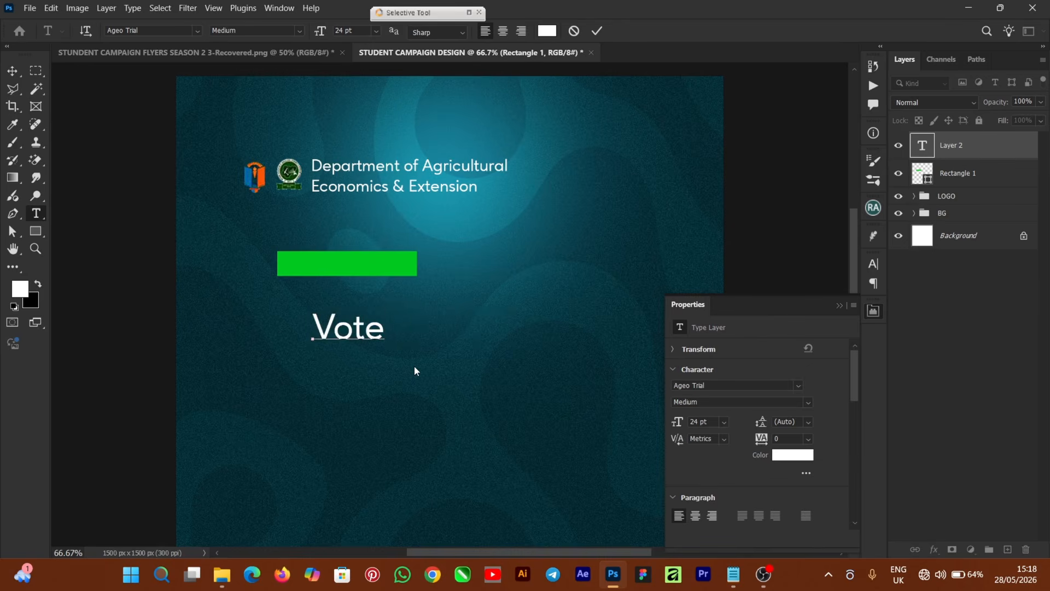
click(597, 31)
click(13, 71)
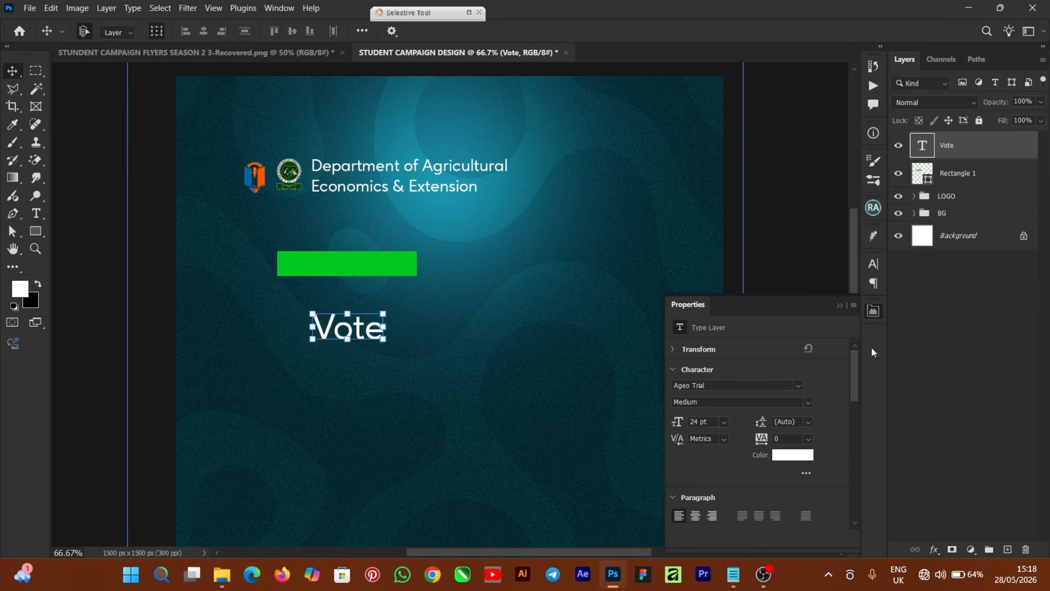
Set the Vote text font to Dharma Gothic E Bold.
click(838, 306)
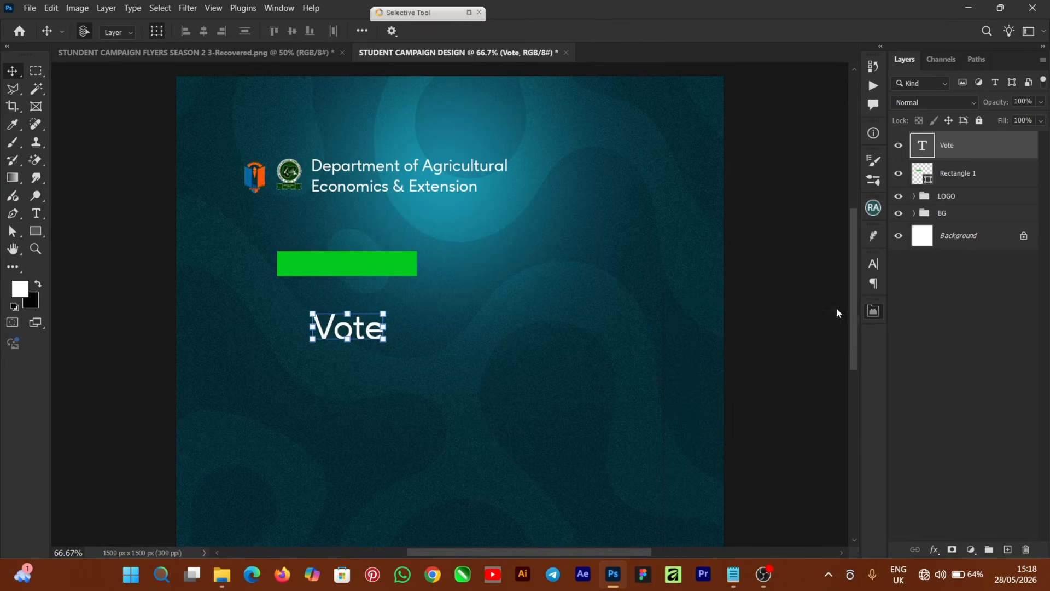
click(873, 266)
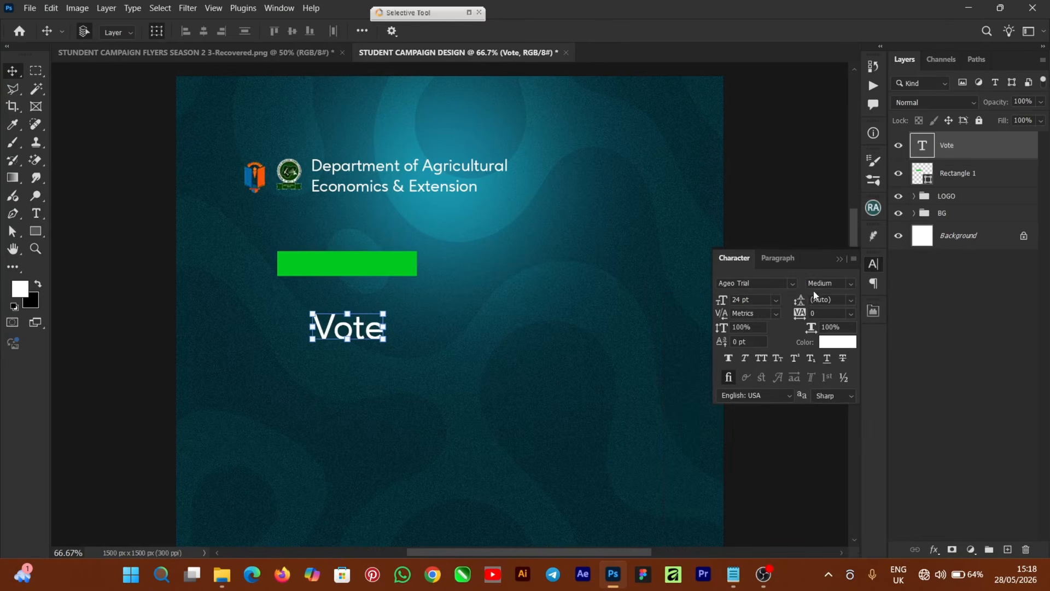
click(792, 282)
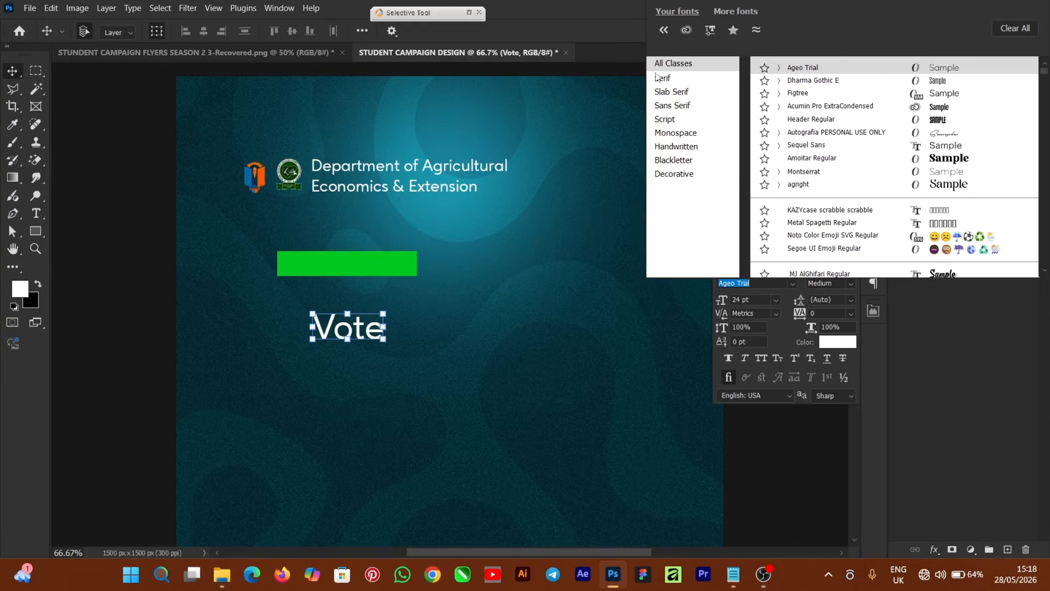
click(816, 84)
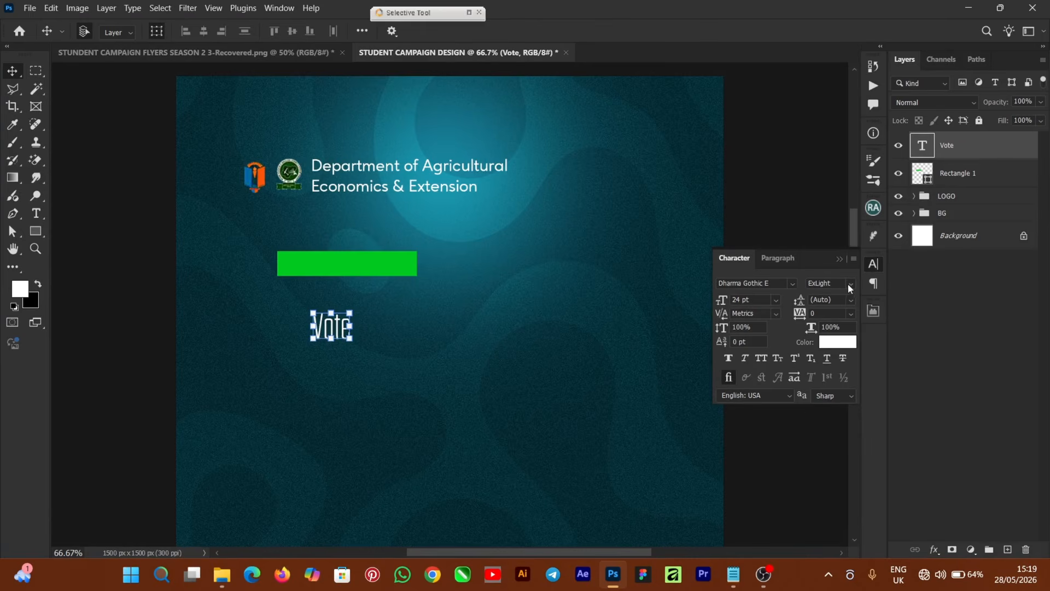
click(850, 284)
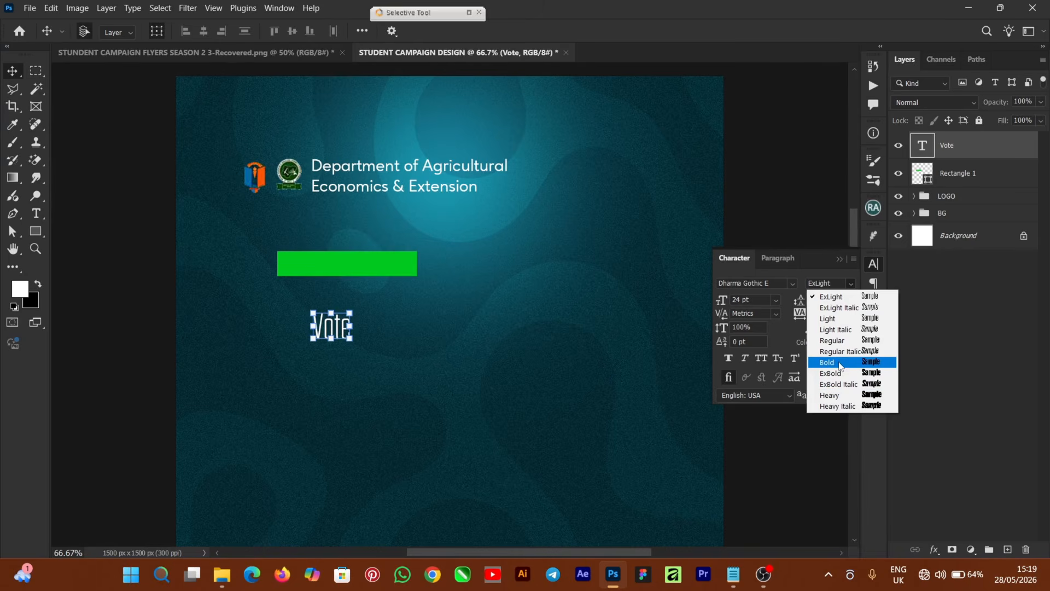
click(840, 363)
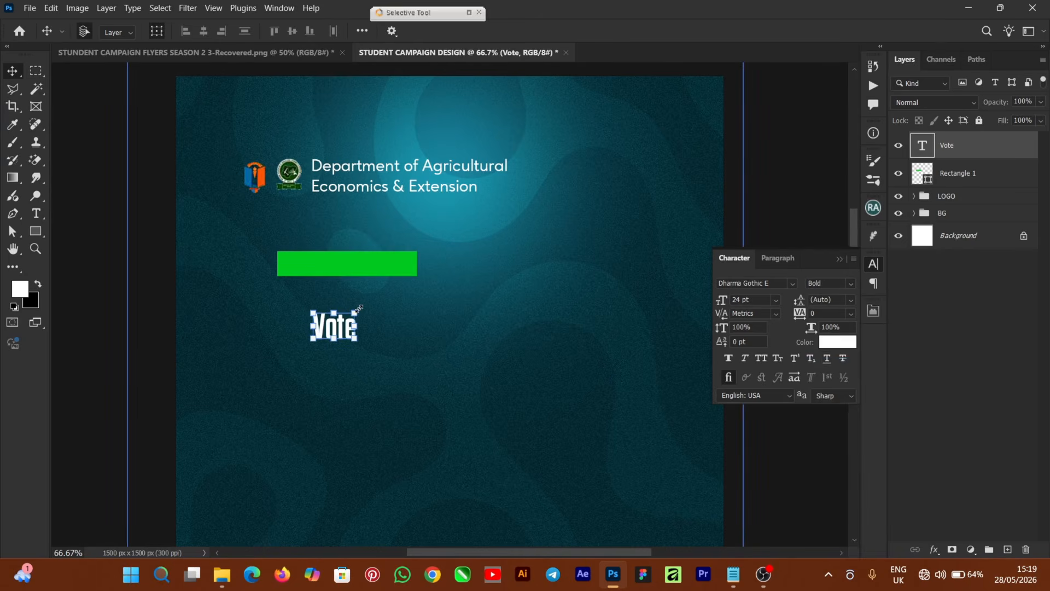
Enlarge the Vote text and place it on the green bar.
drag(359, 308, 365, 251)
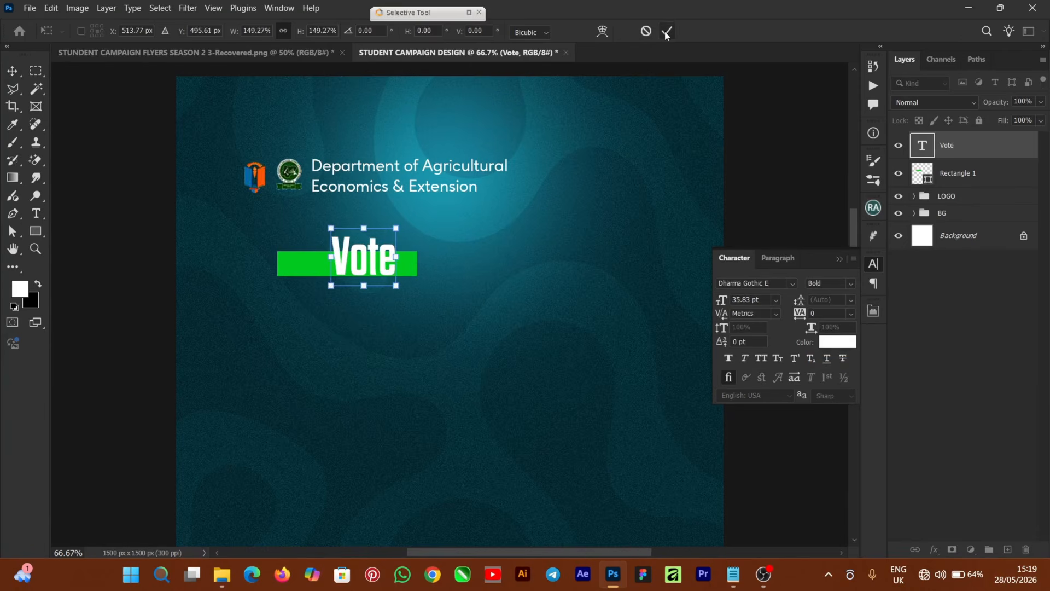
click(666, 33)
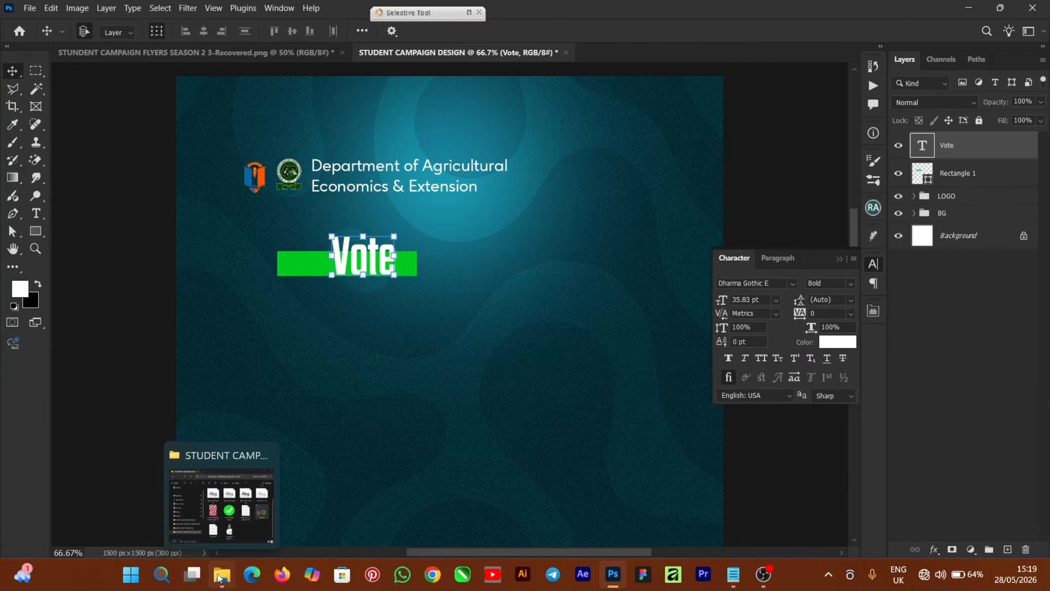
click(232, 534)
Place the CHECK MARK copy 2 image at about 22.5% at the bar's left end.
drag(726, 325, 265, 444)
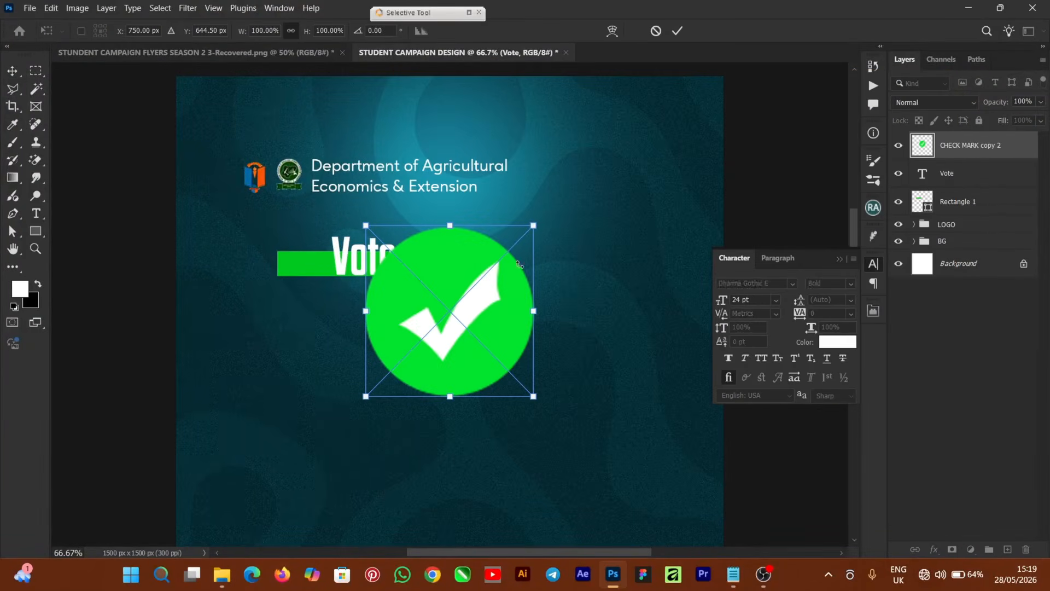
drag(536, 225, 279, 272)
key(Return)
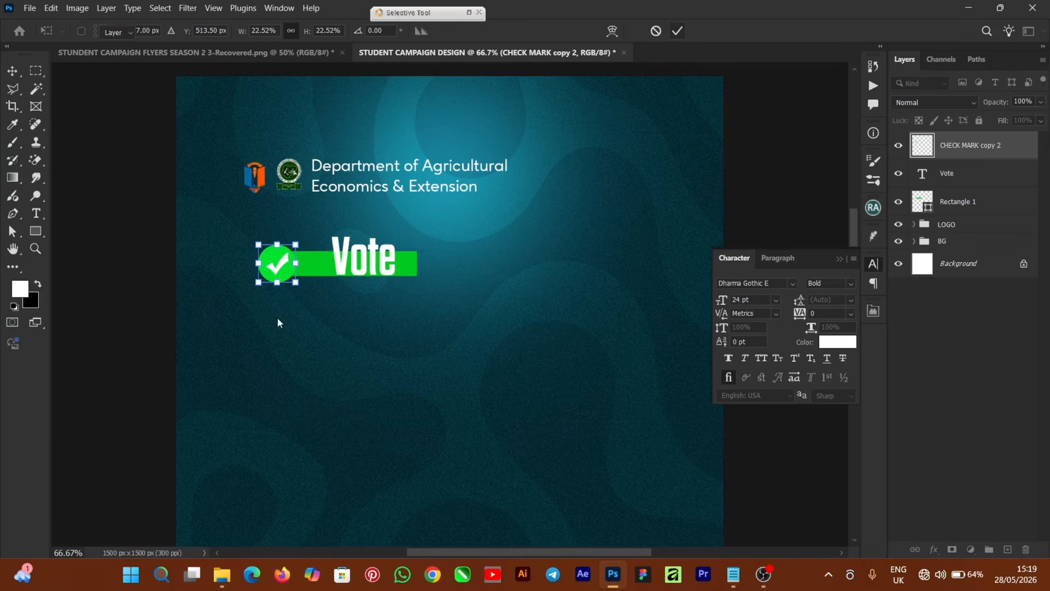
click(325, 275)
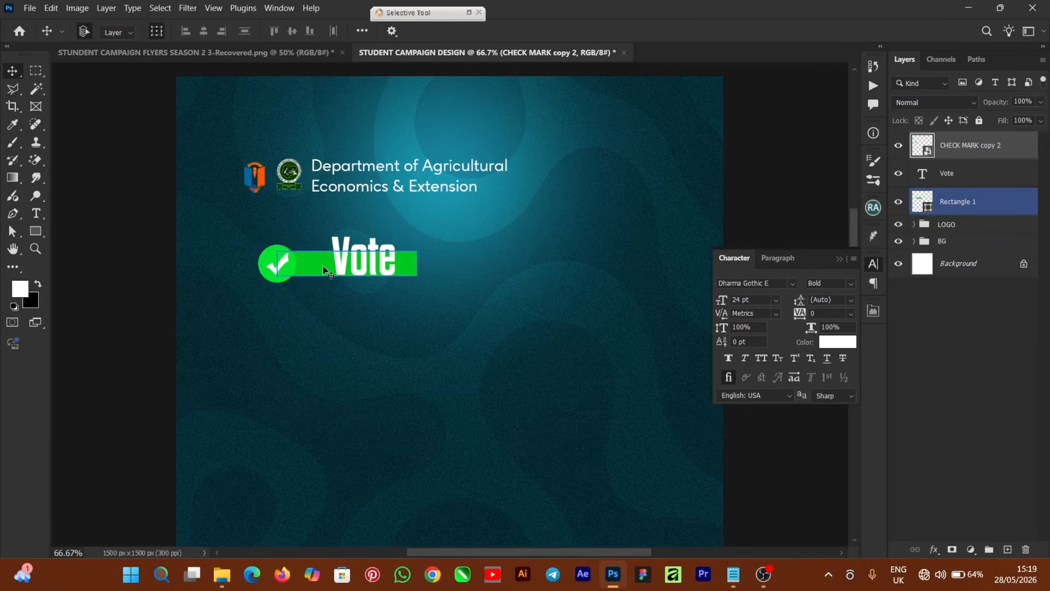
shift+click(322, 273)
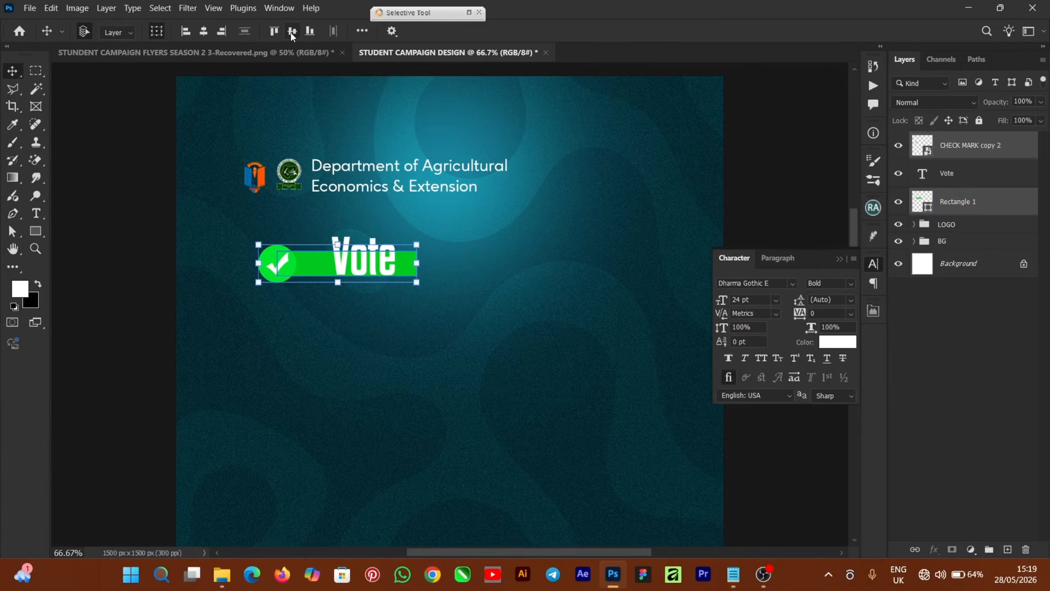
click(95, 282)
Move Vote beside the check mark, enlarge it to 108%, and add an empty layer.
click(353, 254)
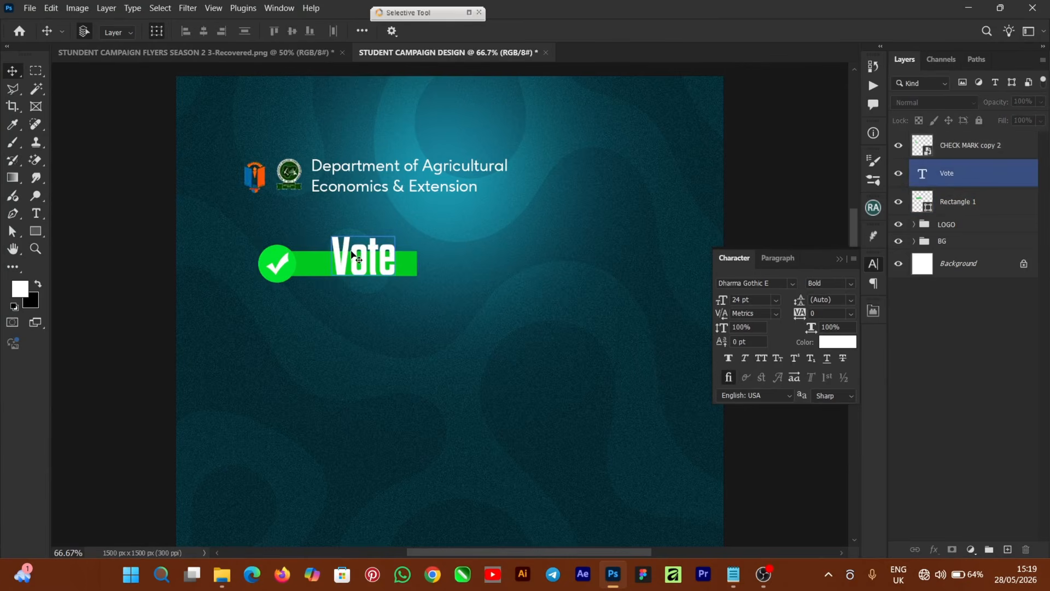
drag(345, 263, 336, 264)
drag(355, 230, 354, 225)
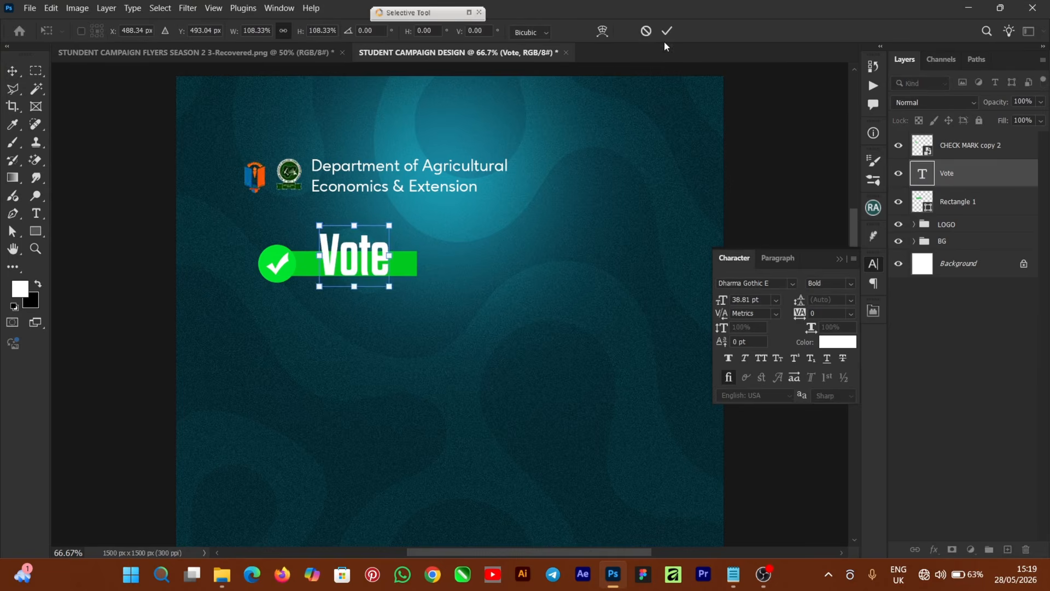
click(668, 31)
click(282, 264)
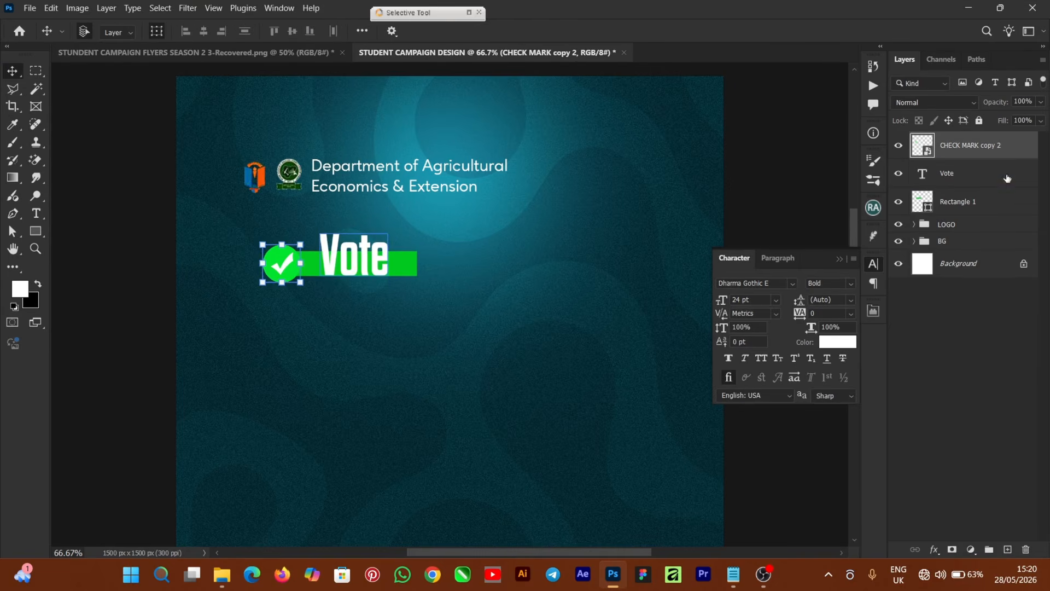
click(978, 185)
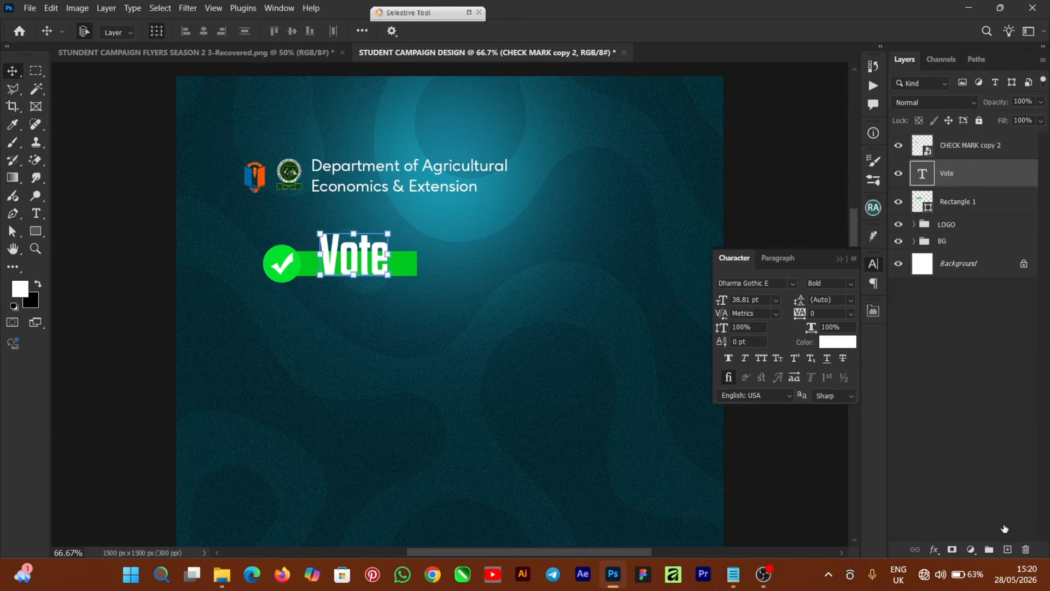
click(1008, 550)
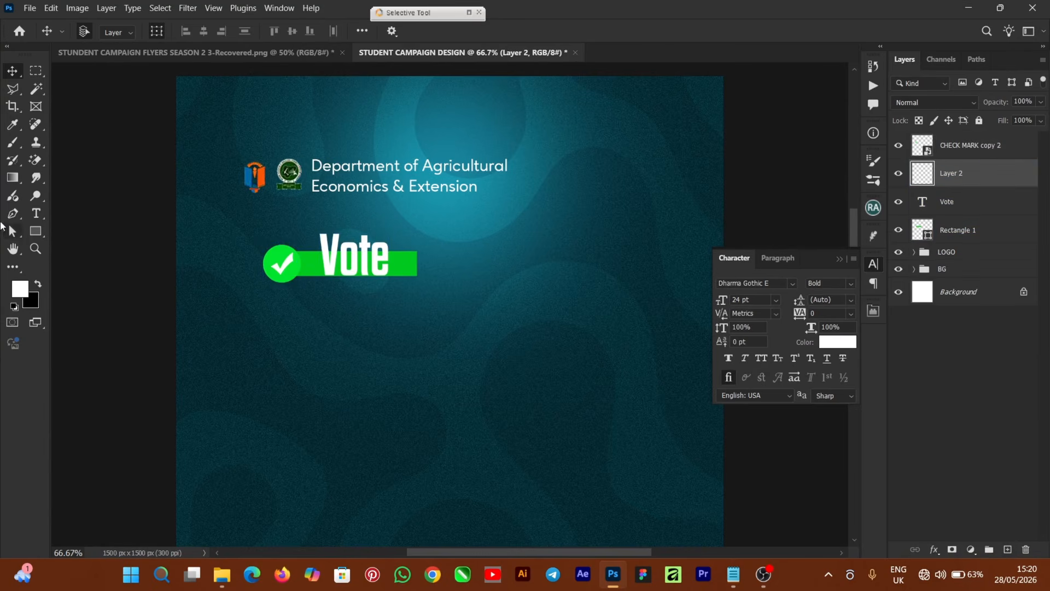
click(12, 147)
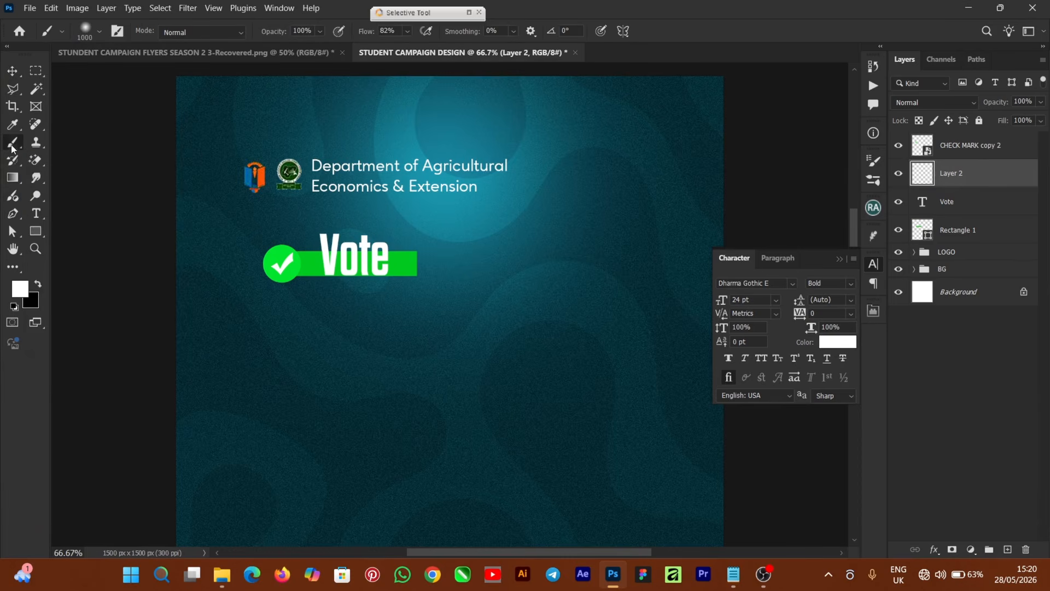
click(38, 285)
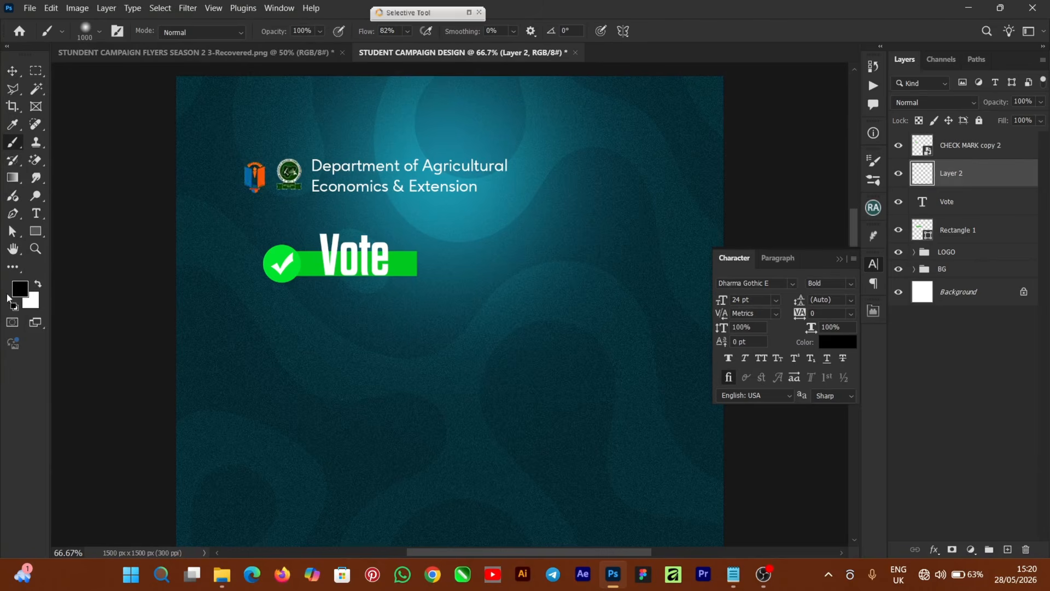
key(bracketleft)
key(bracketleft)
key(bracketleft)
key(bracketleft)
key(bracketleft)
key(bracketleft)
key(bracketleft)
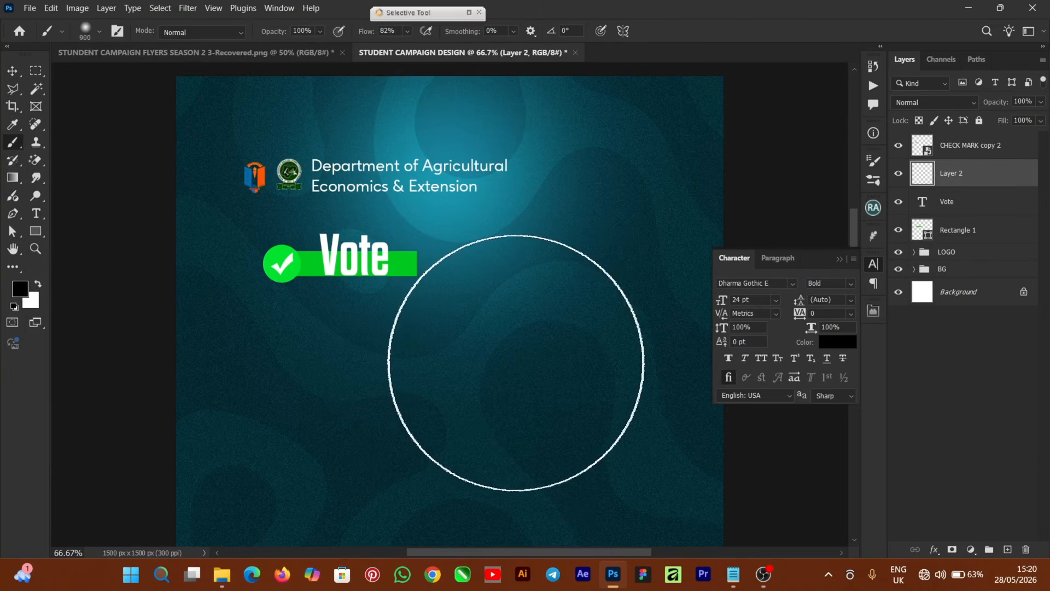
key(bracketleft)
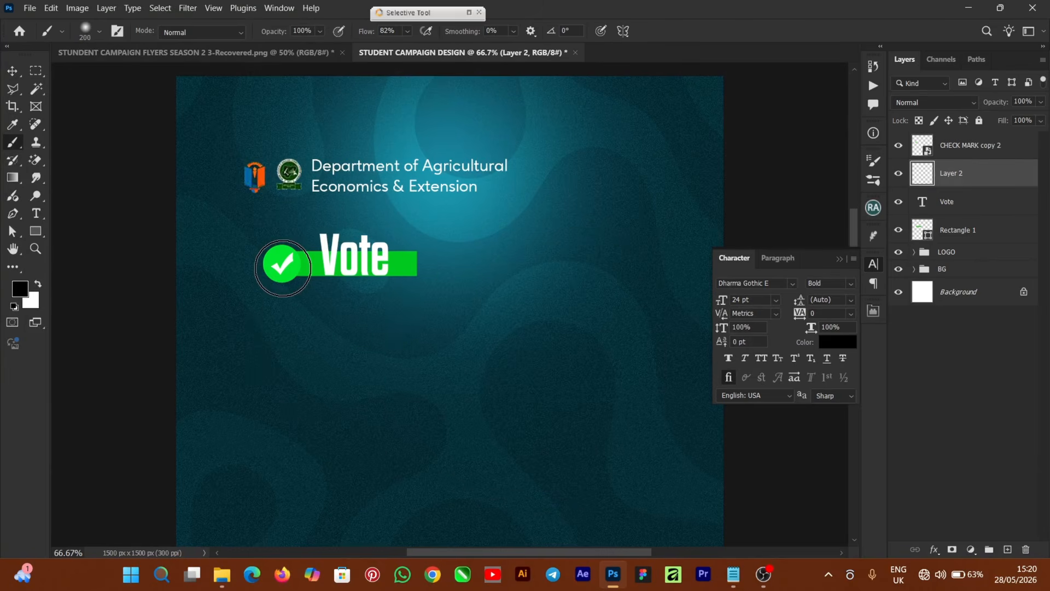
key(ctrl+plus)
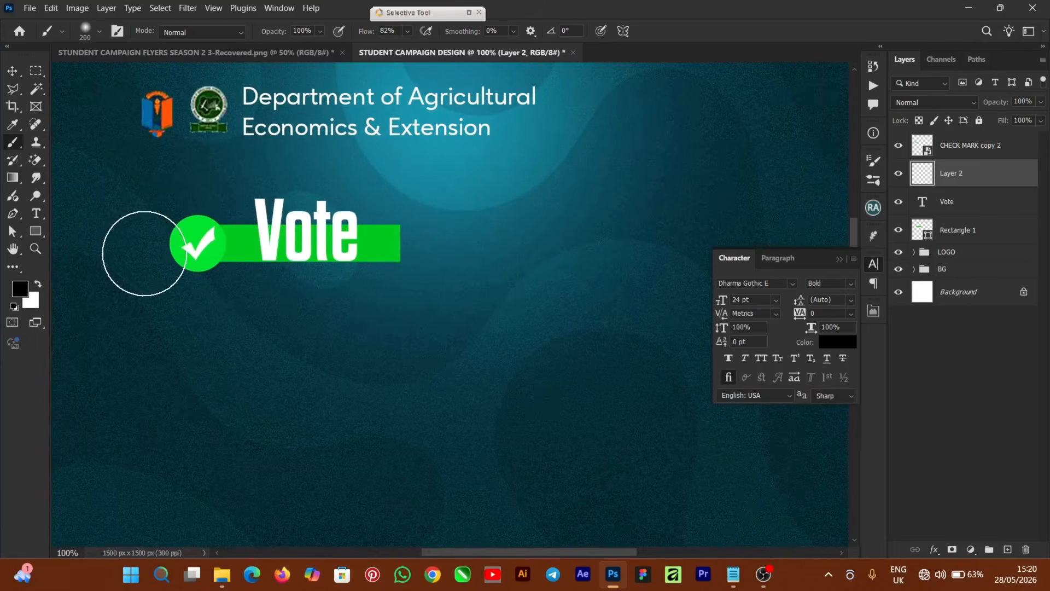
key(bracketleft)
key(bracketleft)
key(bracketleft)
key(bracketleft)
key(bracketleft)
click(207, 246)
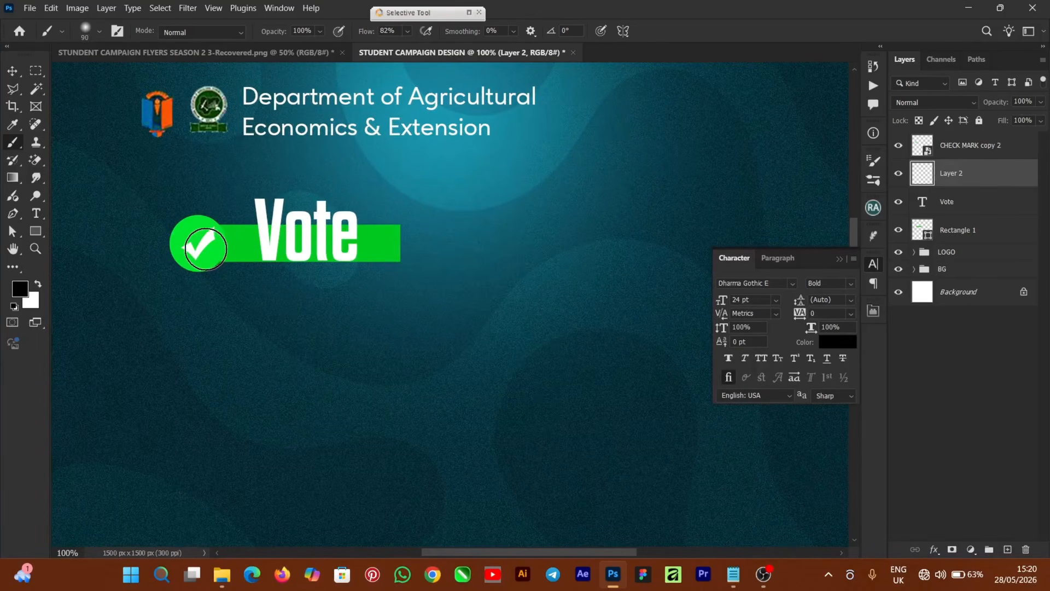
key(bracketright)
key(bracketright)
key(ctrl+z)
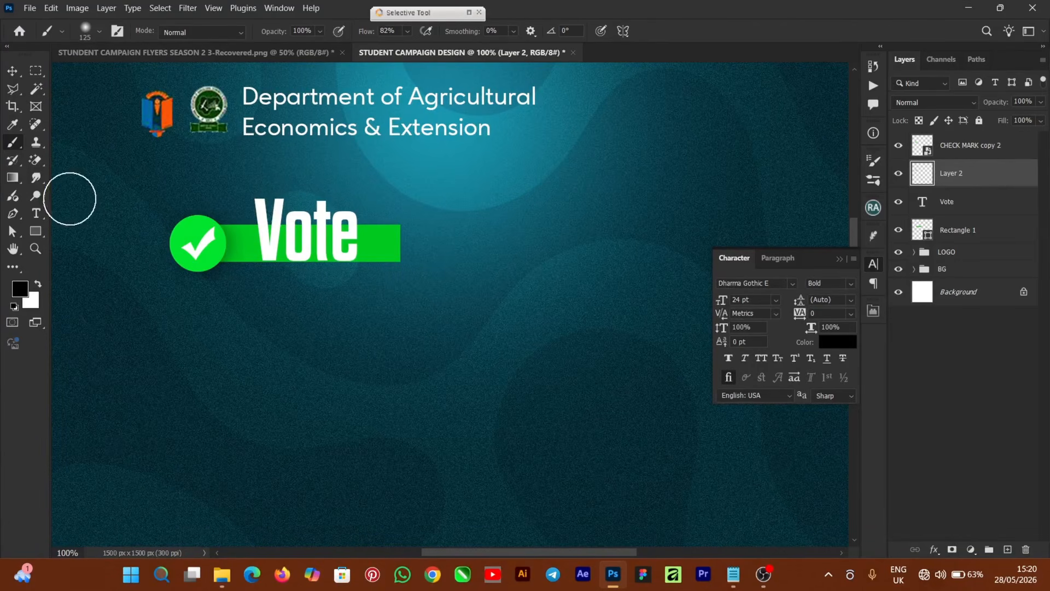
click(13, 70)
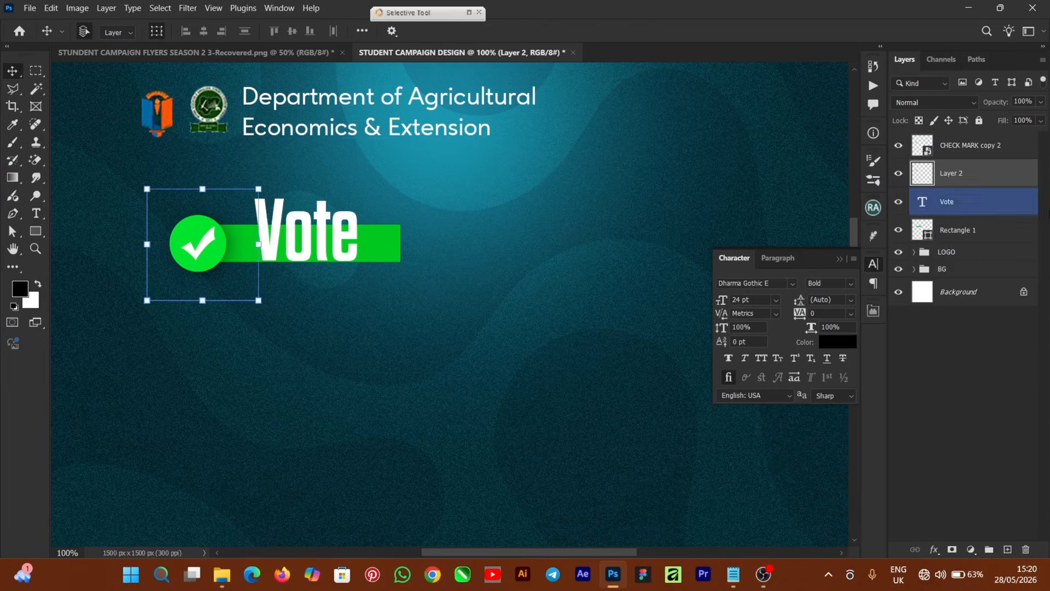
Group the check mark, Layer 2, Vote text and green bar as VOTE.
click(995, 157)
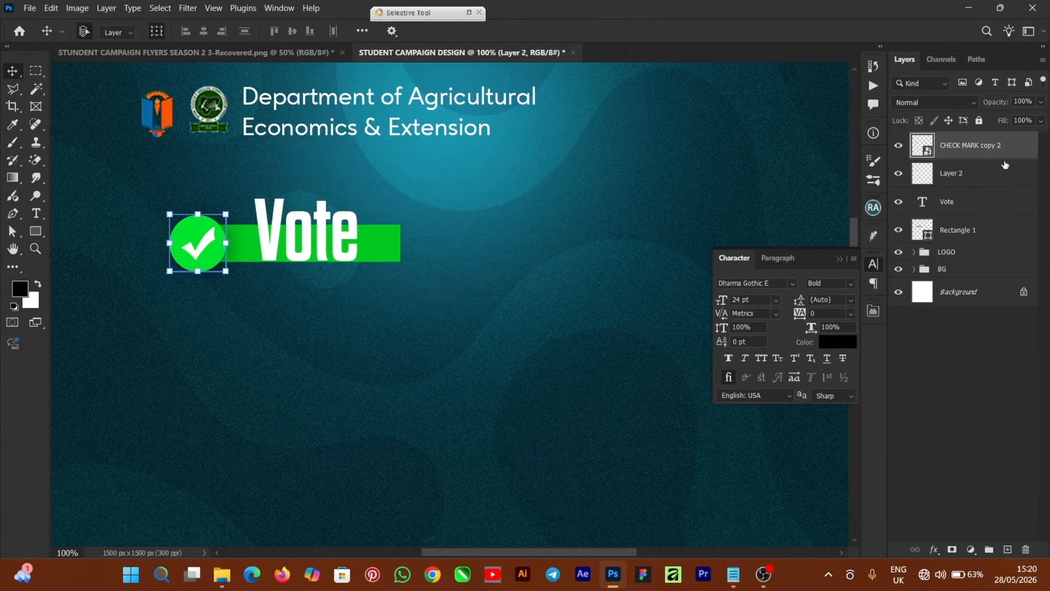
shift+click(1004, 168)
shift+click(979, 202)
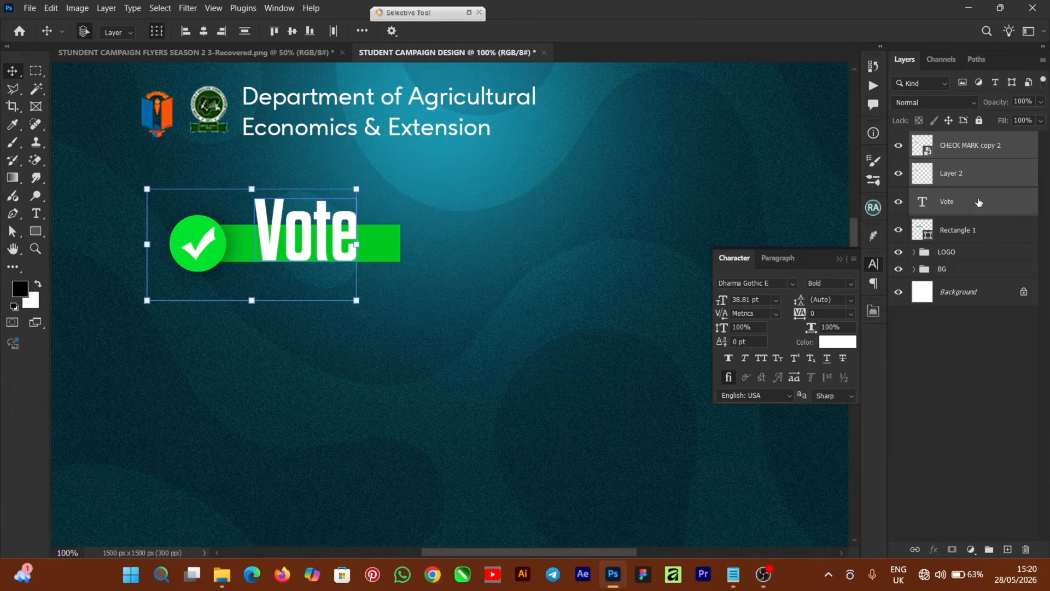
shift+click(978, 228)
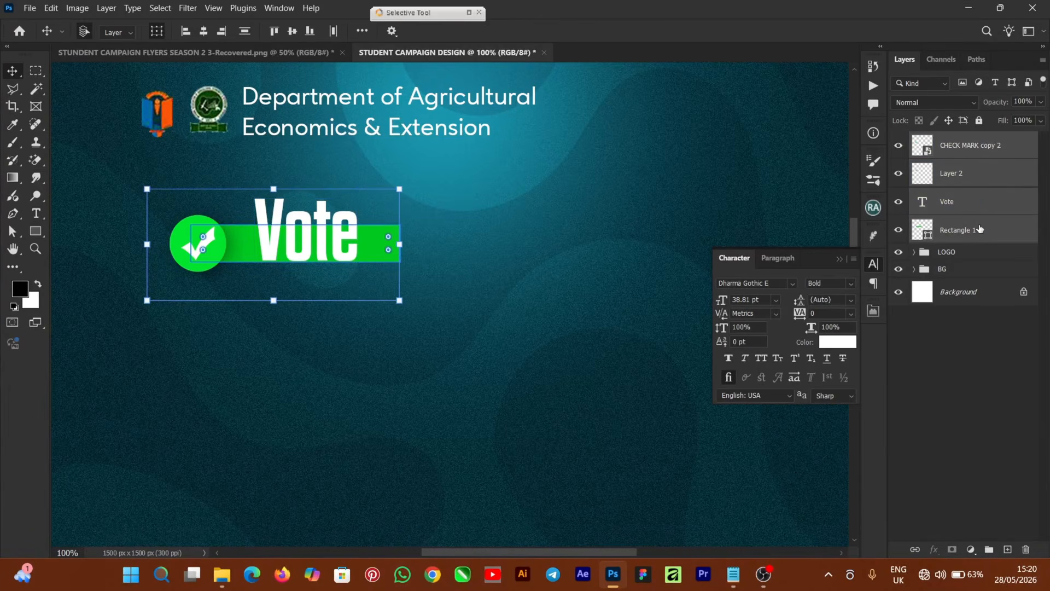
key(ctrl+g)
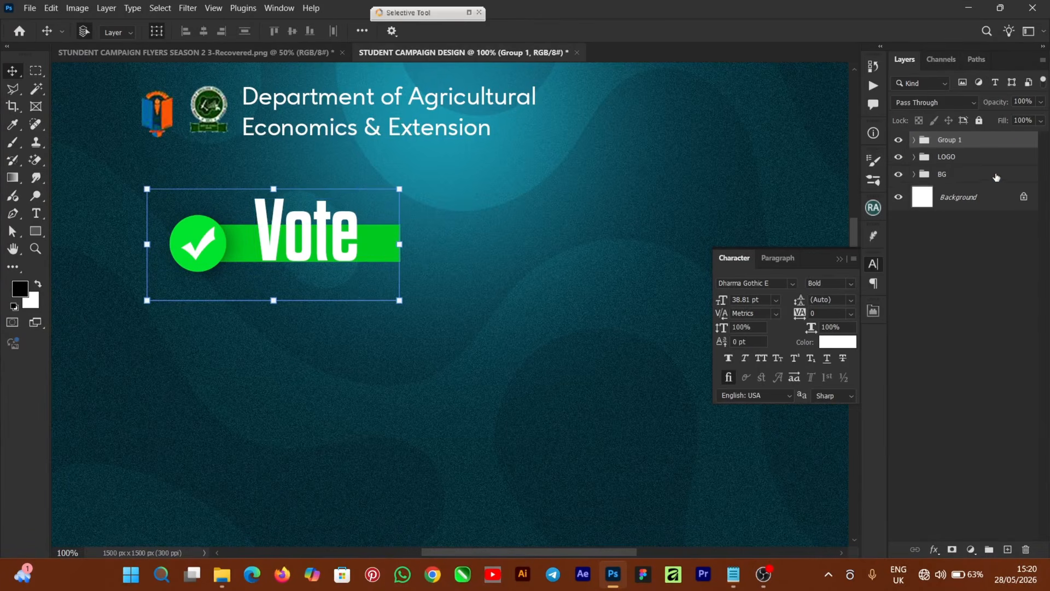
double_click(971, 141)
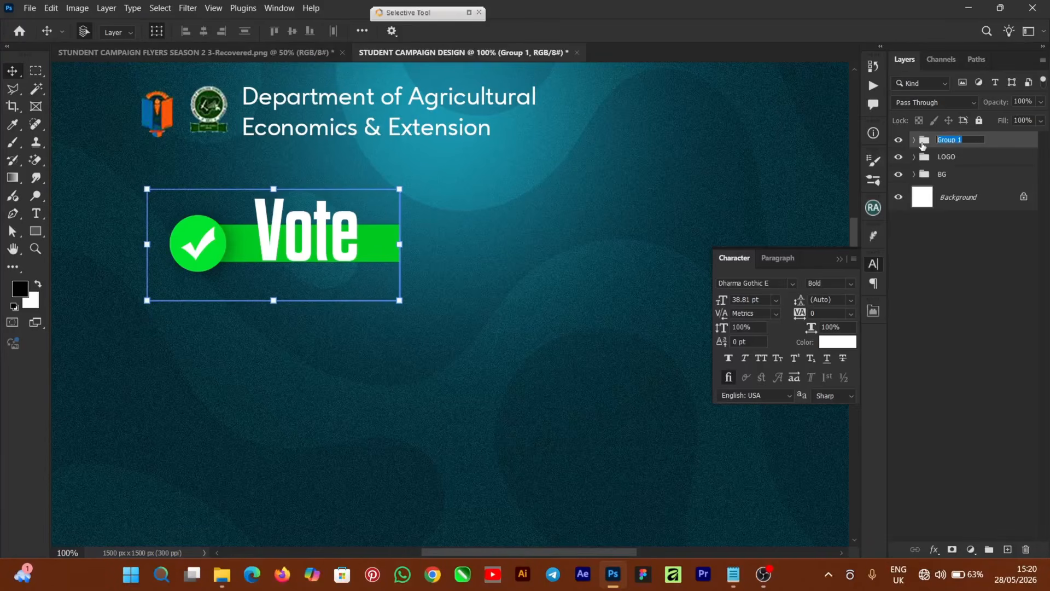
key(BackSpace)
text(VOTE)
key(Return)
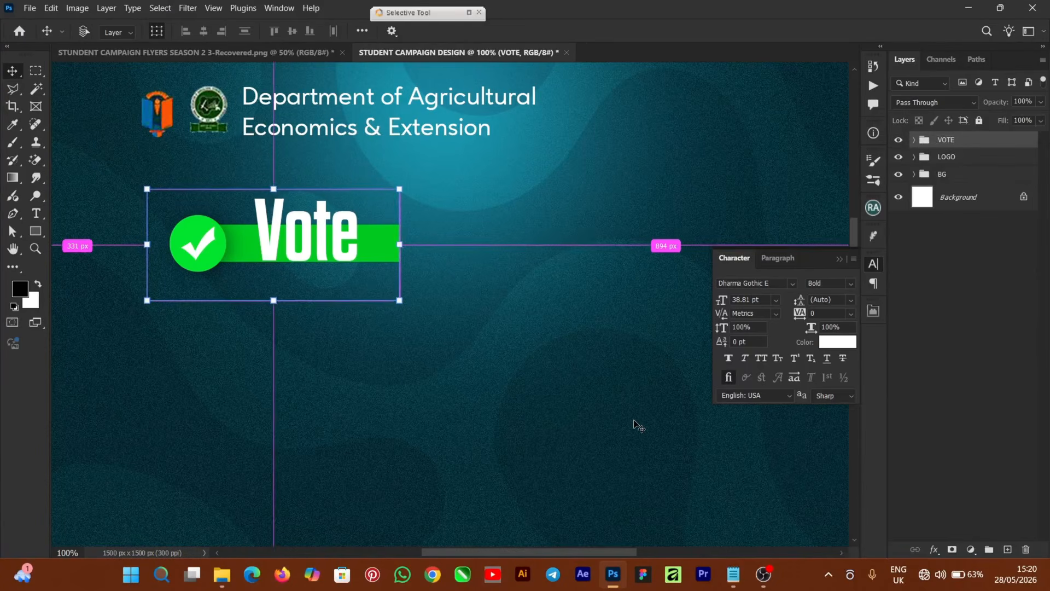
Left-align the VOTE group with the LOGO group.
key(ctrl+minus)
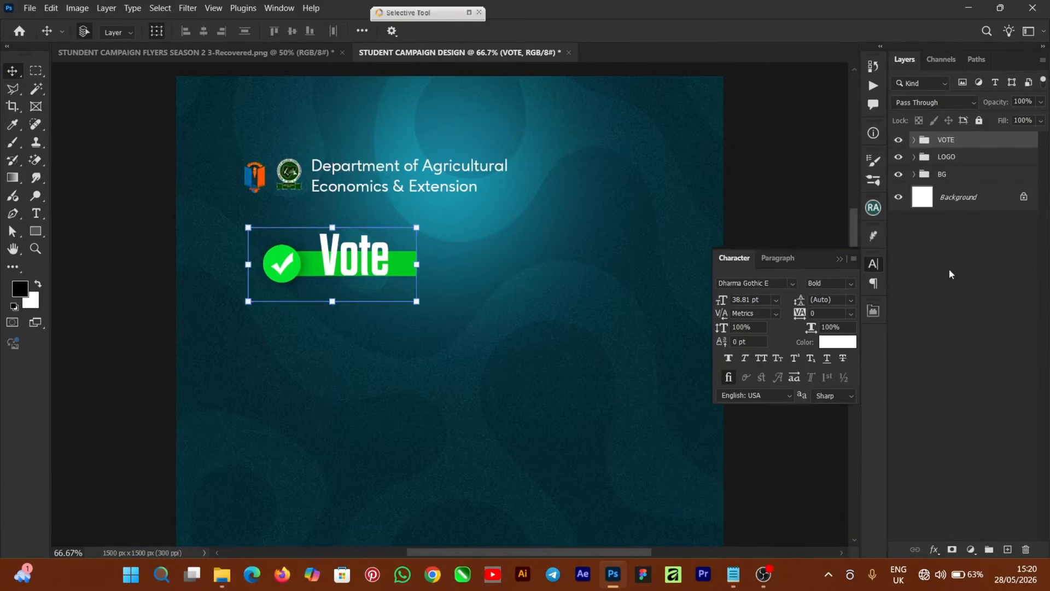
ctrl+click(972, 156)
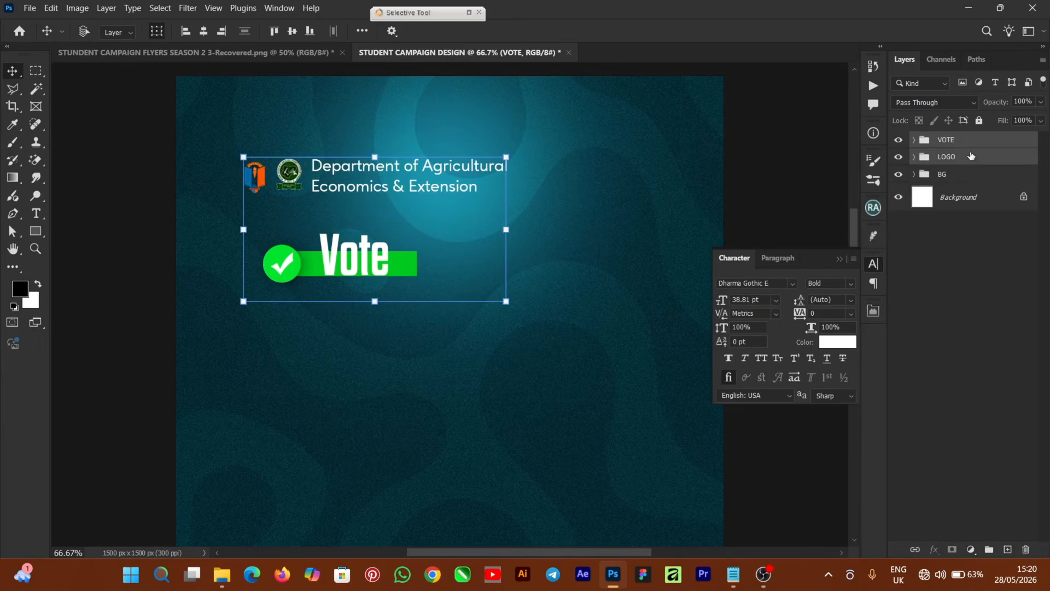
click(188, 35)
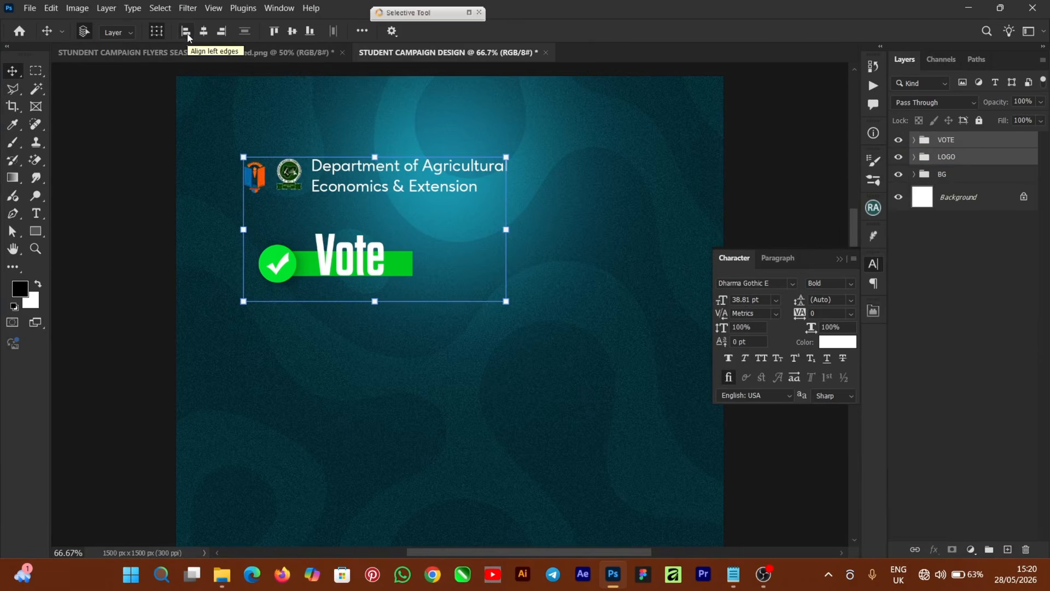
click(127, 251)
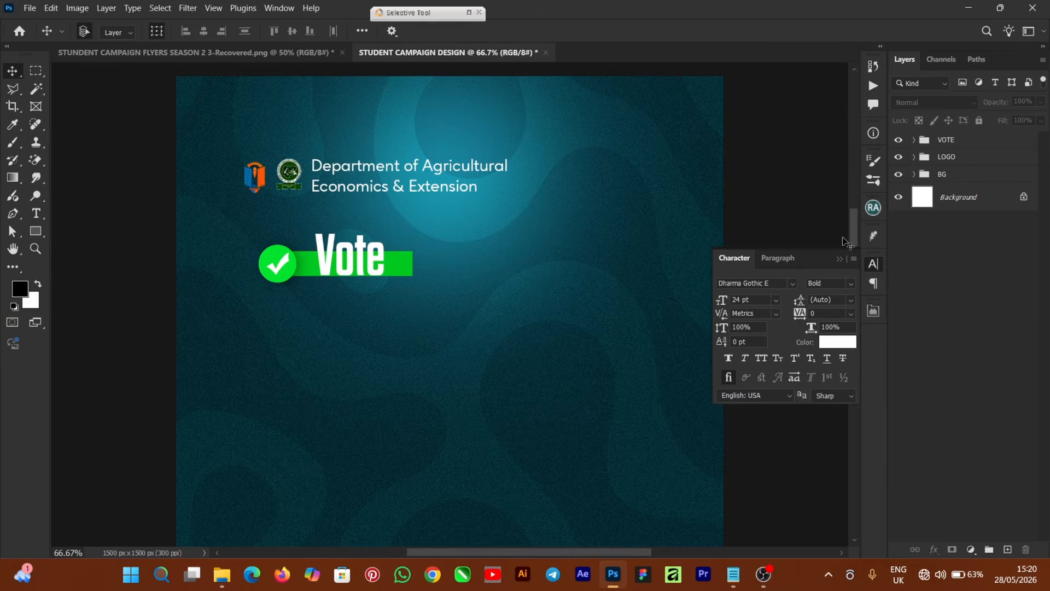
click(839, 259)
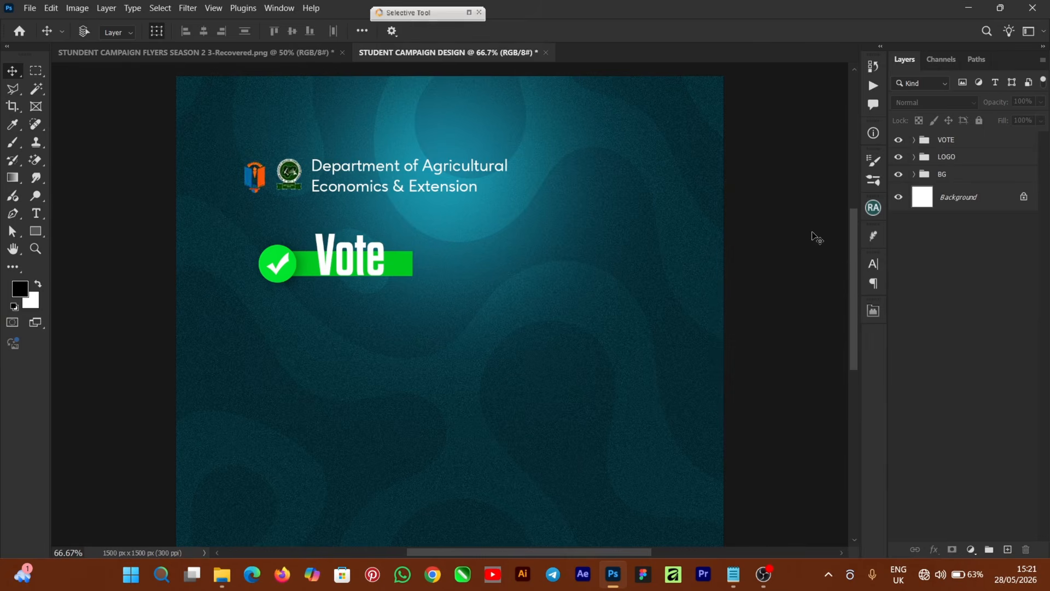
key(ctrl+minus)
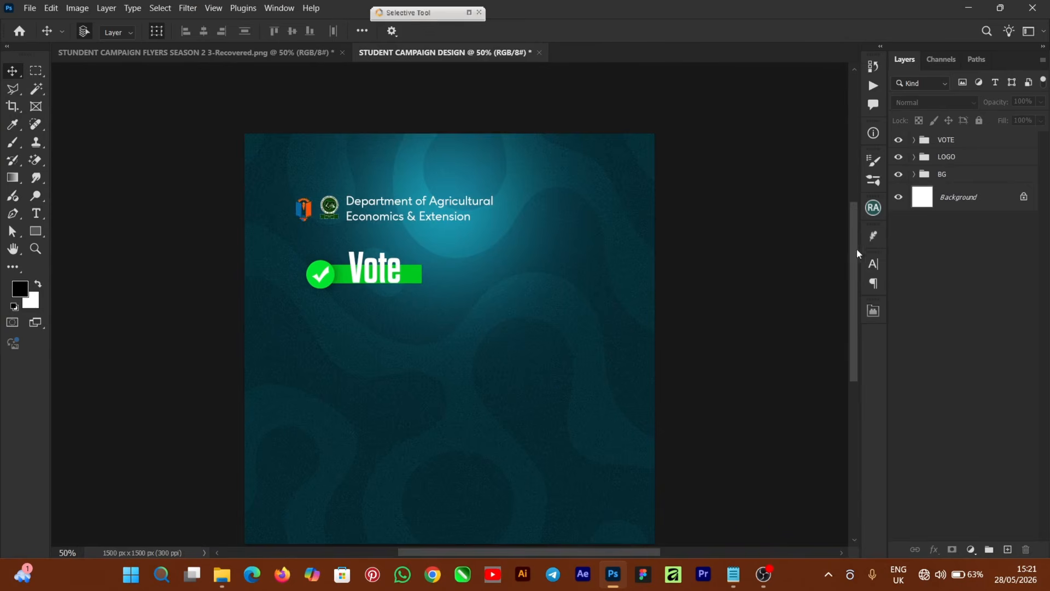
scroll(857, 270, down, 3)
scroll(844, 298, up, 1)
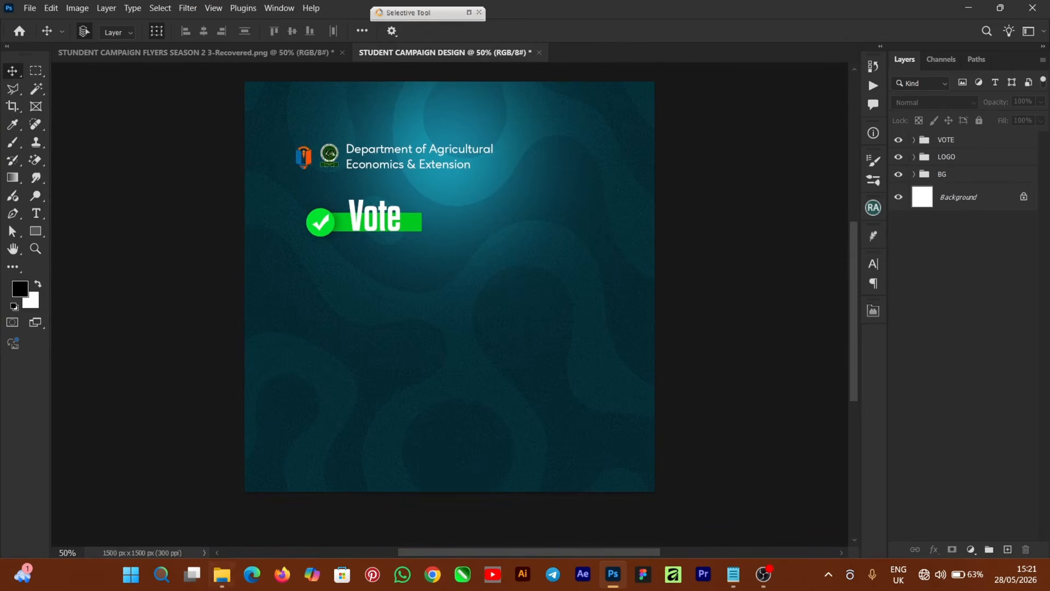
Place the fingerprint image on the flyer scaled to about 80%.
click(222, 575)
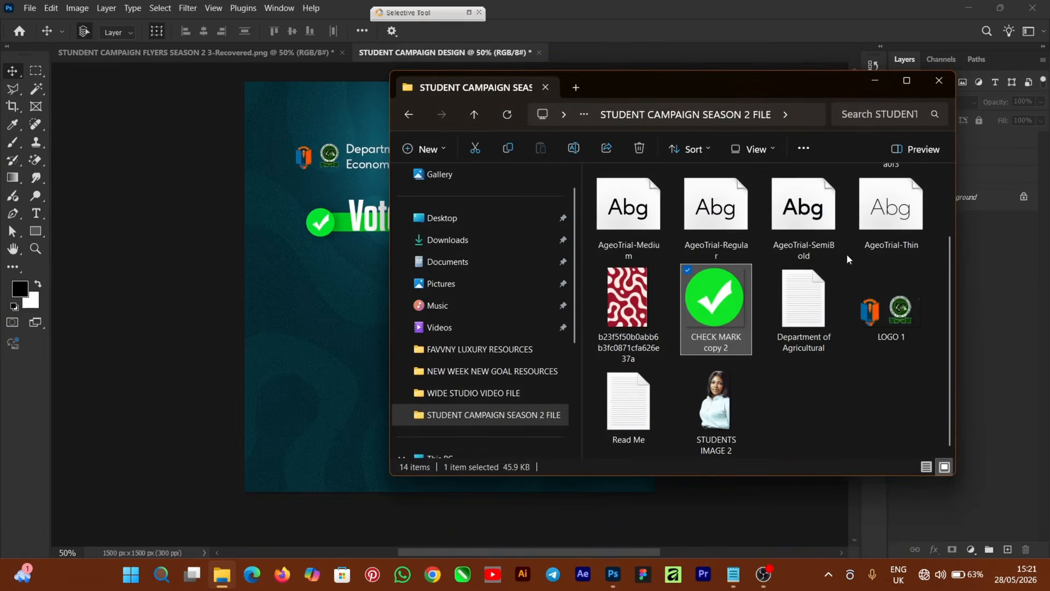
scroll(847, 258, up, 2)
drag(890, 213, 264, 433)
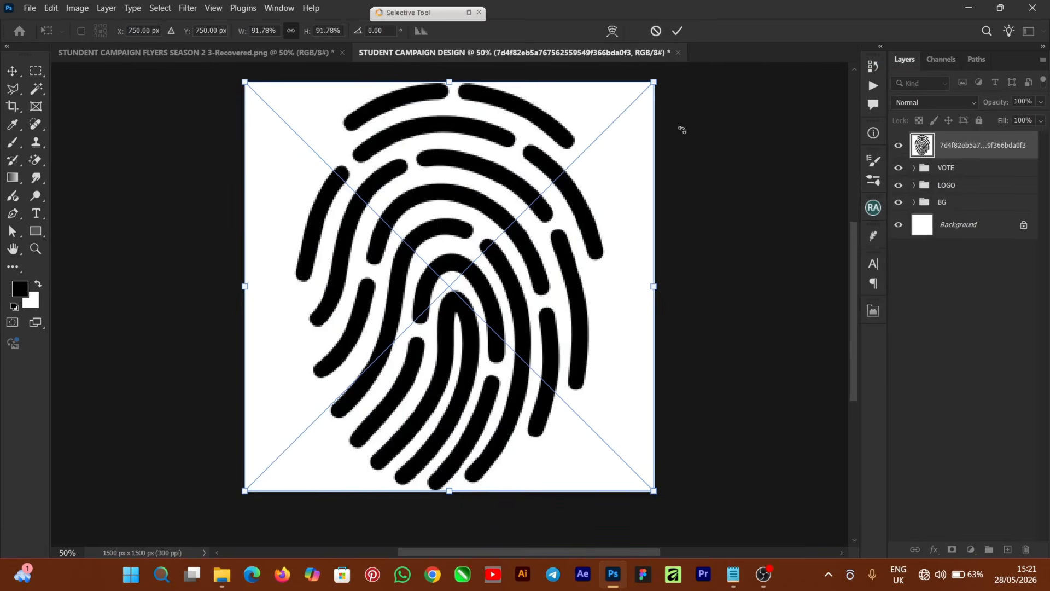
drag(655, 84, 602, 133)
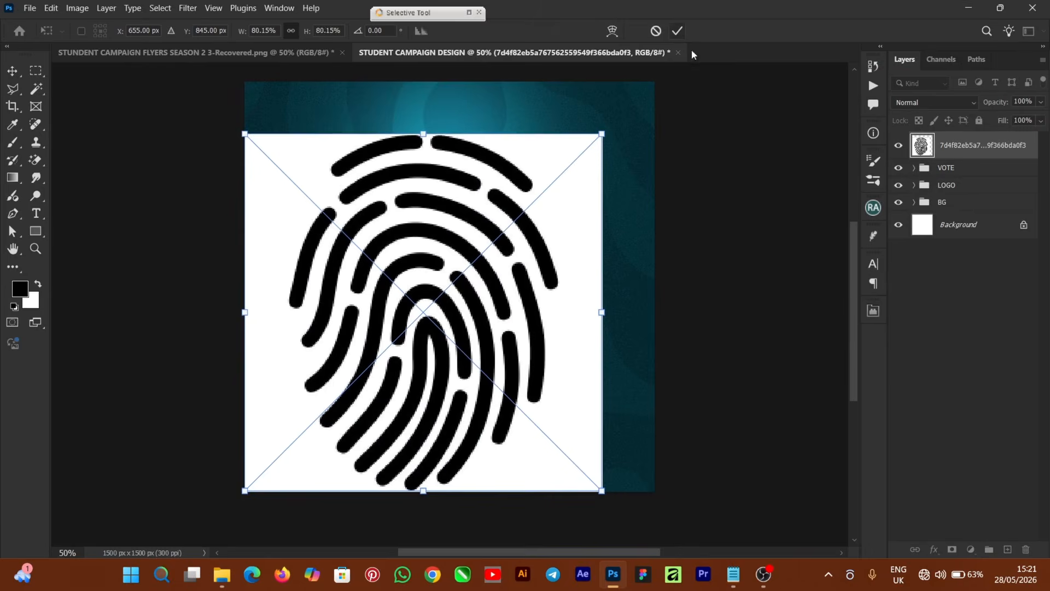
key(Return)
Rasterize the fingerprint layer and delete its white background with the Magic Wand.
right_click(994, 147)
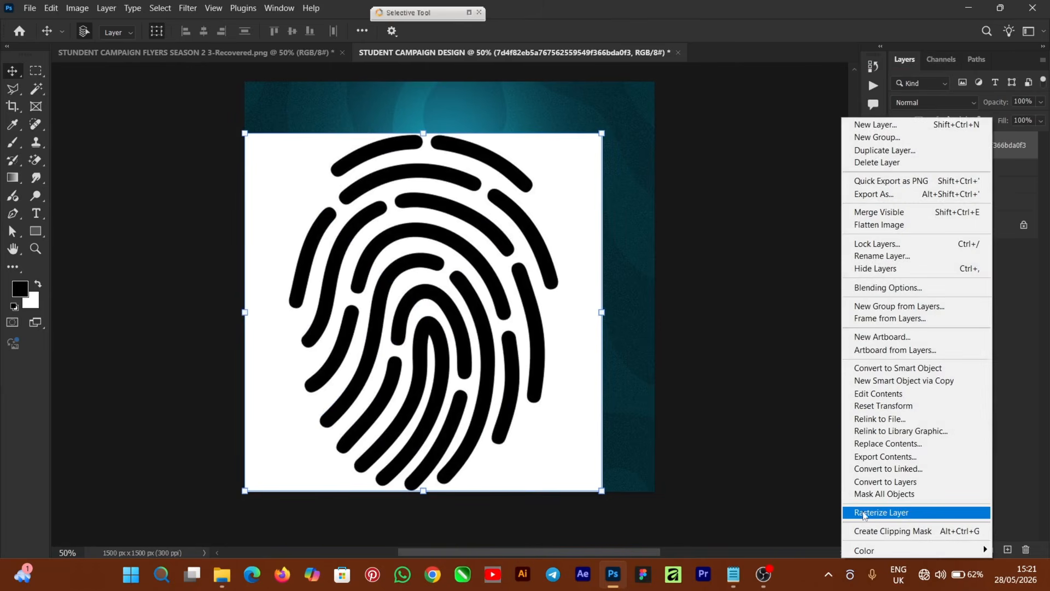
click(901, 513)
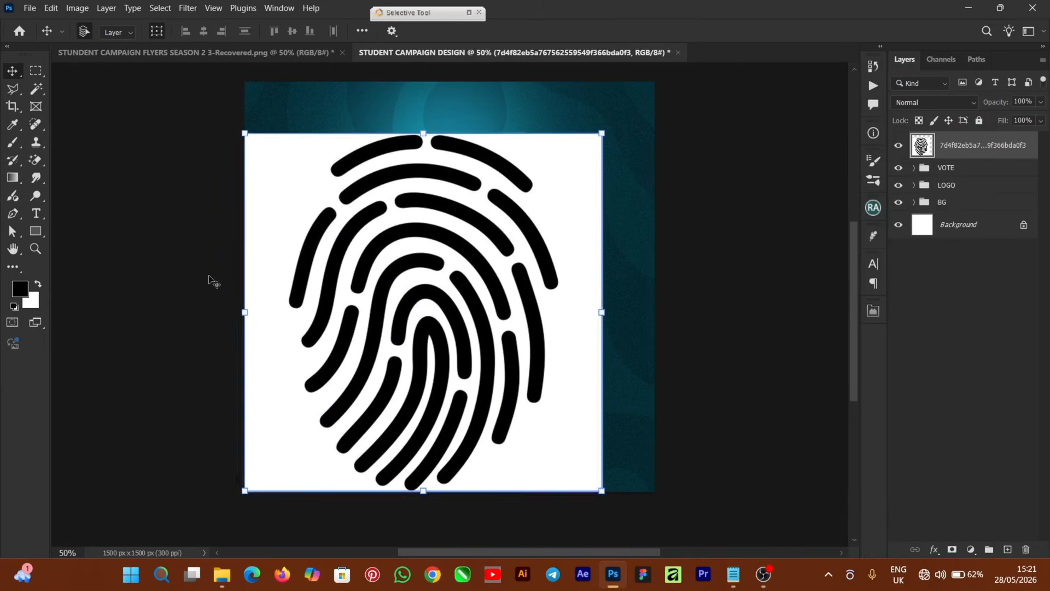
click(36, 90)
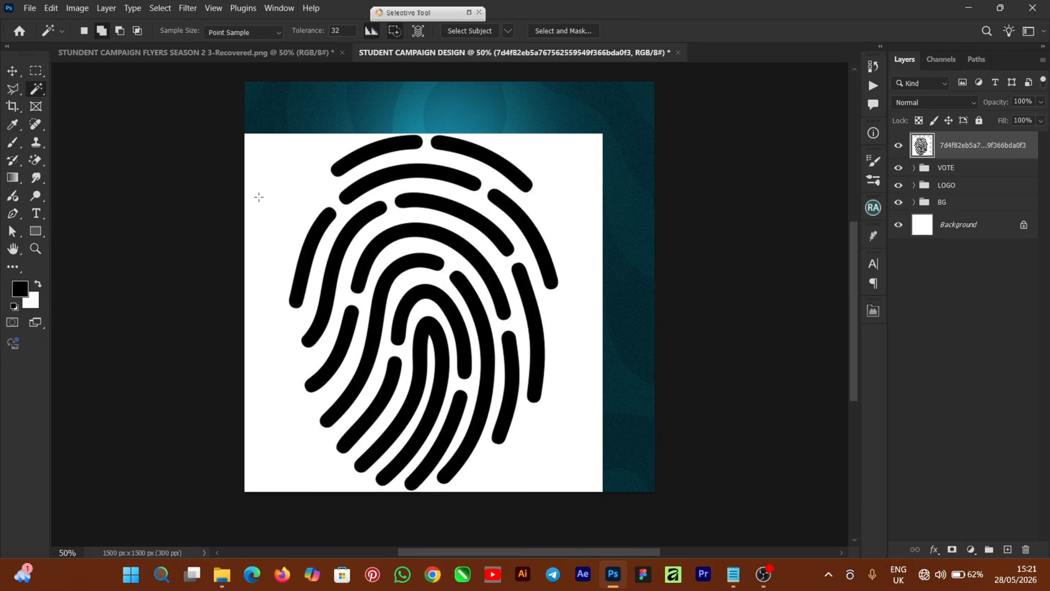
click(285, 193)
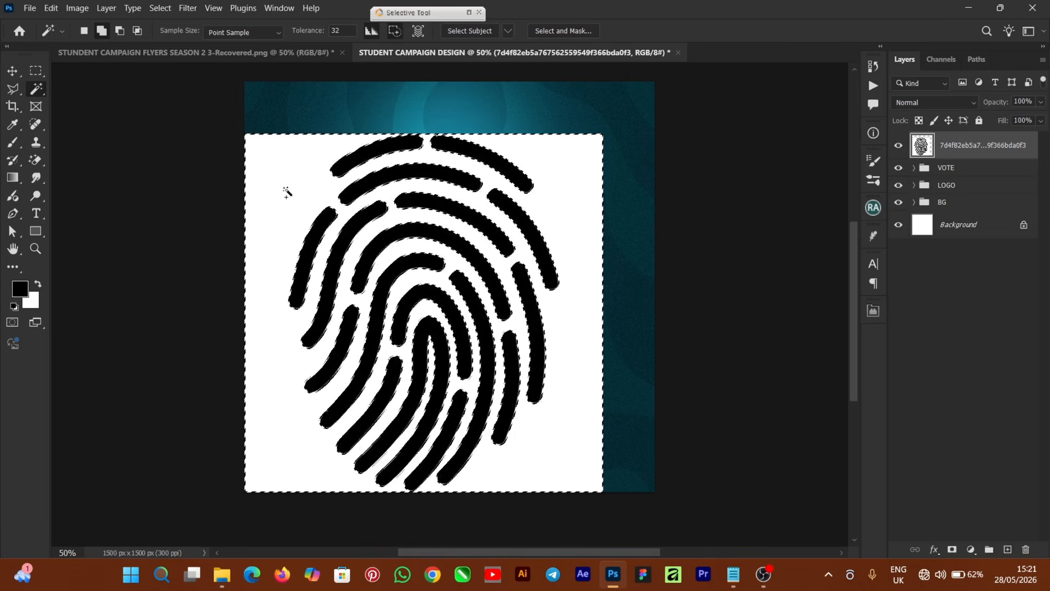
key(BackSpace)
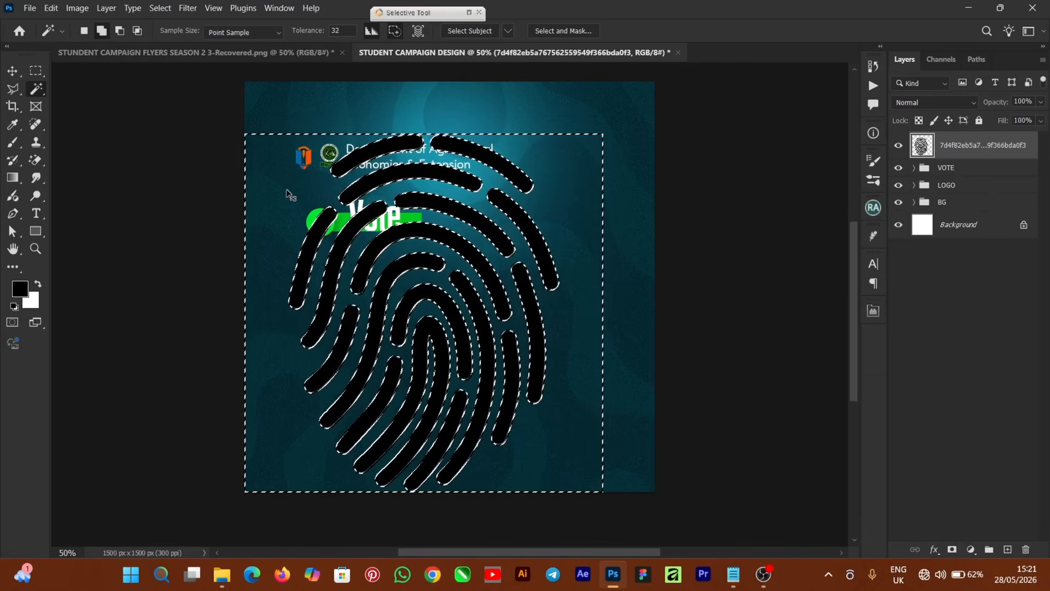
key(ctrl+d)
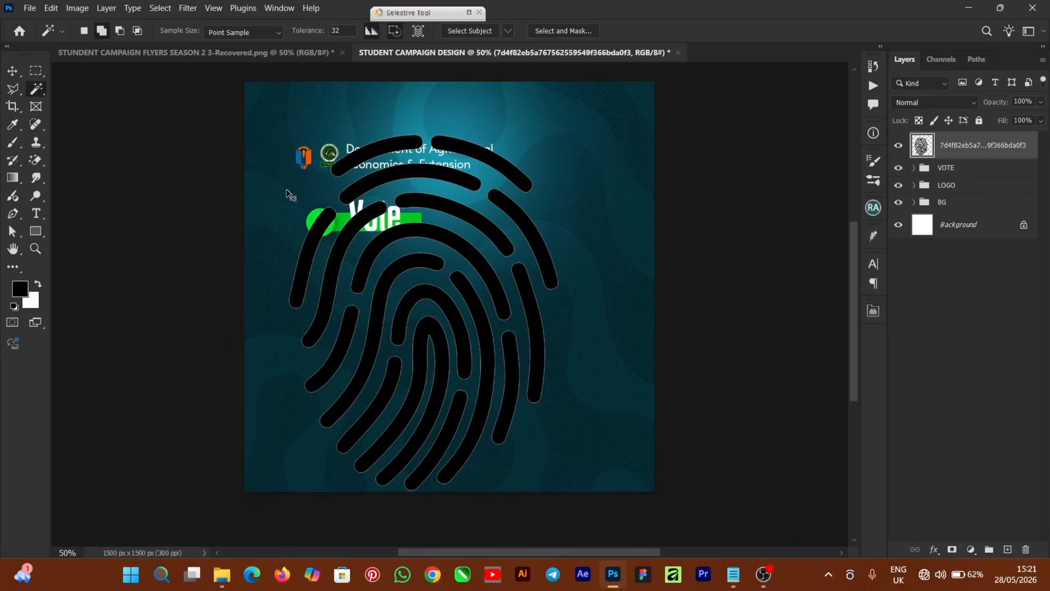
click(17, 77)
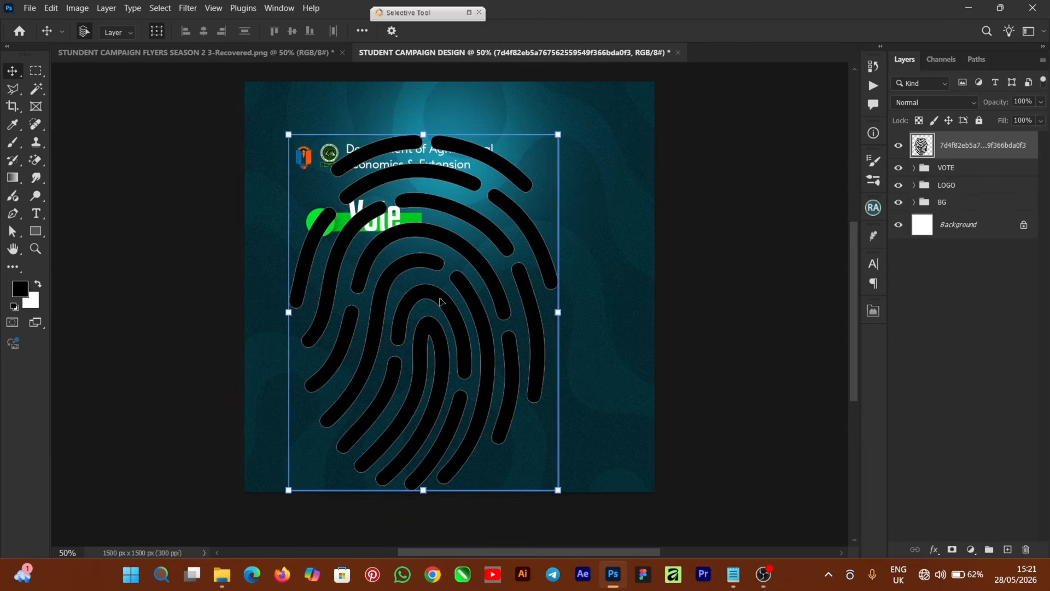
click(935, 550)
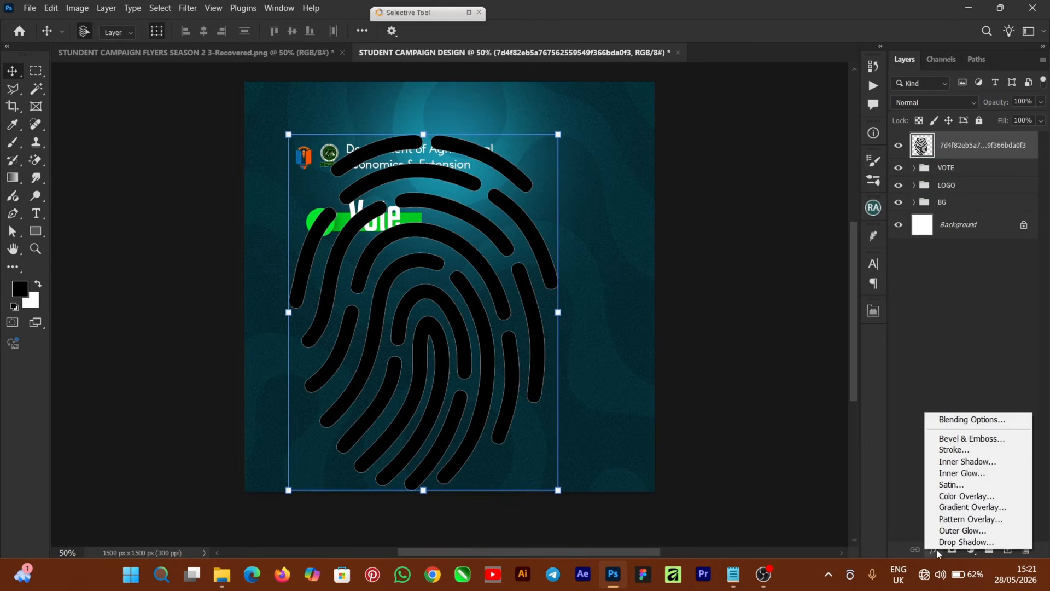
Add a Color Overlay of #21c4e5 to the fingerprint layer.
click(979, 498)
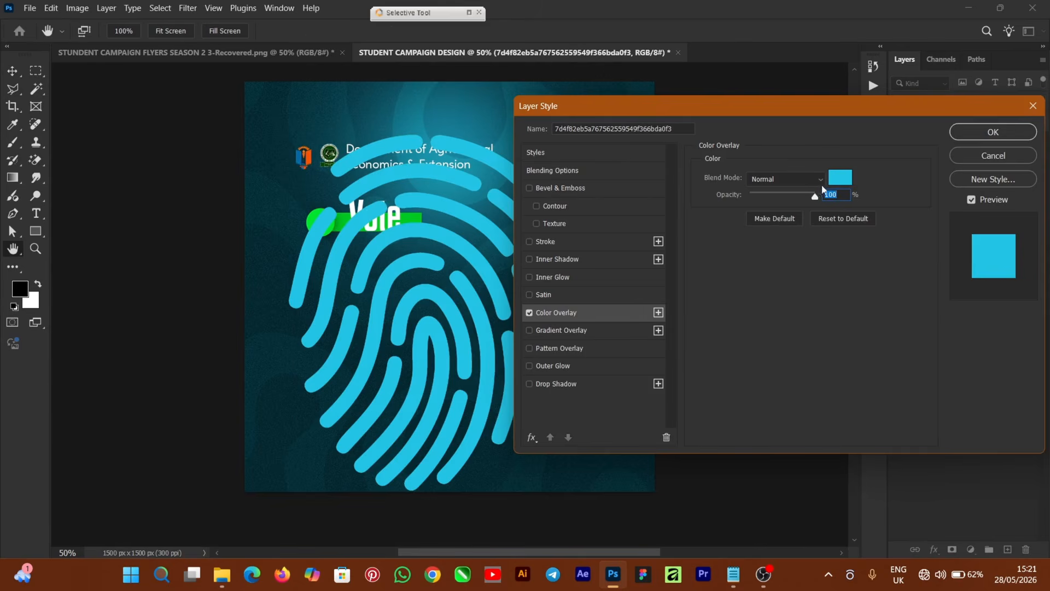
click(841, 179)
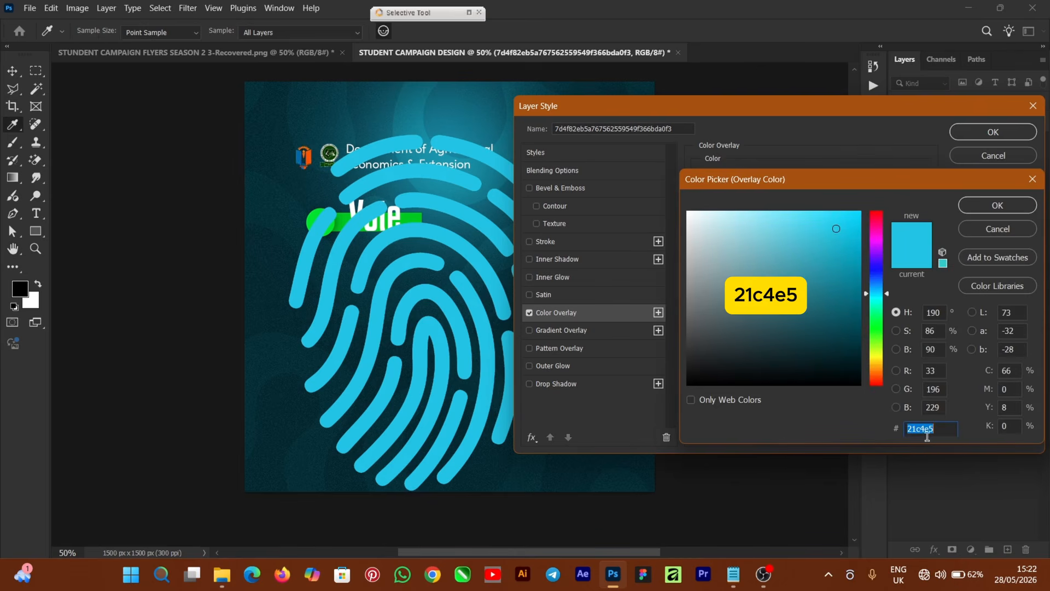
click(989, 206)
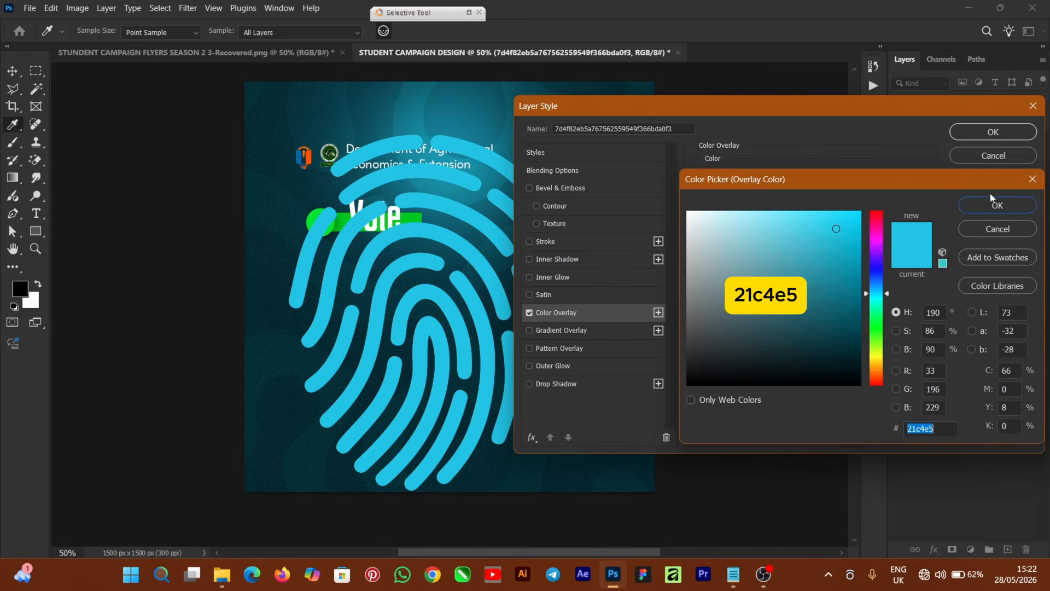
Apply the overlay and scale the fingerprint to 82.76% at the flyer's right edge.
click(987, 135)
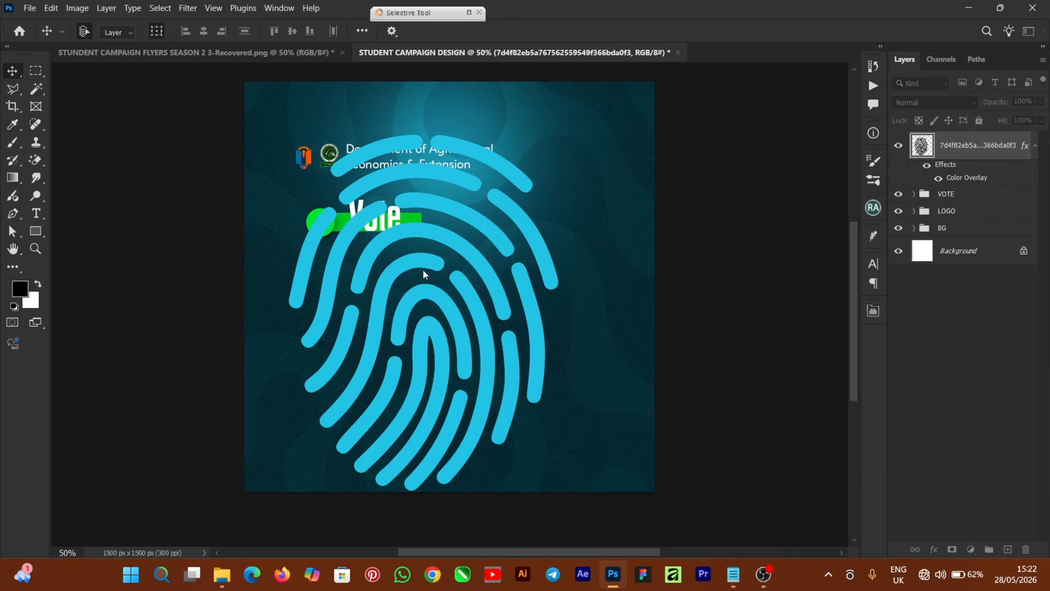
drag(421, 283, 610, 342)
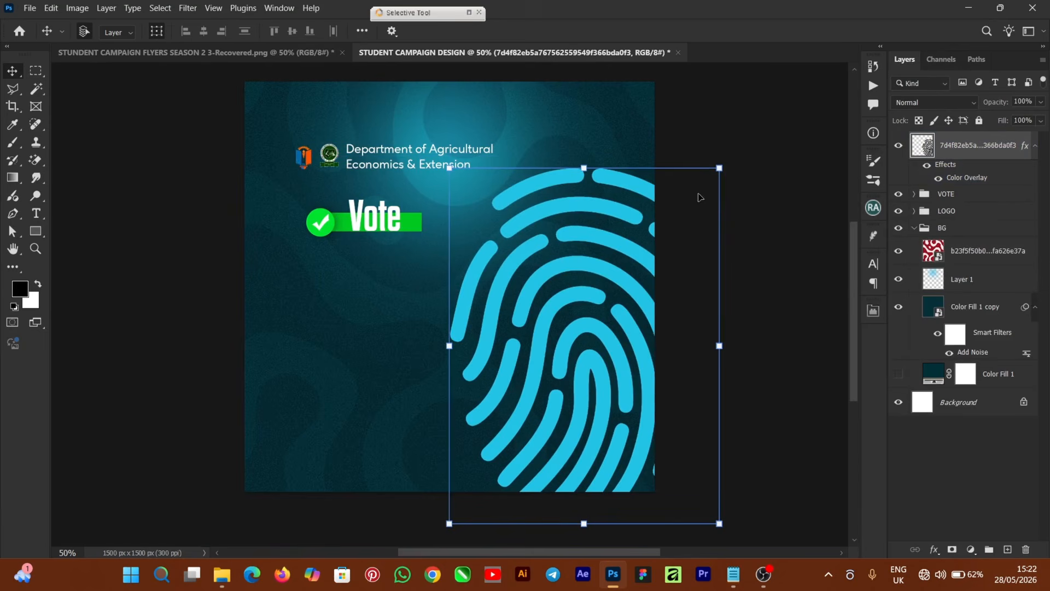
drag(723, 174, 674, 227)
drag(596, 327, 621, 257)
click(667, 31)
Restack the texture layer, then collapse and lock the BG group.
drag(933, 251, 918, 267)
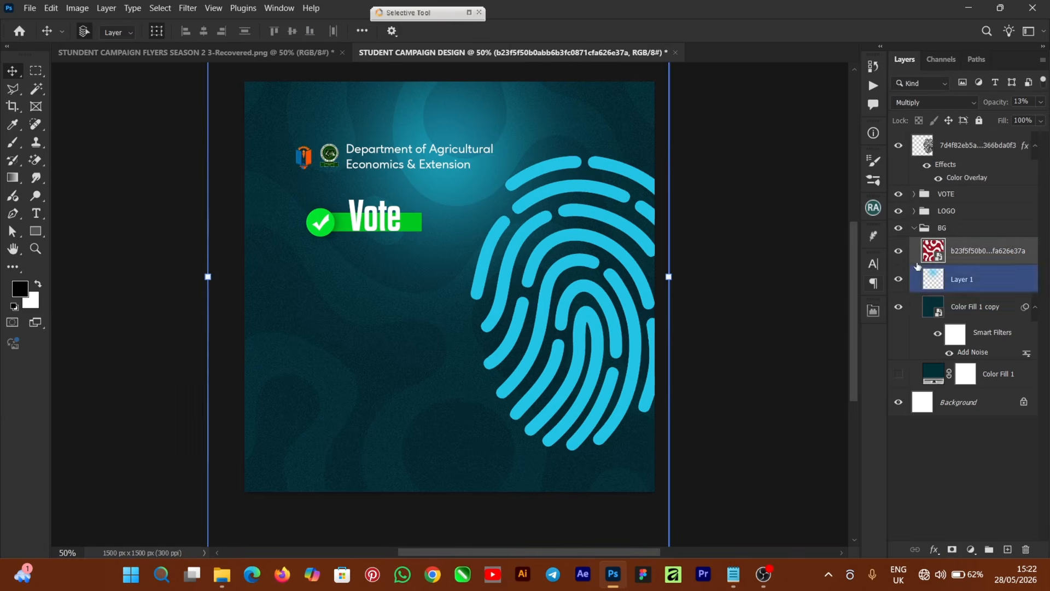
click(943, 227)
click(913, 228)
key(ctrl+slash)
click(569, 312)
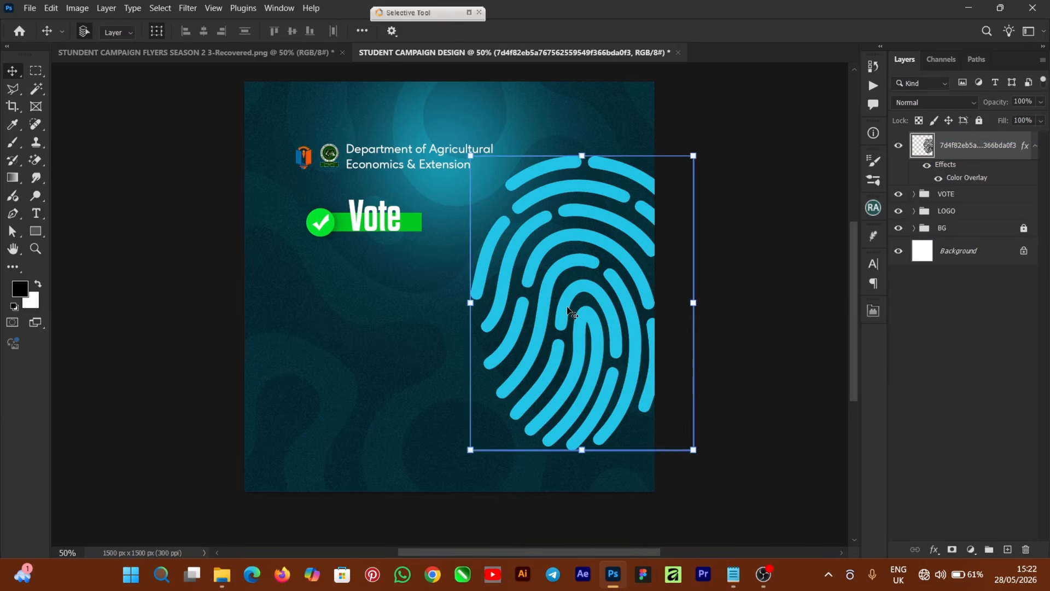
click(223, 573)
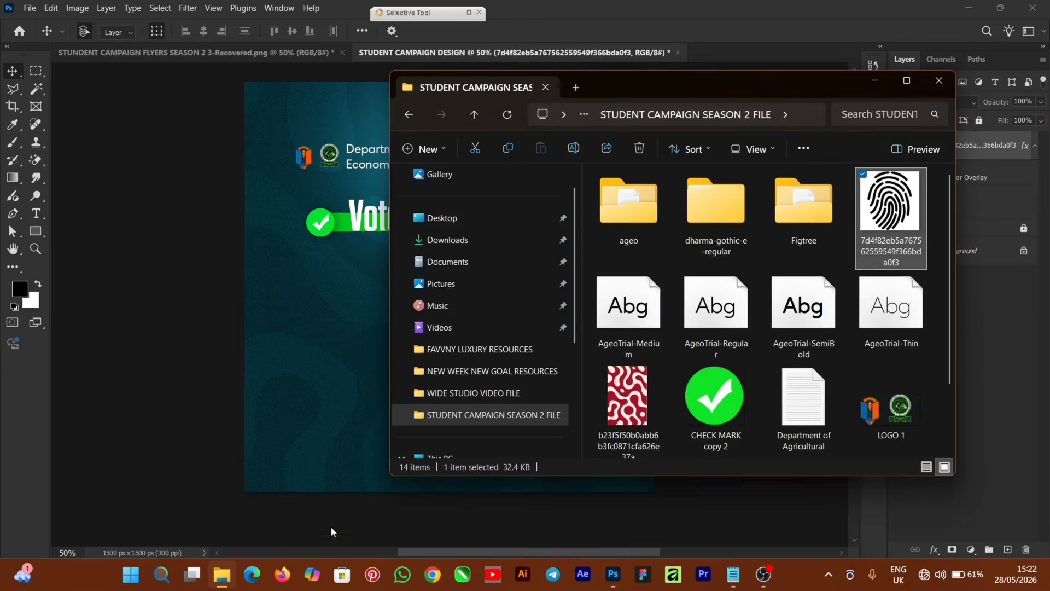
Place the STUDENTS IMAGE 2 portrait on the flyer's right side.
scroll(806, 395, down, 2)
drag(716, 402, 335, 432)
drag(462, 220, 587, 254)
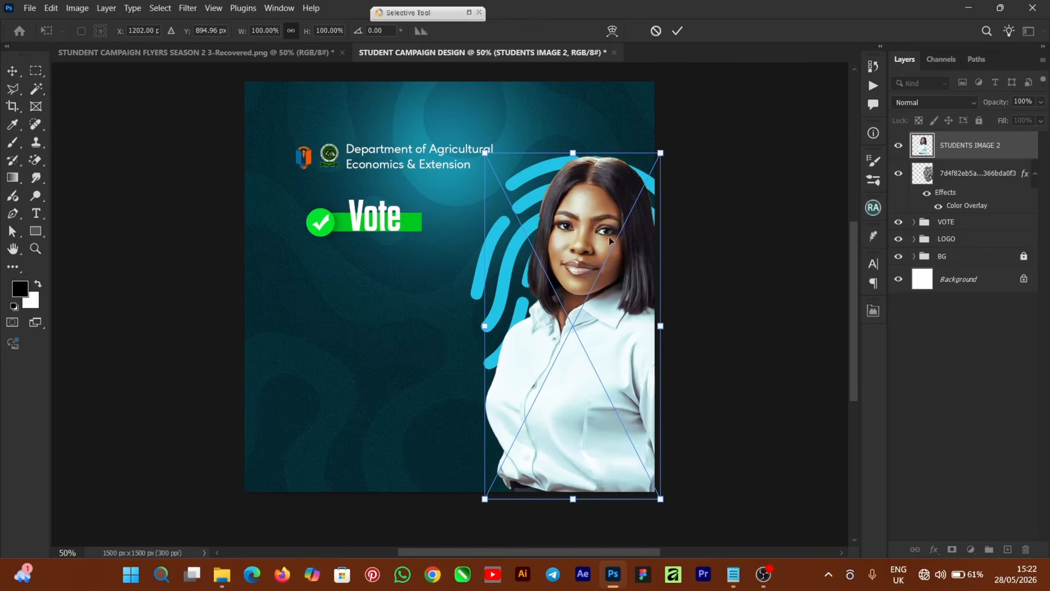
click(679, 31)
drag(595, 206, 589, 195)
Enlarge the portrait to 106.08% and deselect it.
key(ctrl+t)
drag(480, 489, 468, 509)
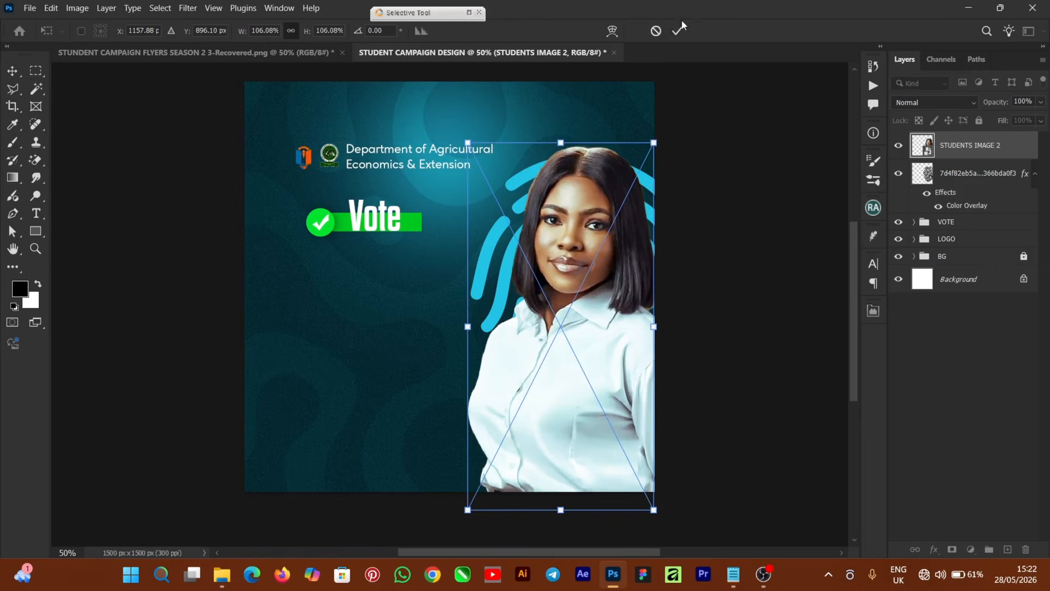
click(679, 30)
click(754, 348)
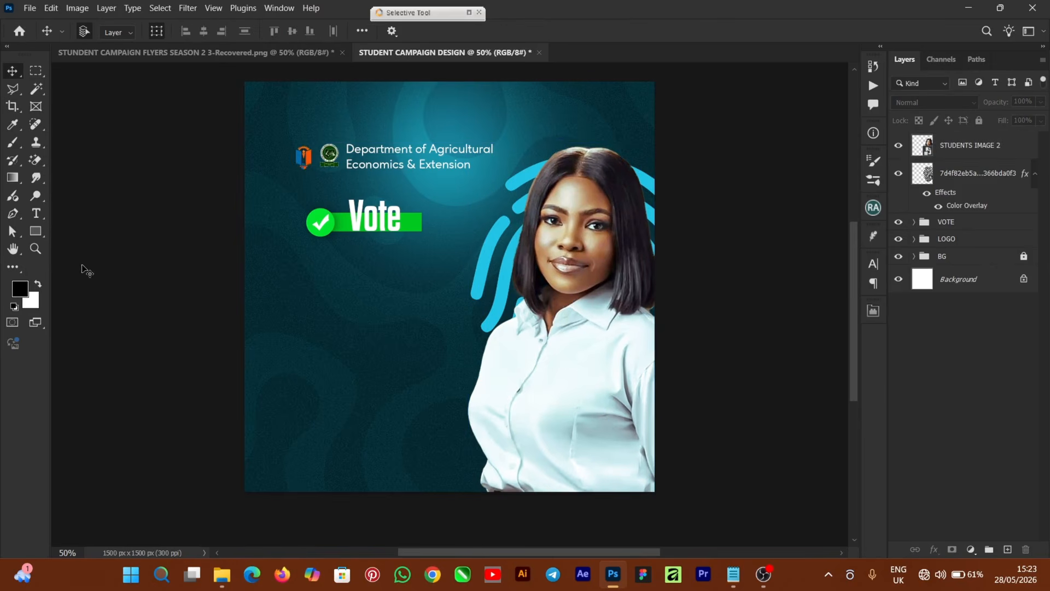
click(37, 214)
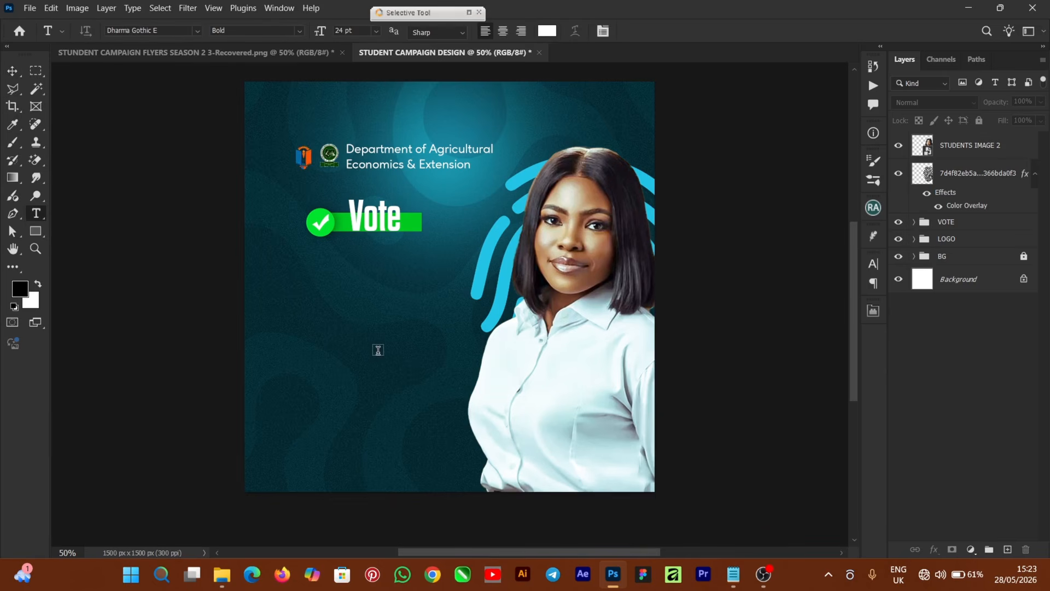
Type the candidate's first name below the Vote bar in Ageo Trial Bold.
click(385, 330)
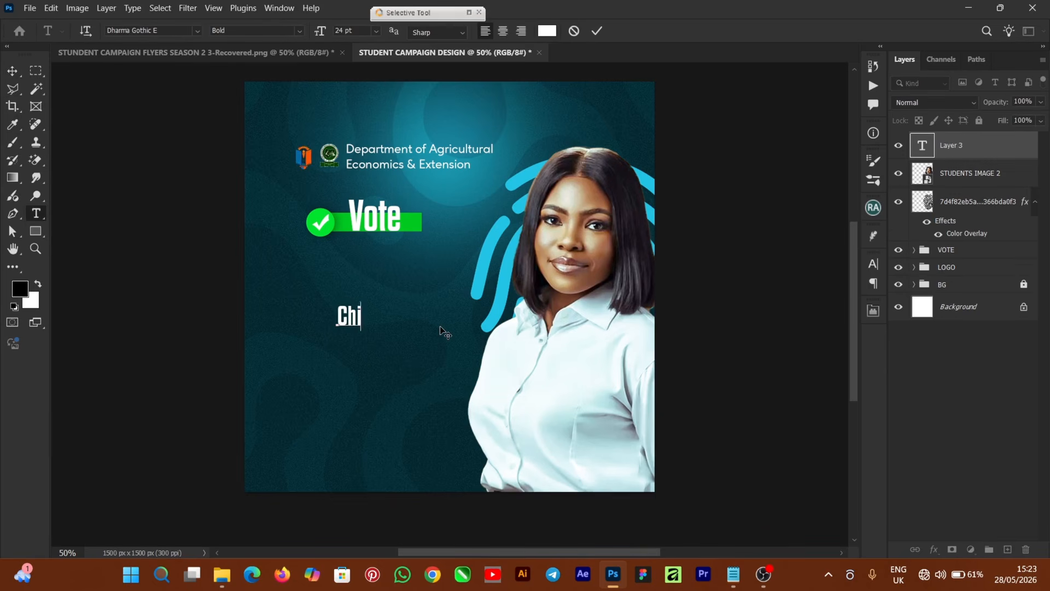
click(597, 31)
key(v)
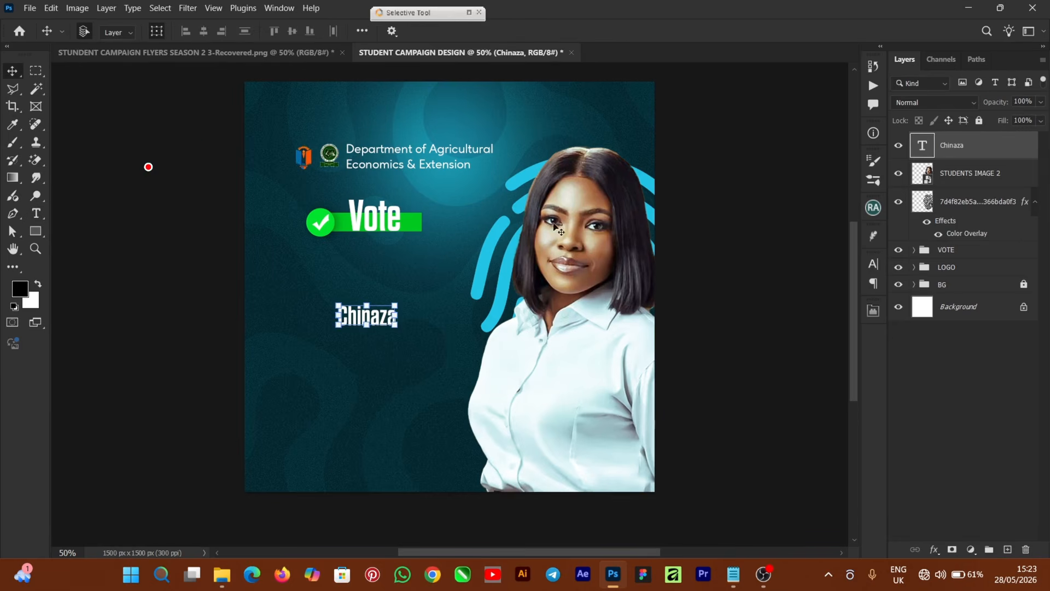
click(874, 265)
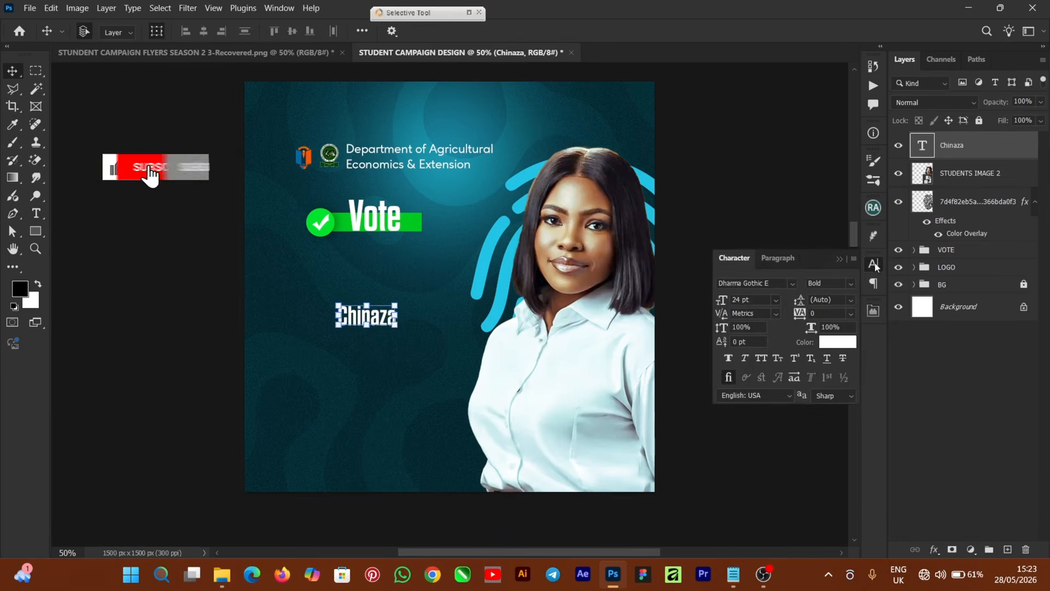
click(793, 283)
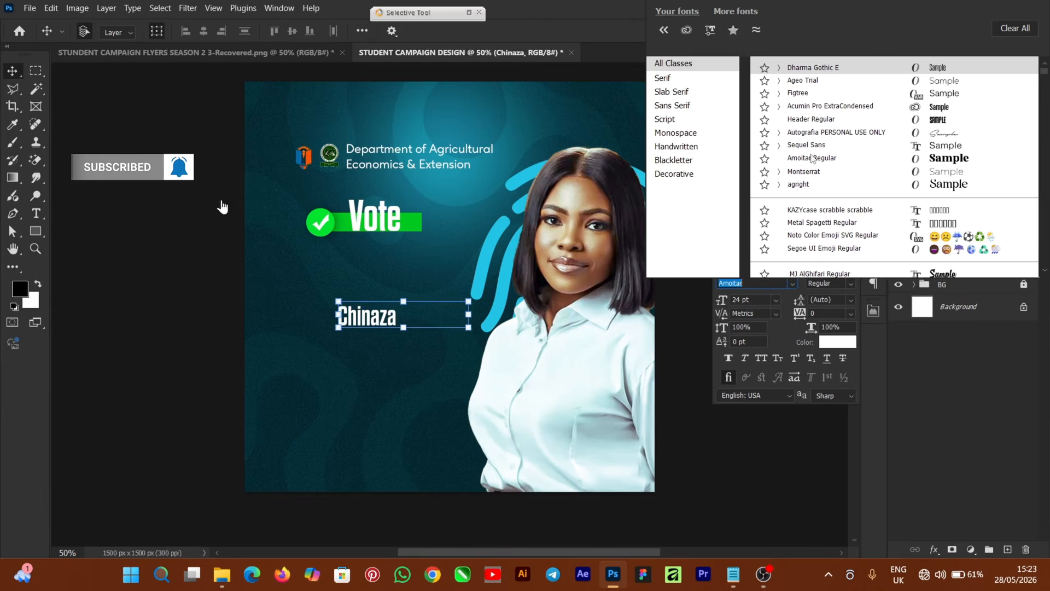
click(806, 82)
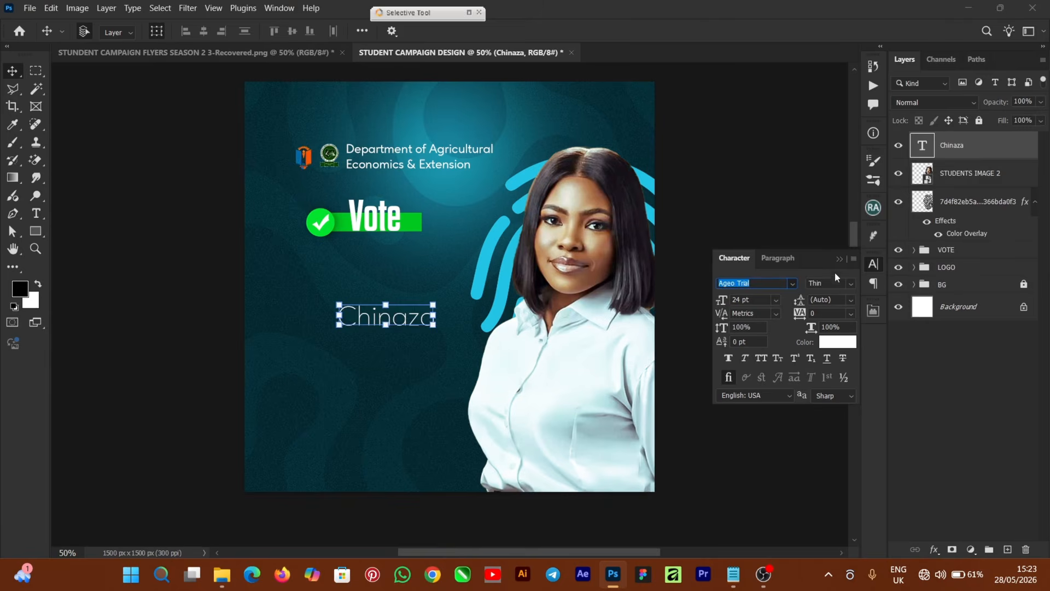
click(847, 284)
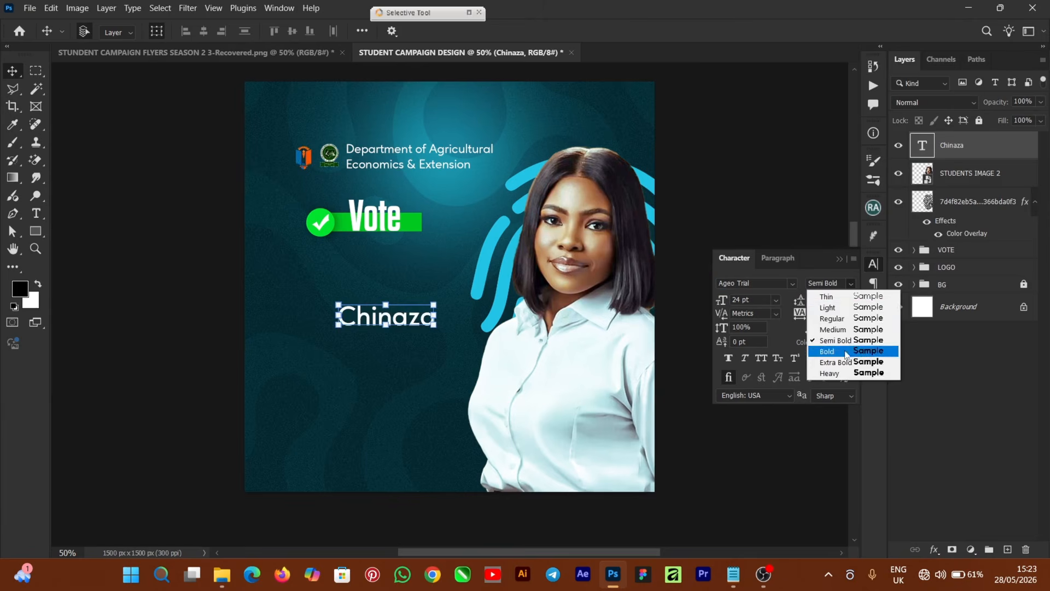
click(824, 352)
Scale the name to 37.09 pt under Vote and duplicate it just below.
drag(339, 305, 282, 284)
drag(440, 278, 449, 275)
drag(377, 307, 388, 269)
drag(462, 251, 446, 256)
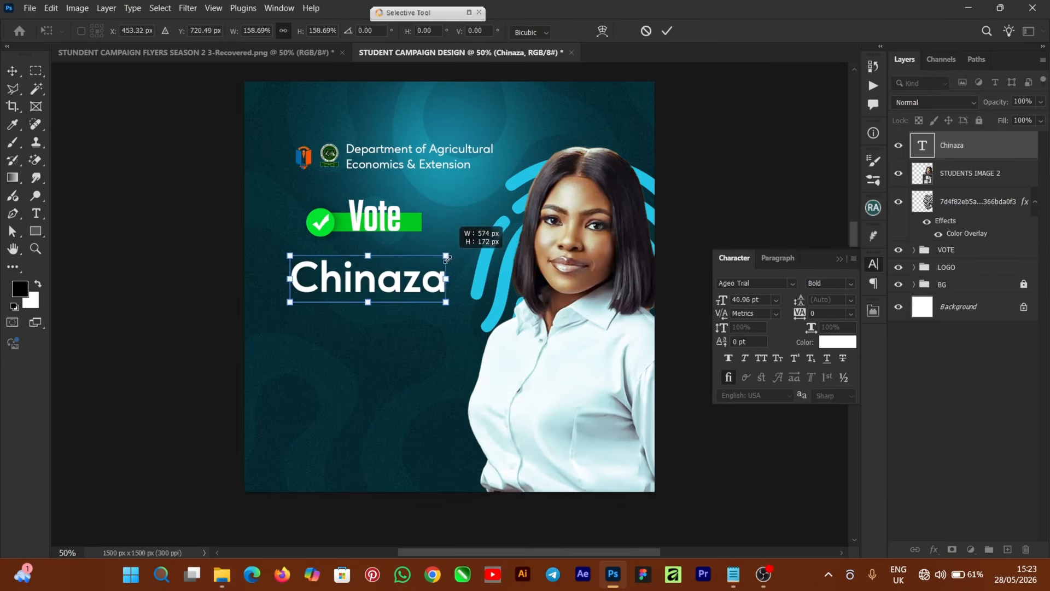
drag(348, 285, 347, 281)
click(667, 31)
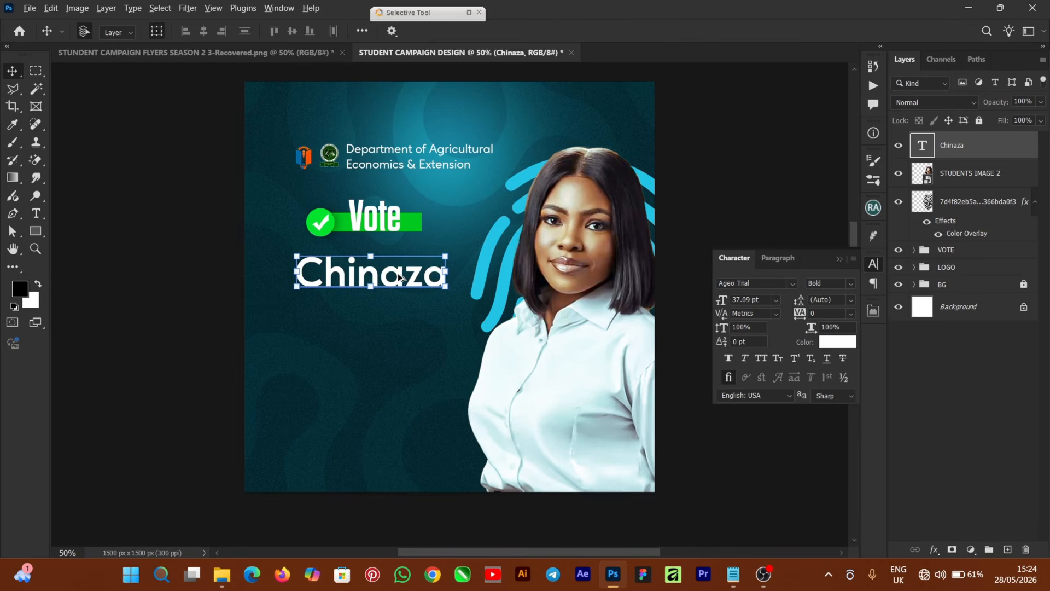
drag(400, 277, 402, 313)
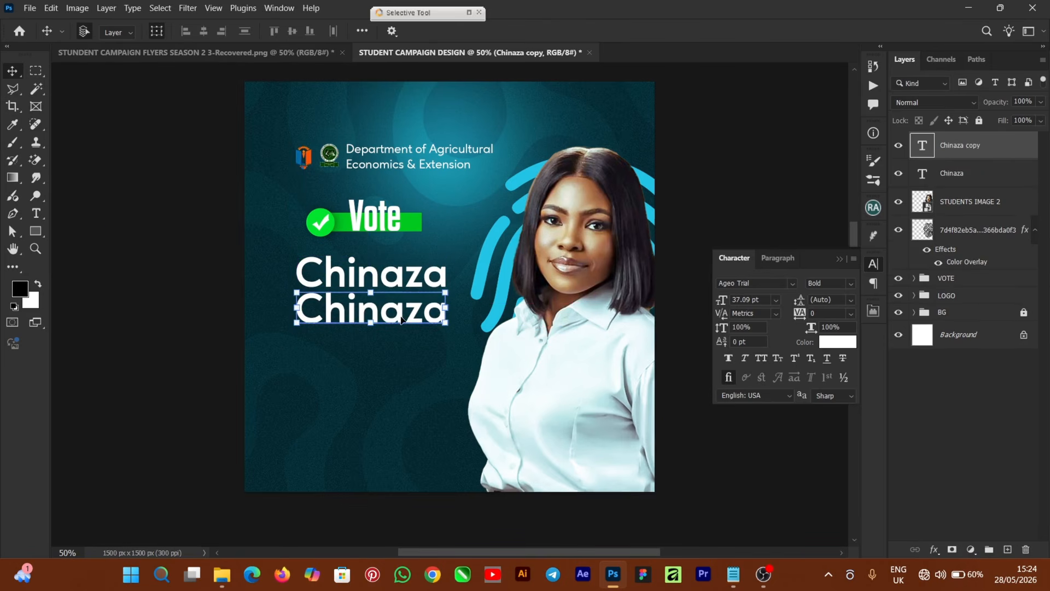
Retype the lower name line as the candidate's surname and nudge it slightly right.
double_click(401, 313)
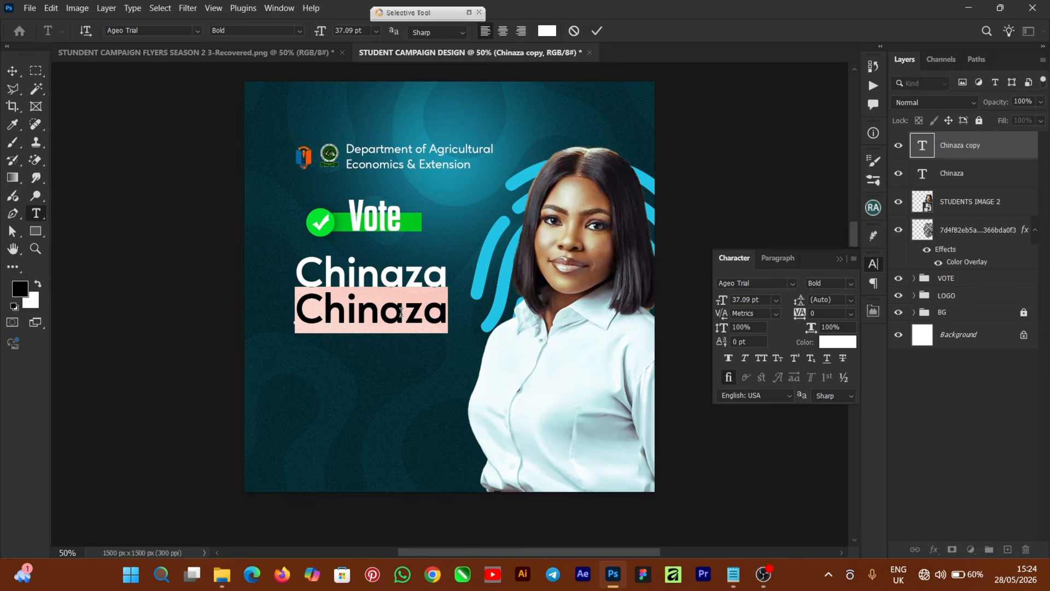
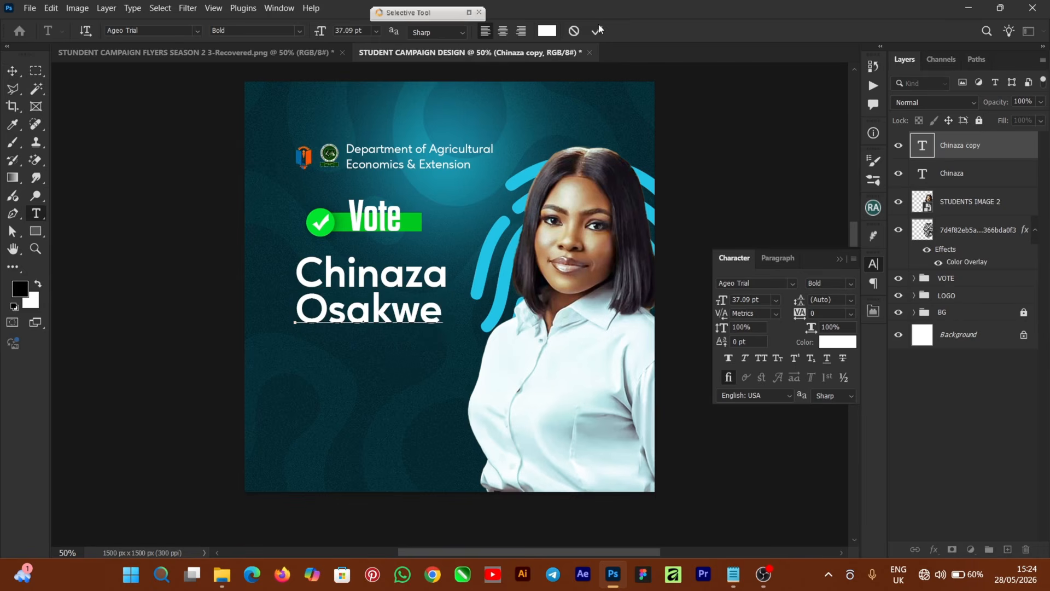
key(ctrl+Return)
key(v)
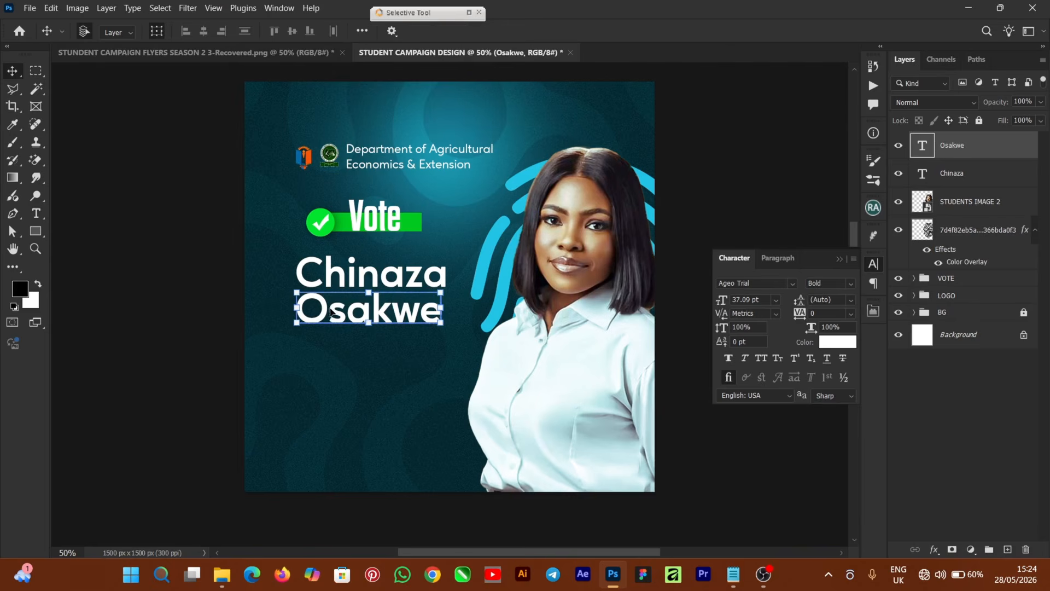
drag(326, 313, 328, 313)
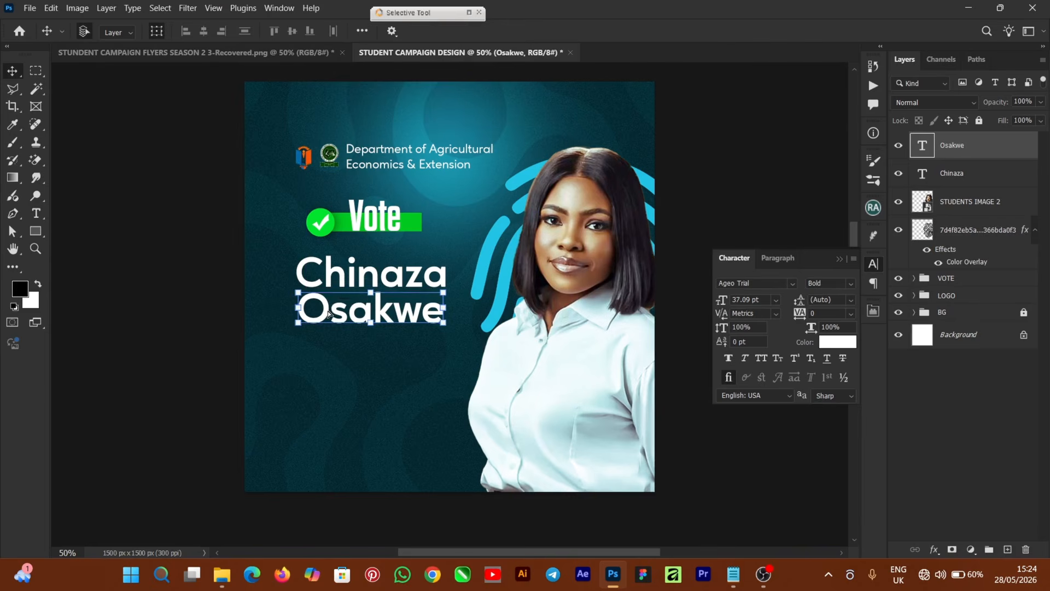
Left-align both name lines and group them as STUDENT NAME.
shift+click(335, 275)
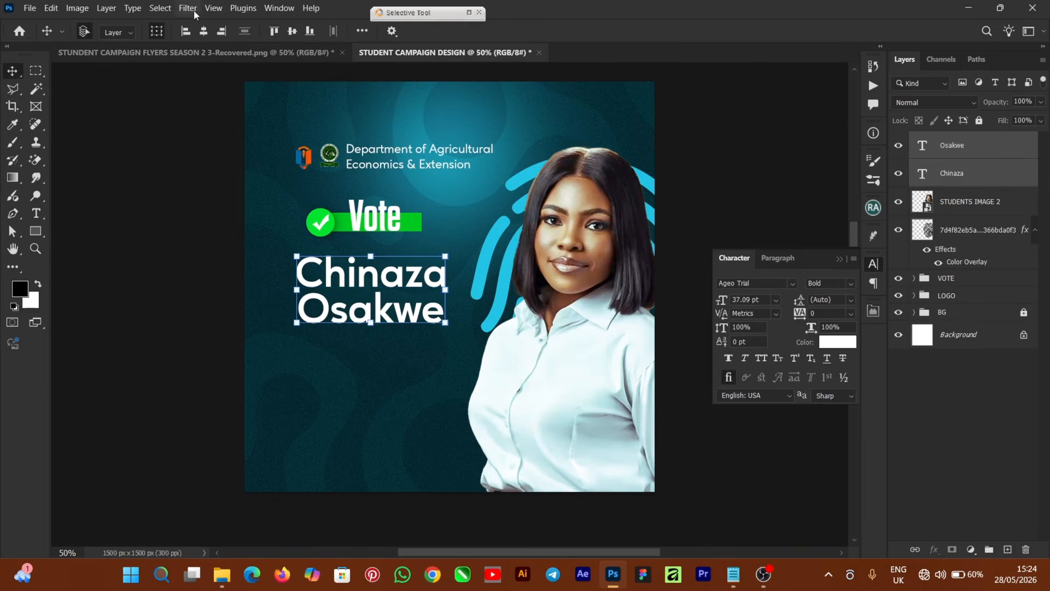
click(186, 32)
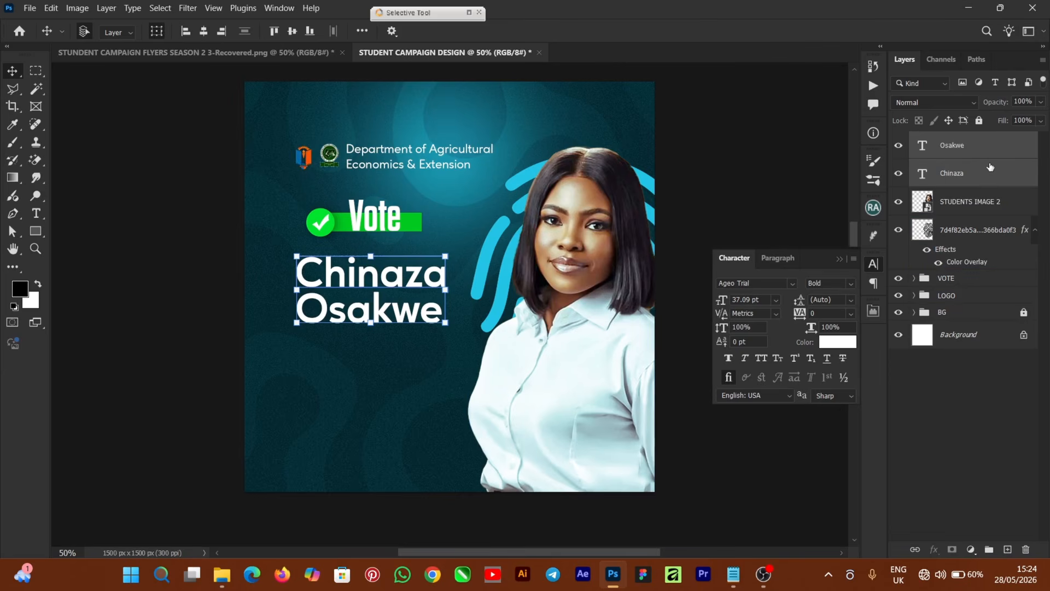
key(ctrl+g)
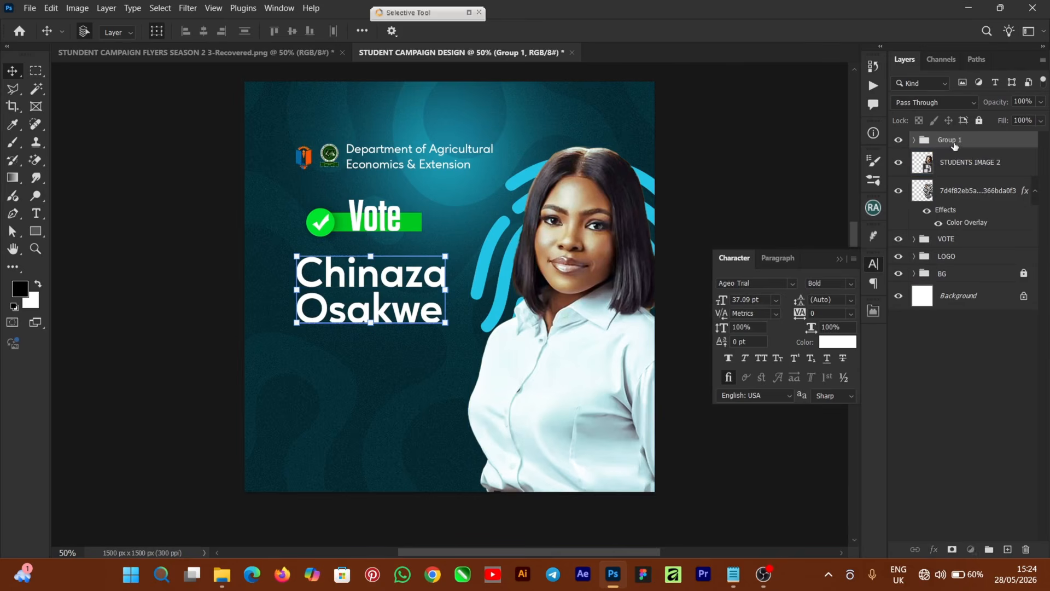
double_click(955, 141)
text(STUDENT NAME)
key(Return)
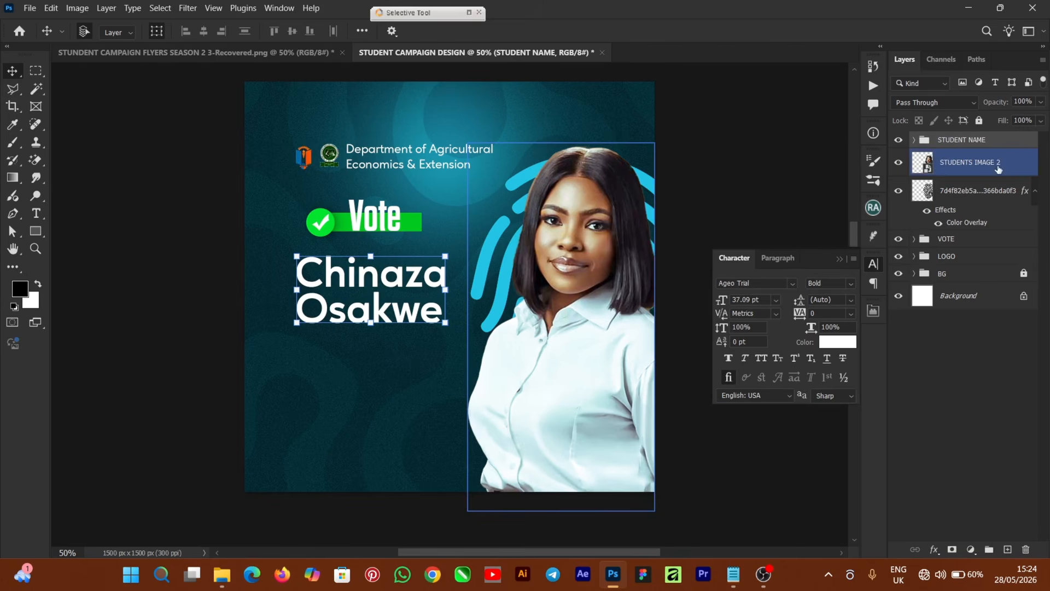
Left-align the STUDENT NAME group with the VOTE and LOGO groups, then deselect.
ctrl+click(985, 239)
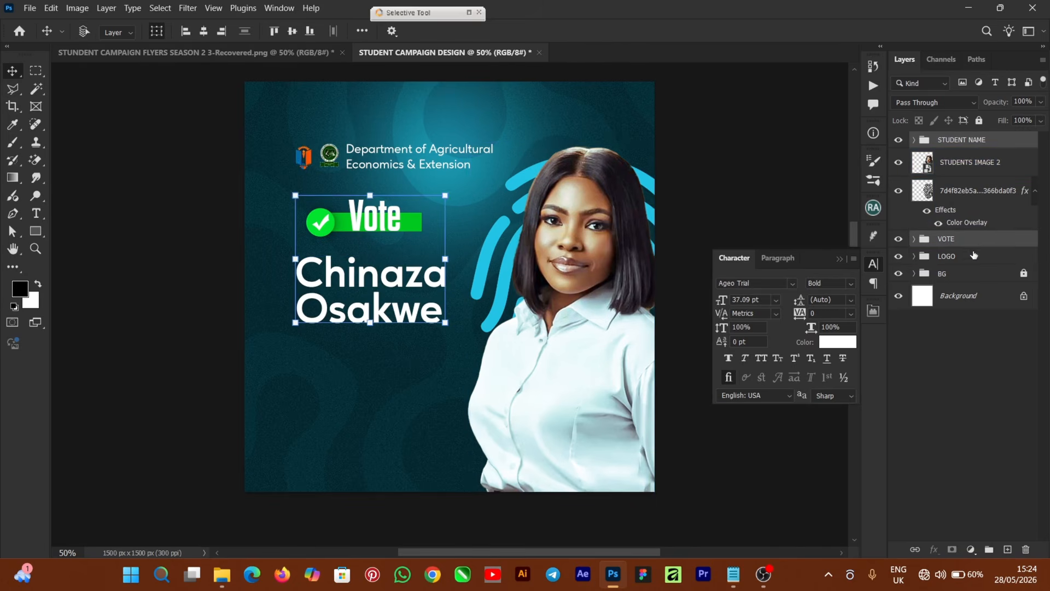
ctrl+click(973, 257)
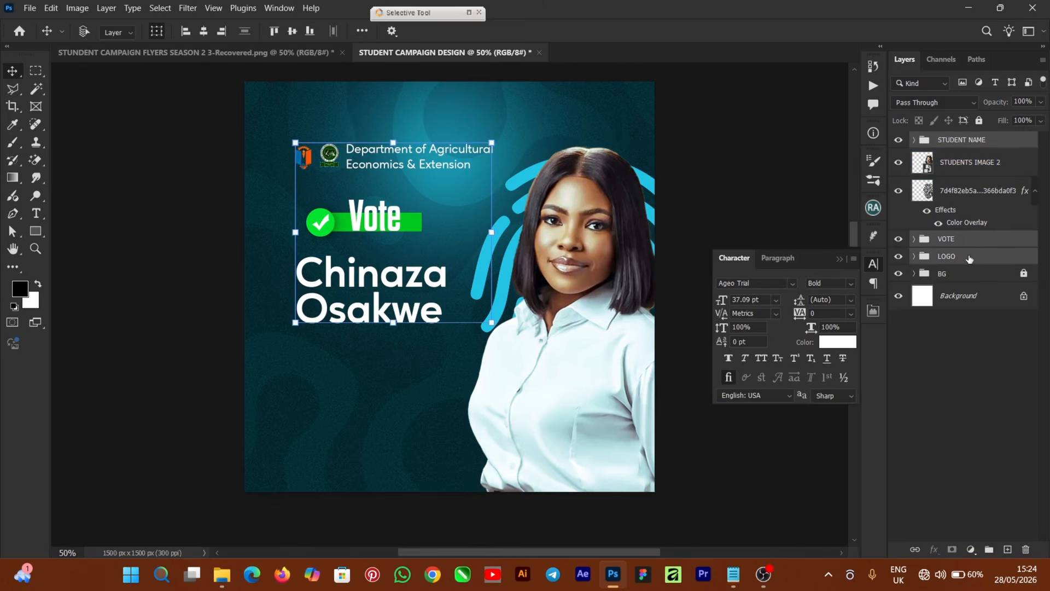
click(183, 34)
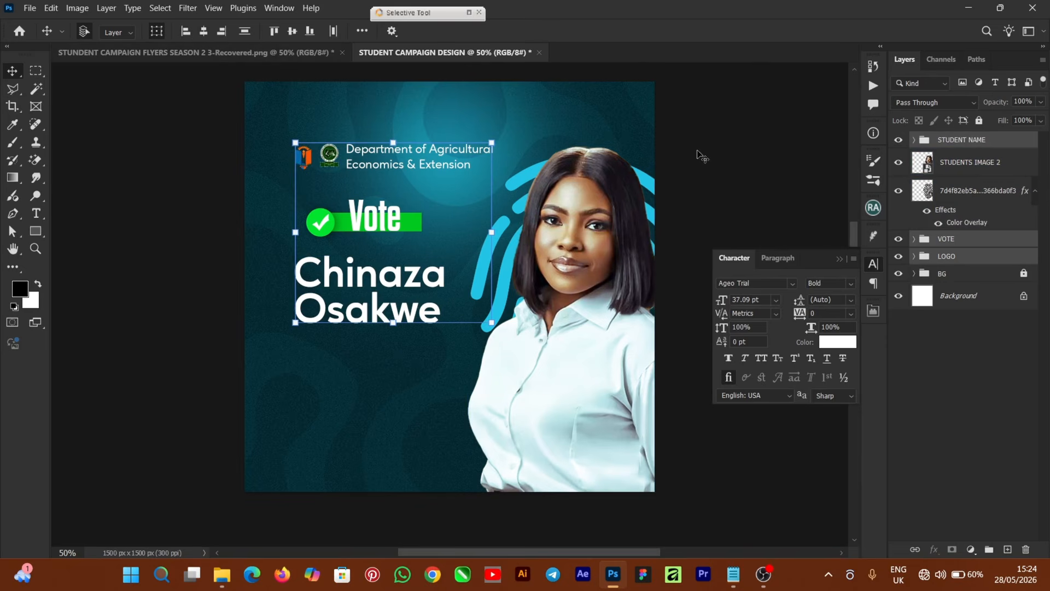
click(782, 219)
click(838, 260)
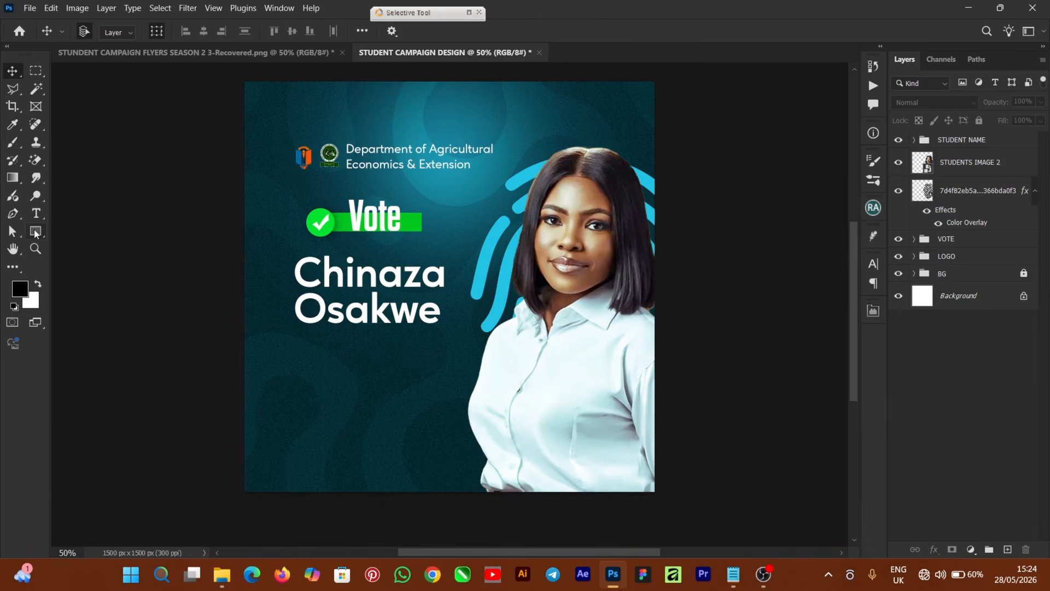
Draw a no-fill rectangle with a 3 px white stroke, about 492 × 168 px, below the name.
click(35, 232)
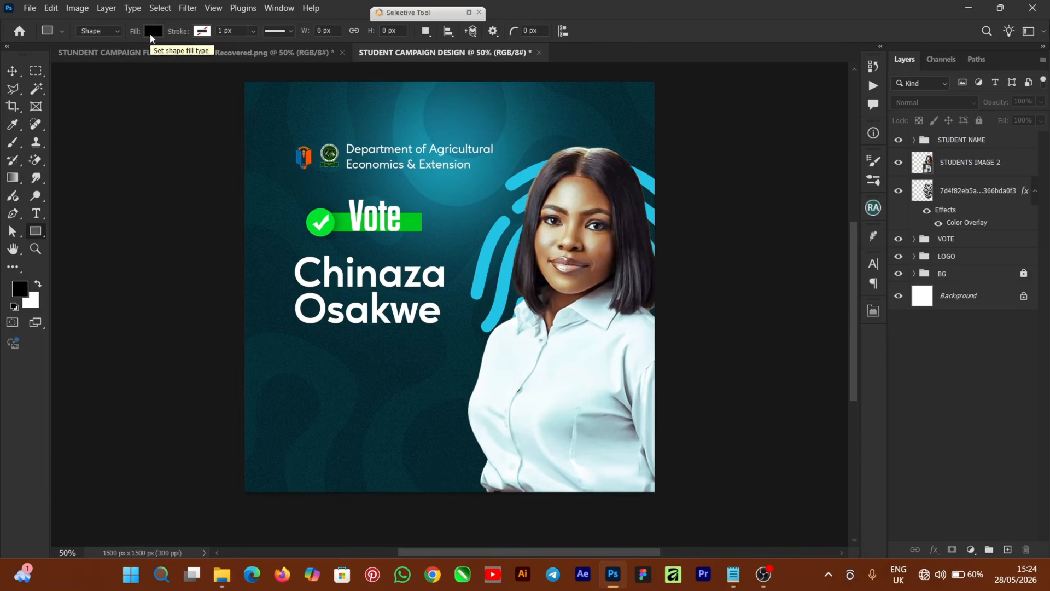
click(153, 31)
click(73, 58)
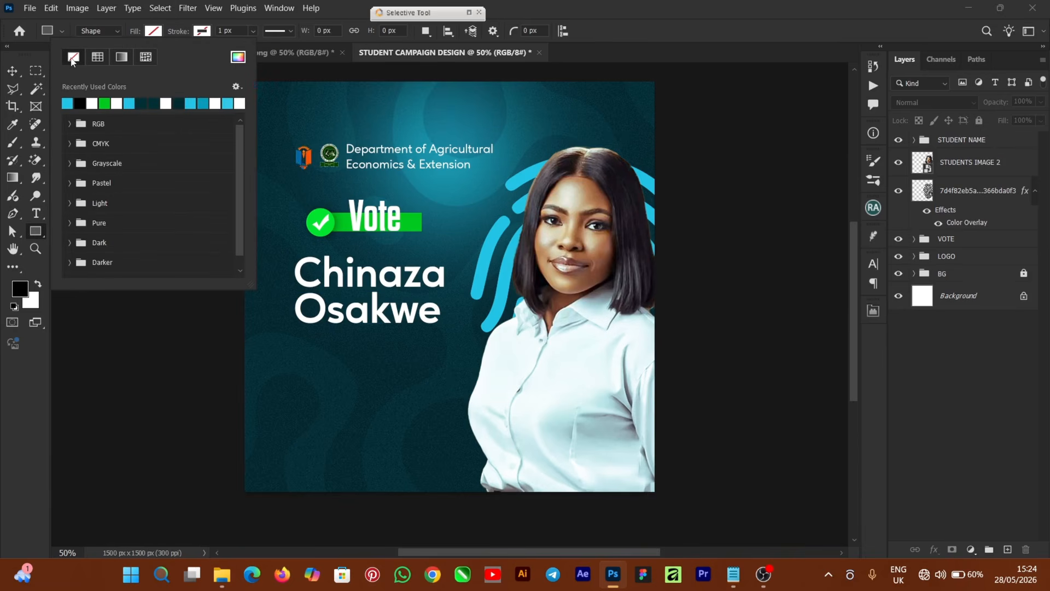
click(203, 31)
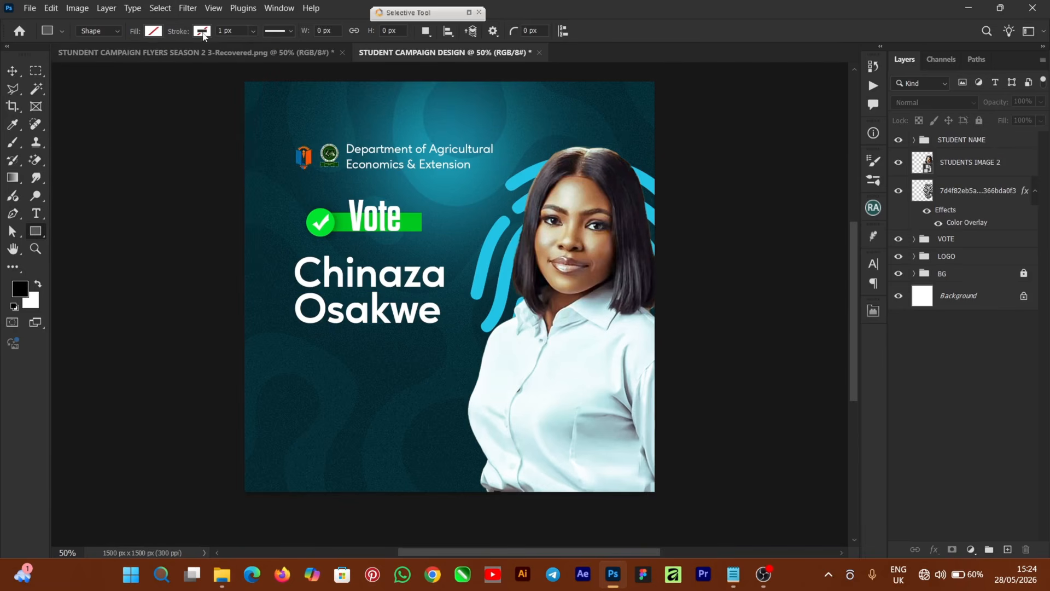
click(202, 32)
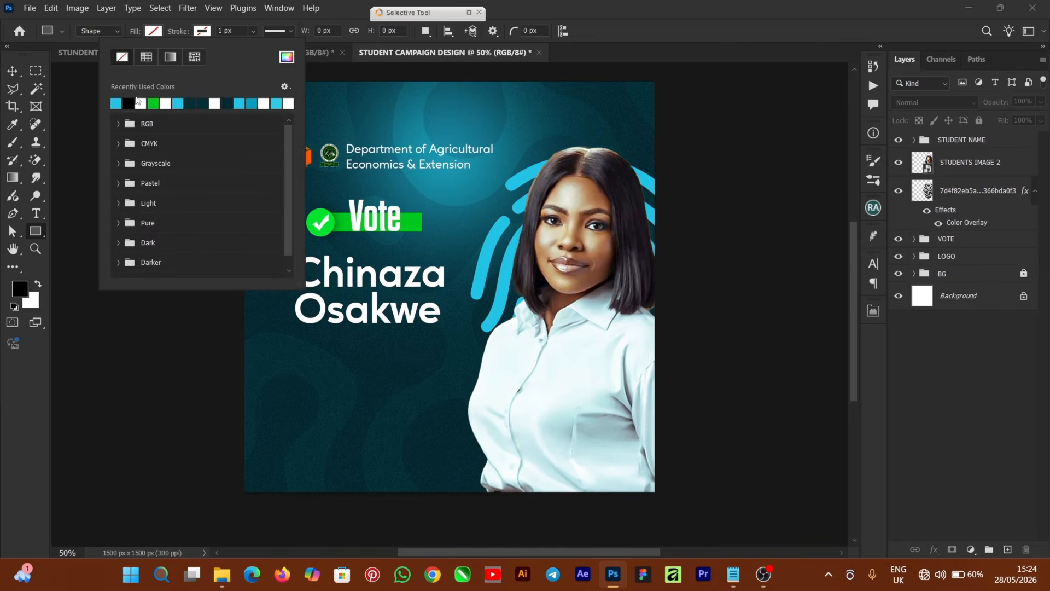
click(142, 102)
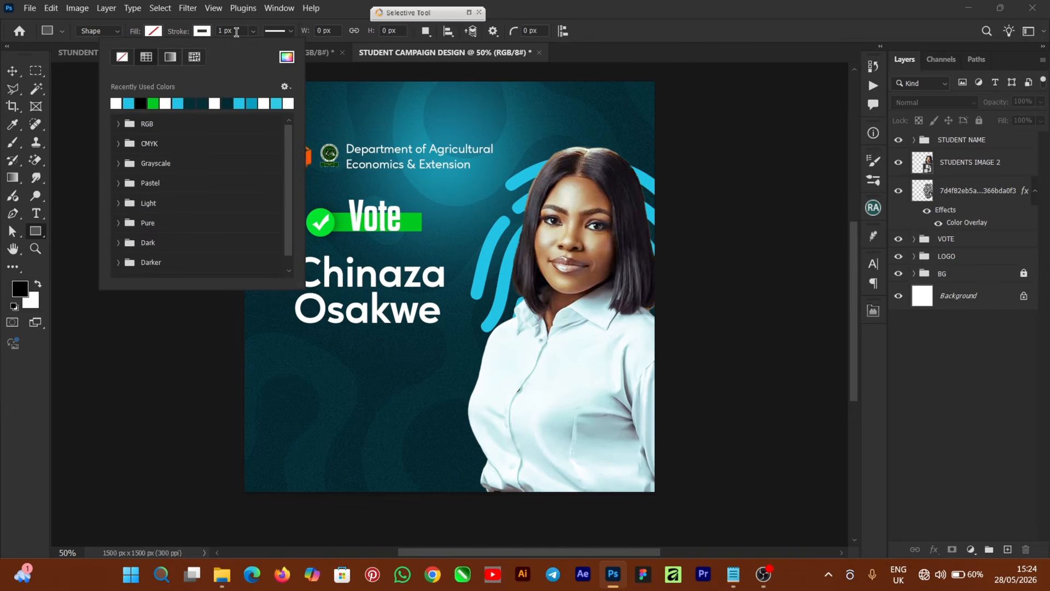
click(204, 32)
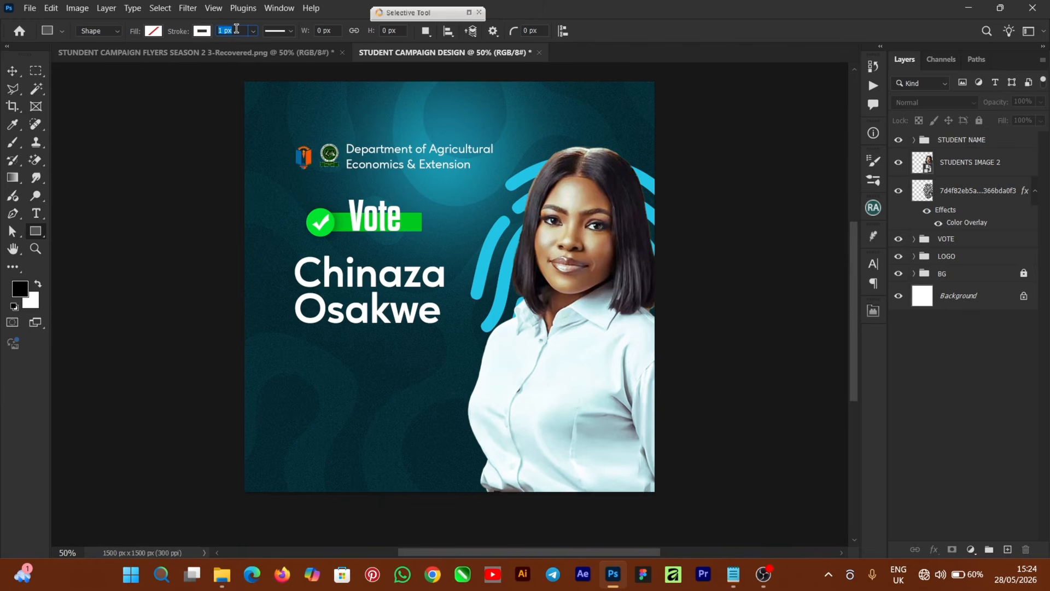
text(3)
drag(297, 347, 431, 392)
drag(430, 393, 432, 393)
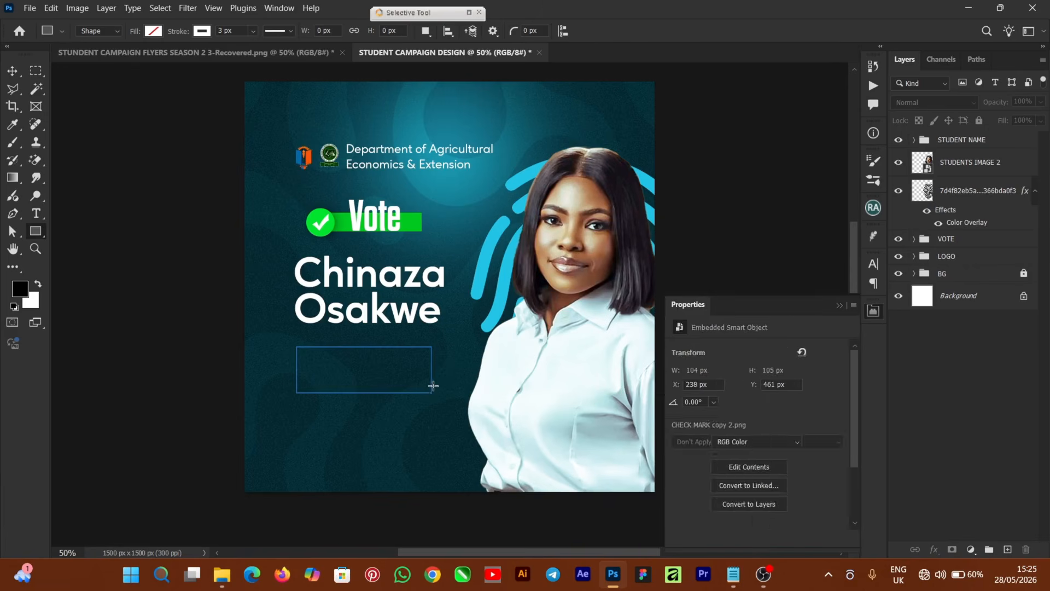
key(ctrl+plus)
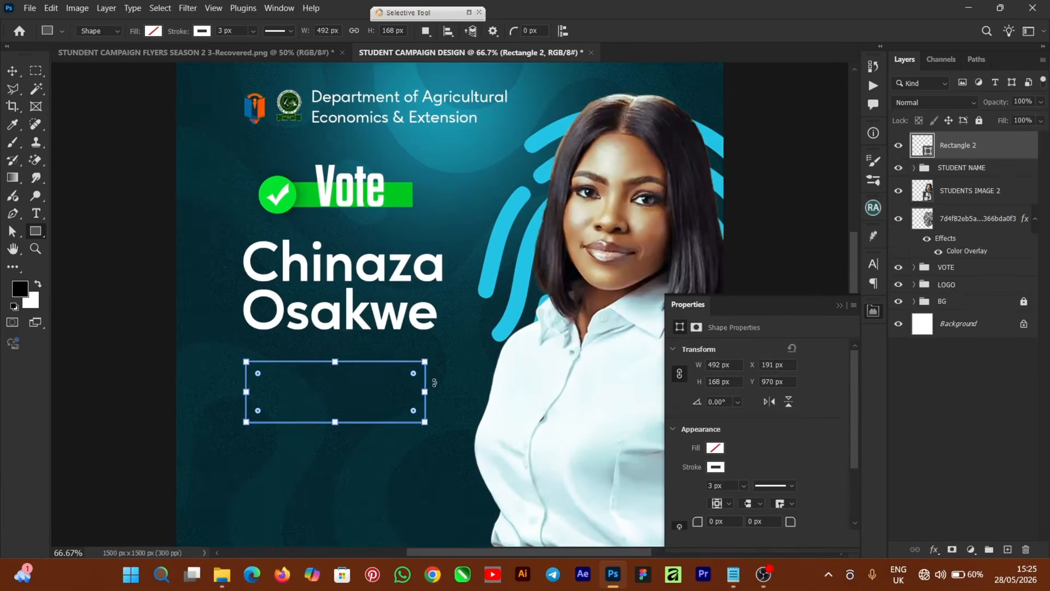
Type the two-line title SECRETARY GENERAL below the outlined box.
click(12, 71)
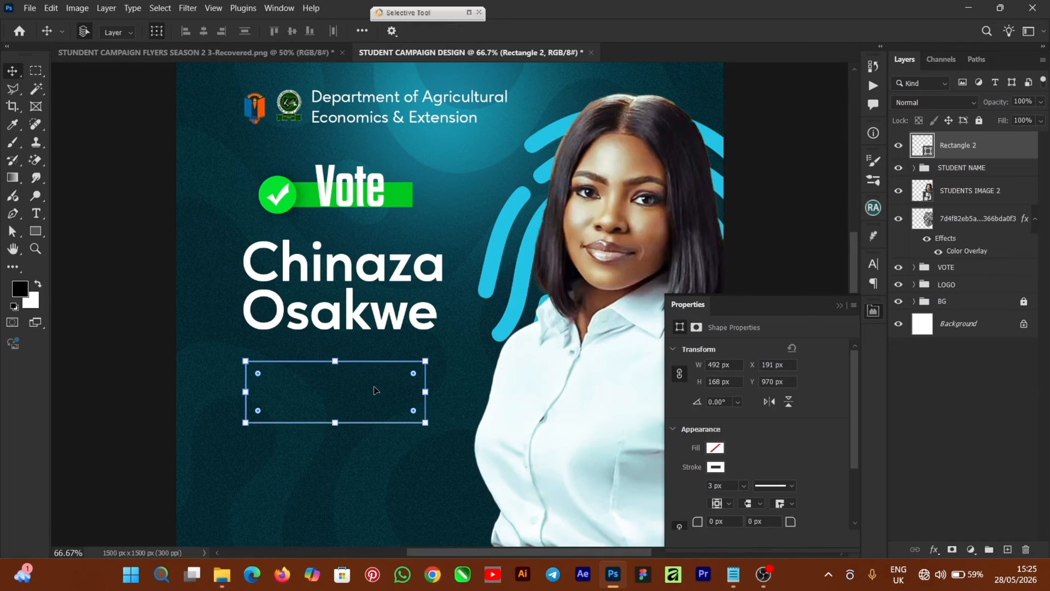
key(t)
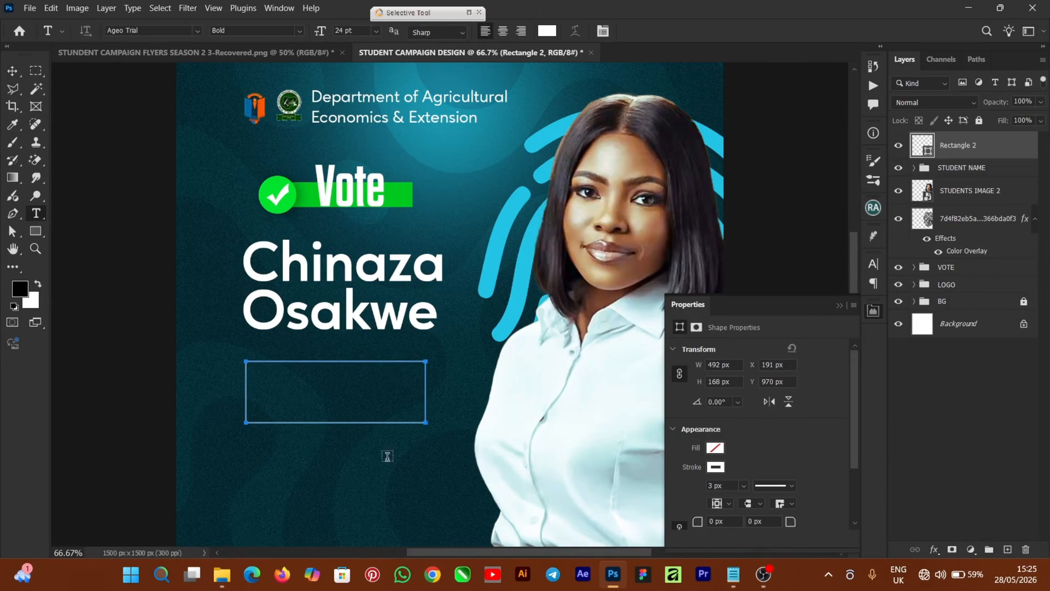
click(414, 494)
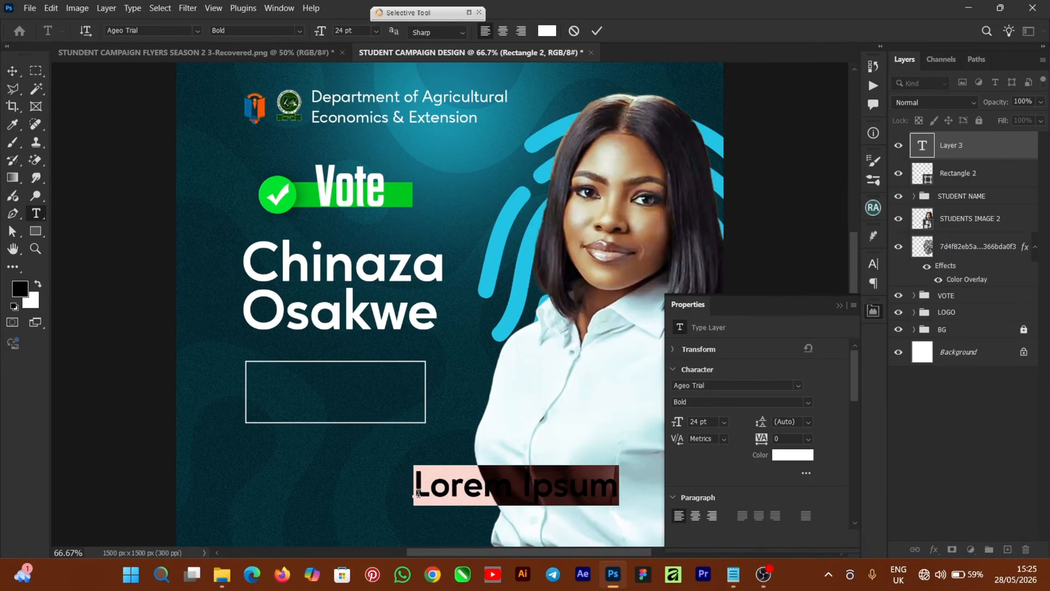
text(SECRETARY)
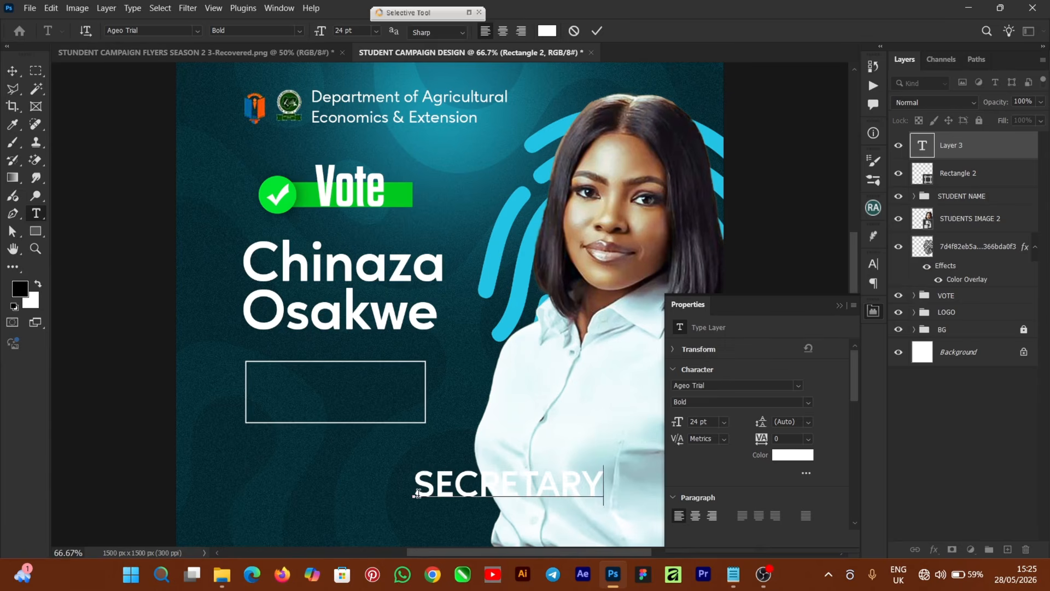
key(Return)
text(GENERAL)
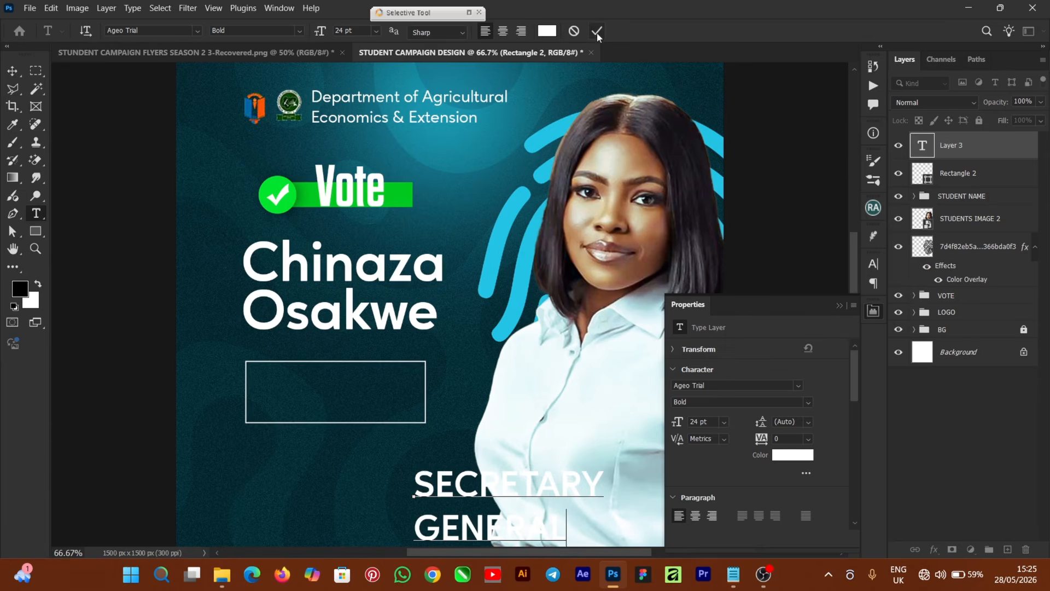
click(597, 30)
Move the title into the outlined box and scale it down to about 53%.
key(v)
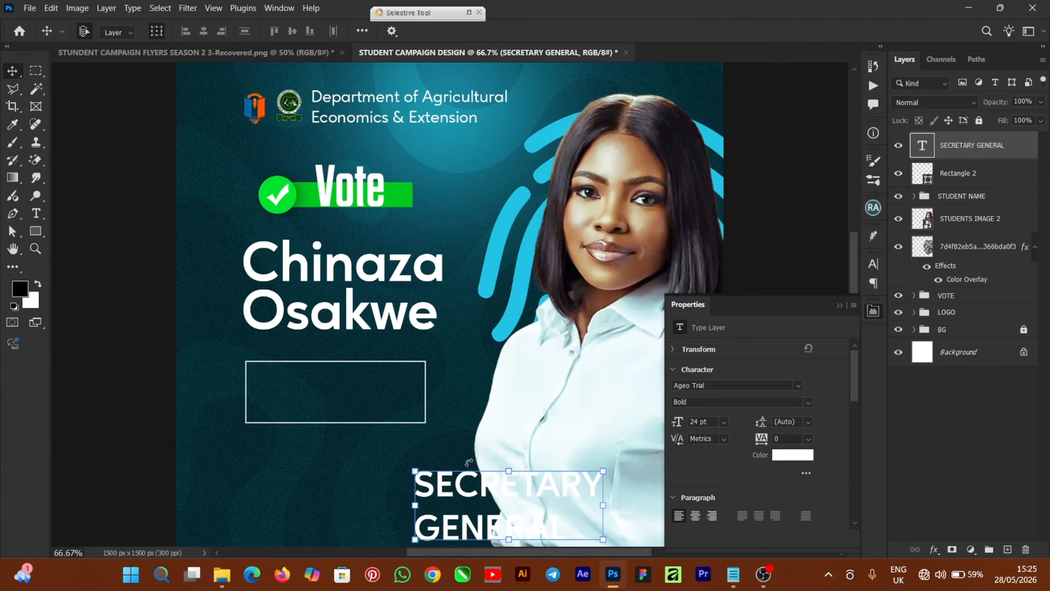
drag(487, 491, 353, 407)
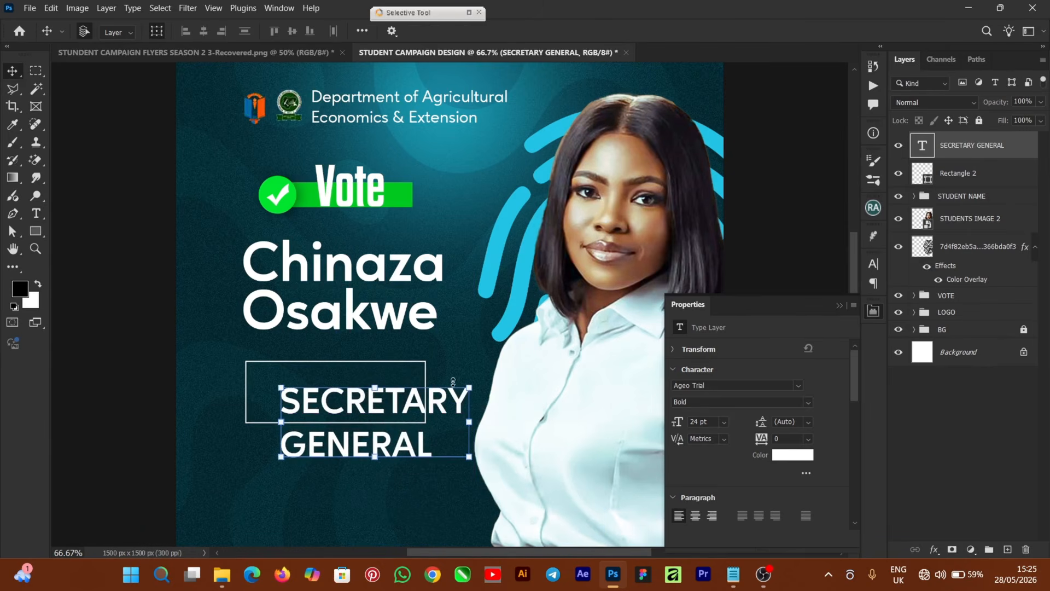
drag(469, 386, 374, 385)
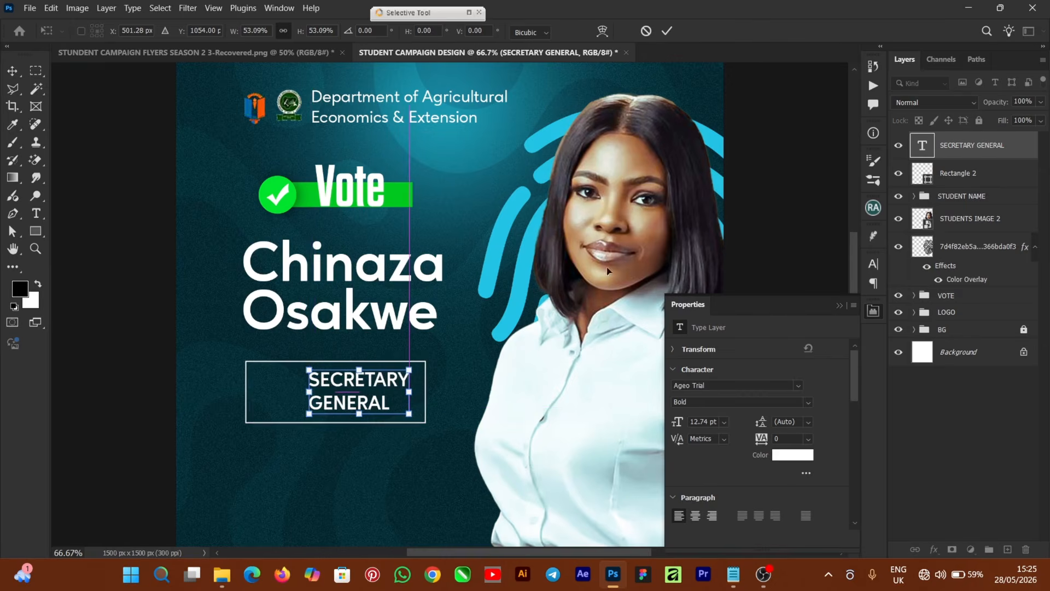
key(Return)
key(ctrl+plus)
click(873, 263)
Set the title's leading to 12 pt, keeping Sharp anti-aliasing.
click(847, 304)
click(853, 389)
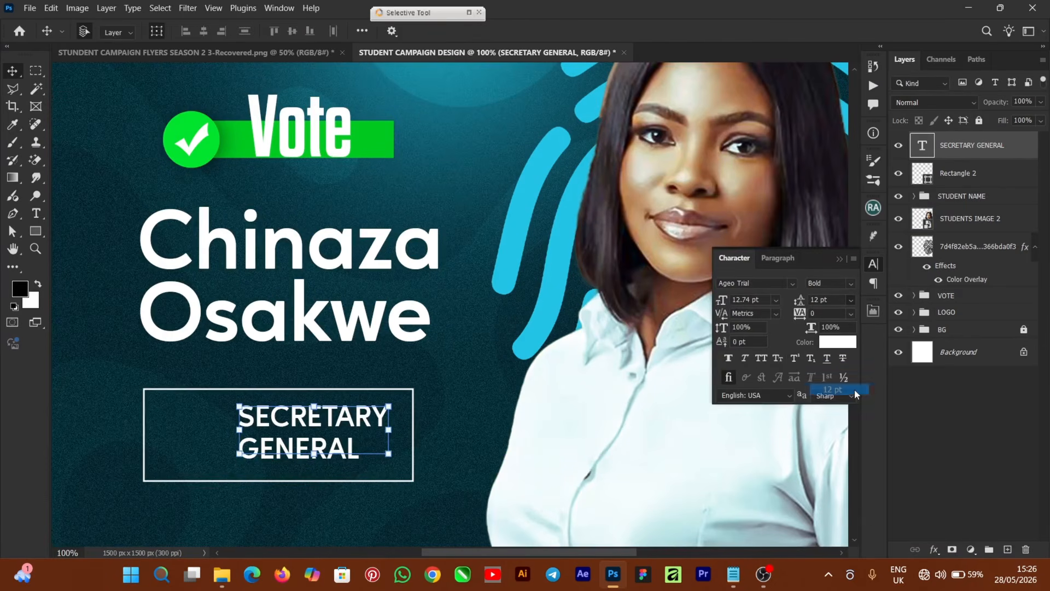
click(853, 393)
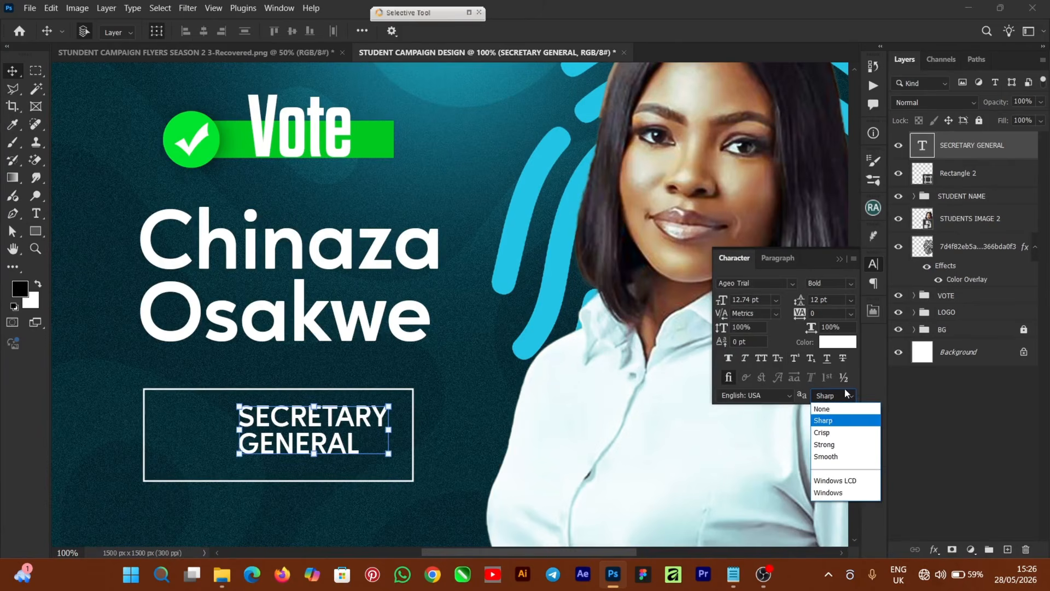
click(835, 268)
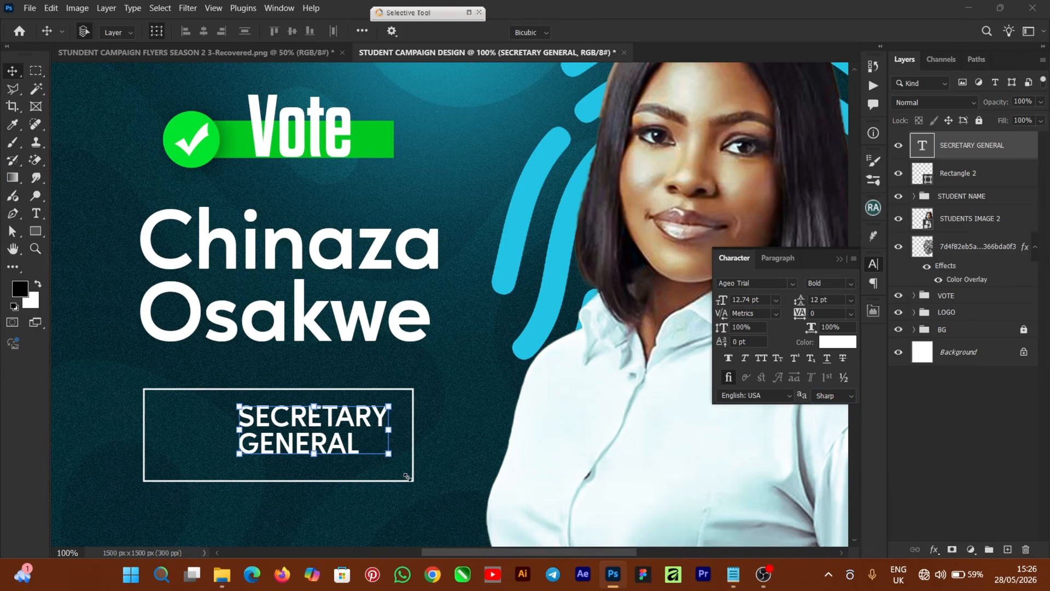
Scale the title up to 13.87 pt with 13.07 pt leading inside the box.
drag(406, 473, 395, 475)
click(669, 35)
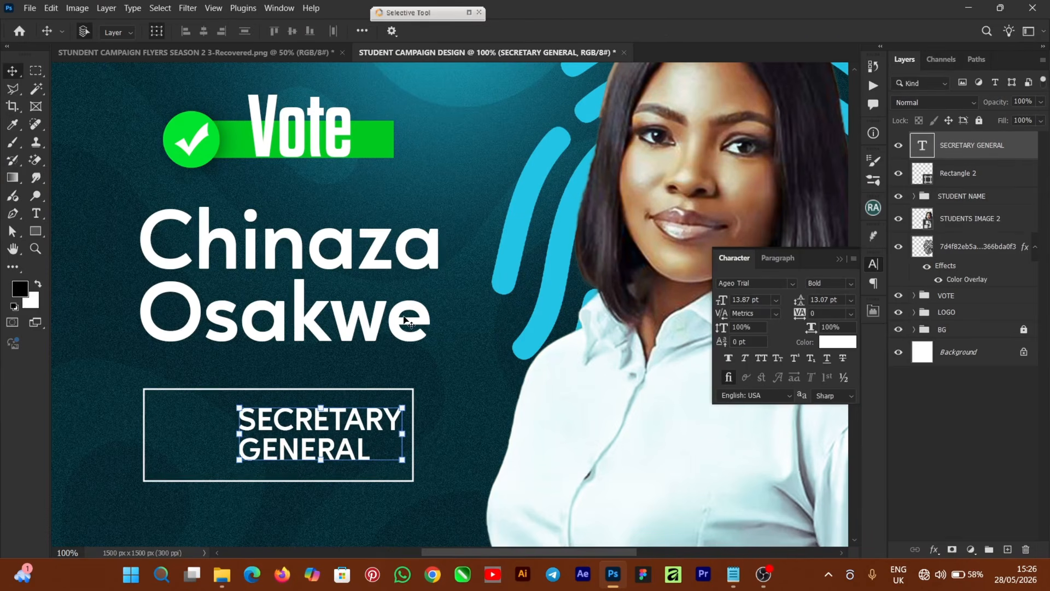
shift+click(979, 173)
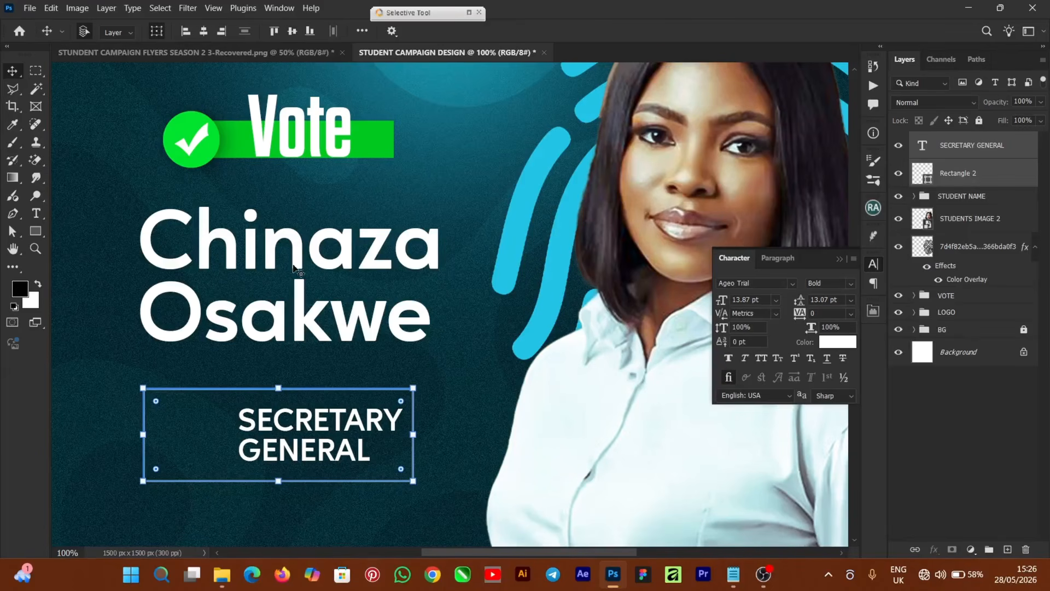
key(ctrl+minus)
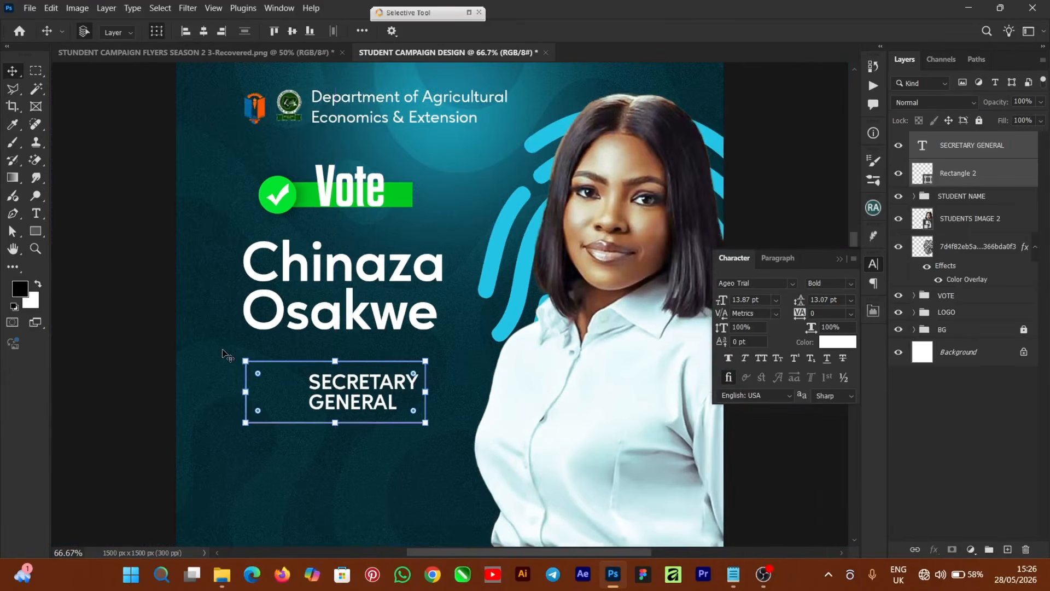
click(110, 301)
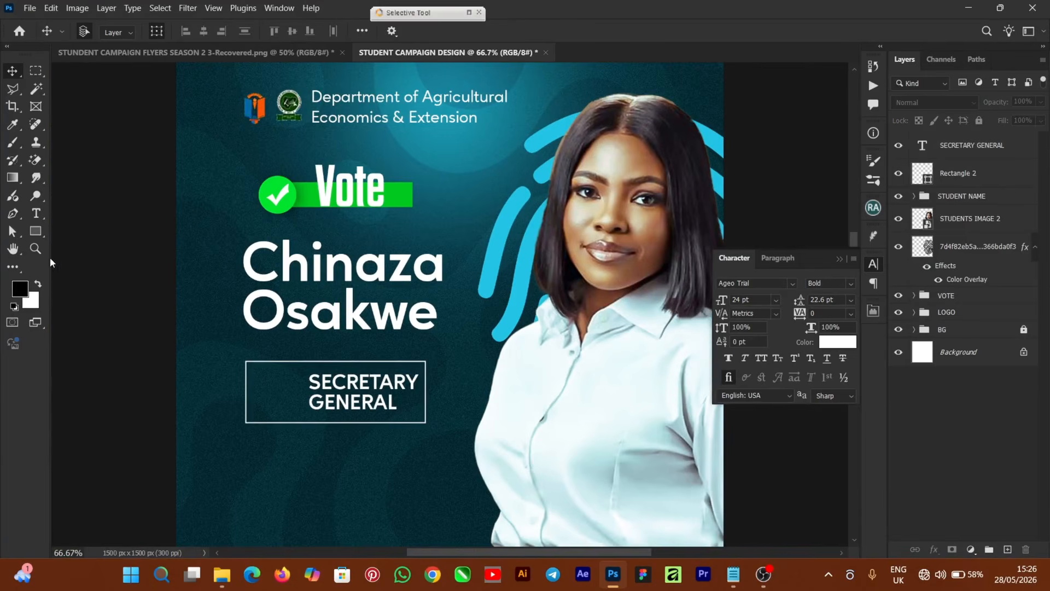
Draw a green-filled 91 × 113 px square with no outline at the box's left.
click(36, 232)
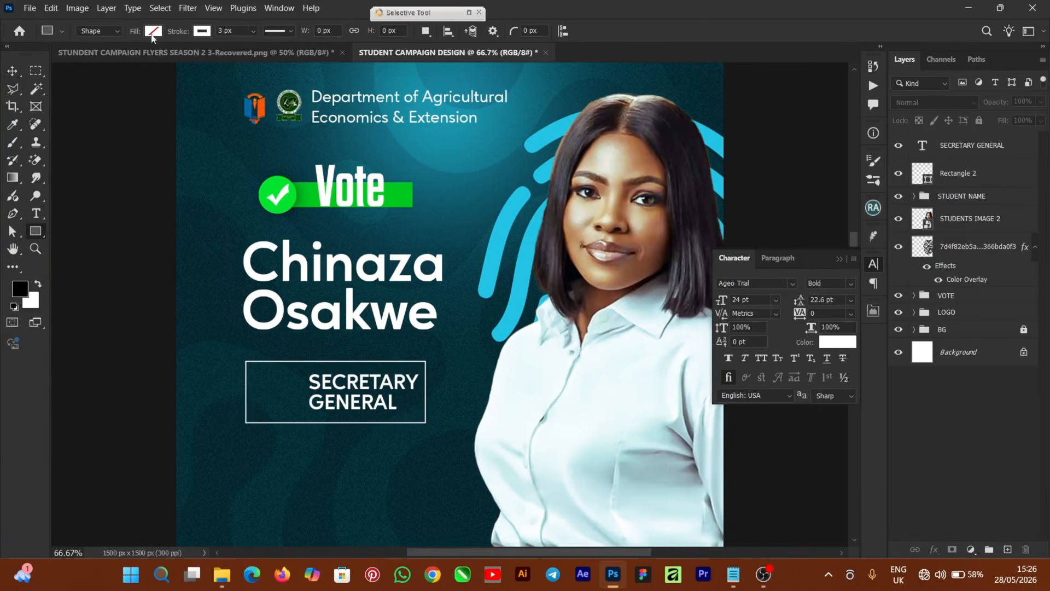
click(153, 32)
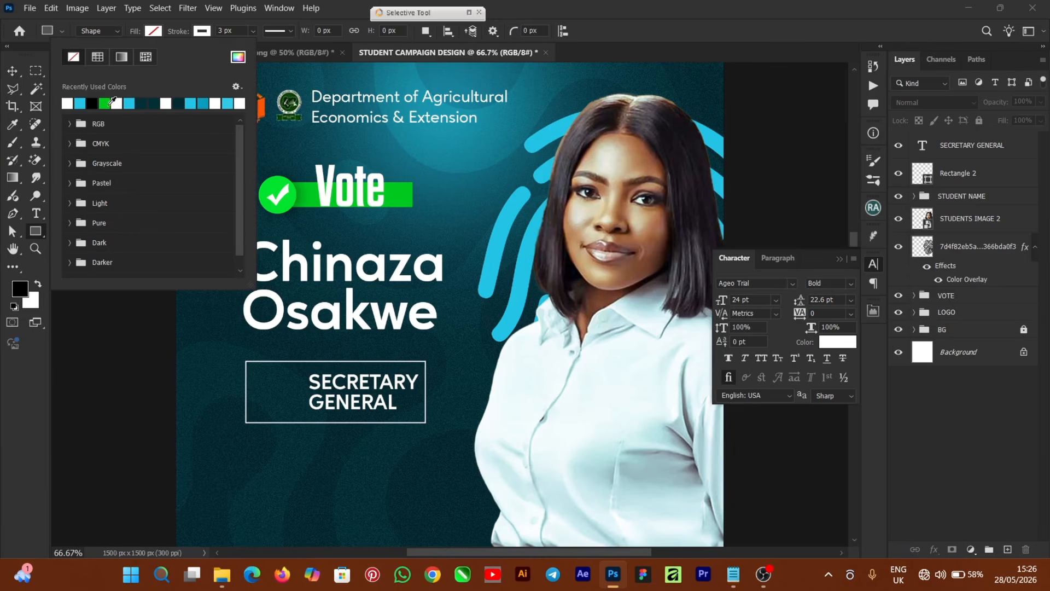
click(105, 102)
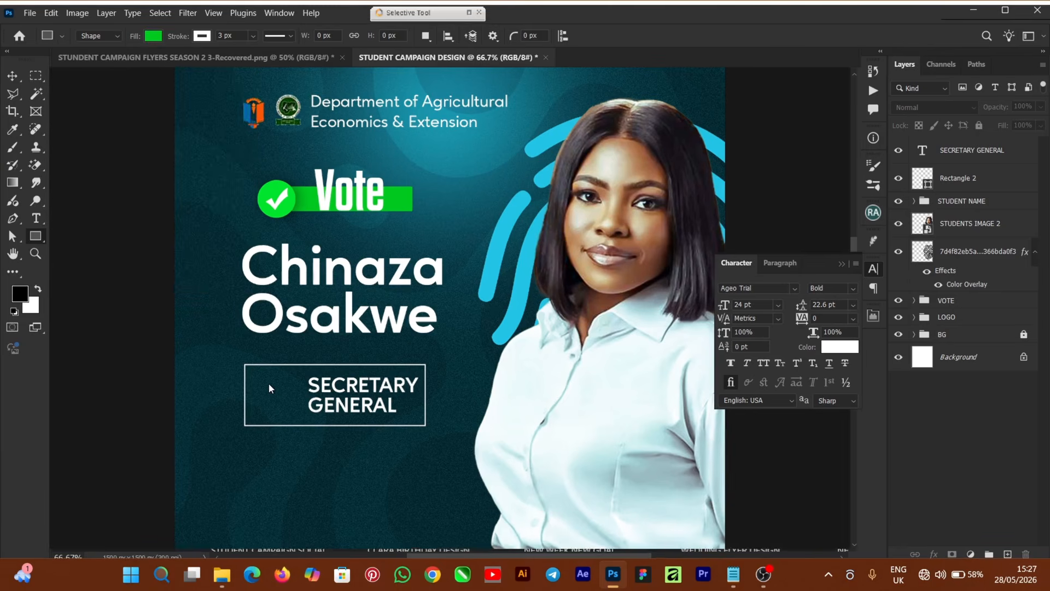
drag(264, 377, 296, 419)
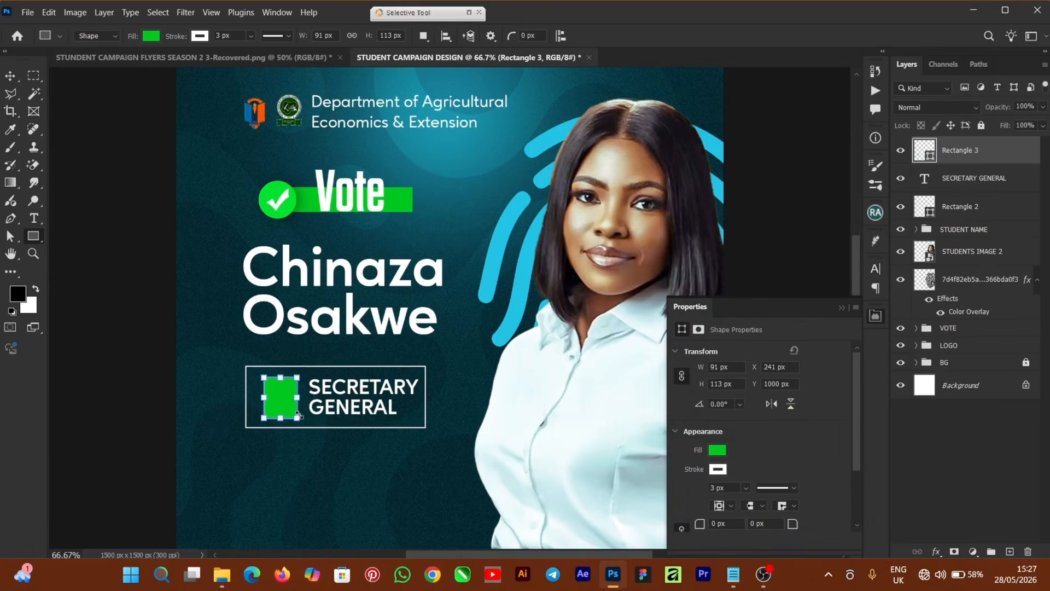
click(717, 471)
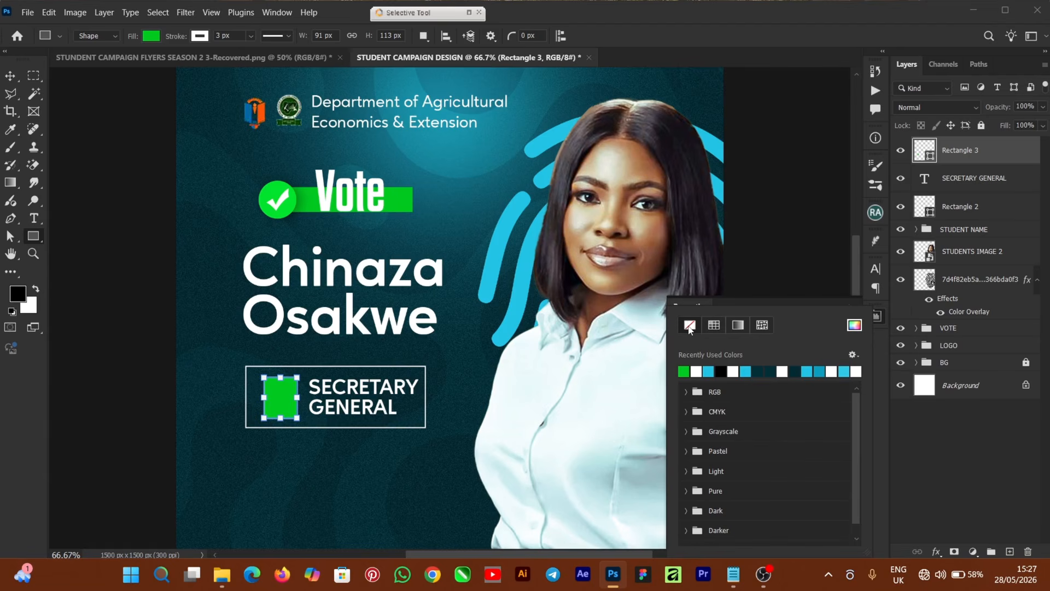
click(825, 303)
click(841, 305)
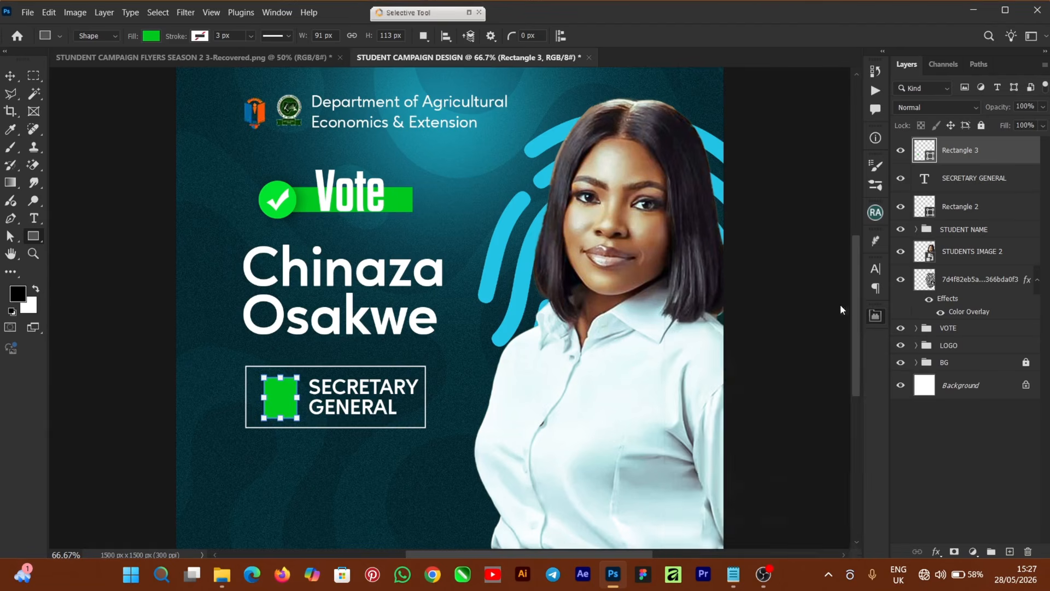
Centre the green square vertically within the outlined box.
click(10, 78)
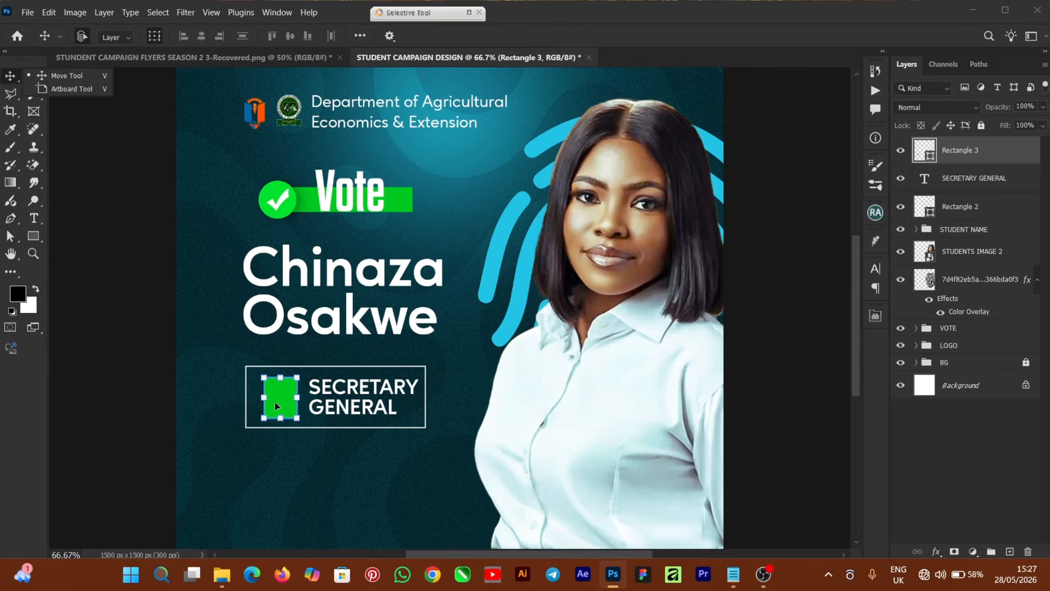
click(280, 403)
ctrl+click(976, 210)
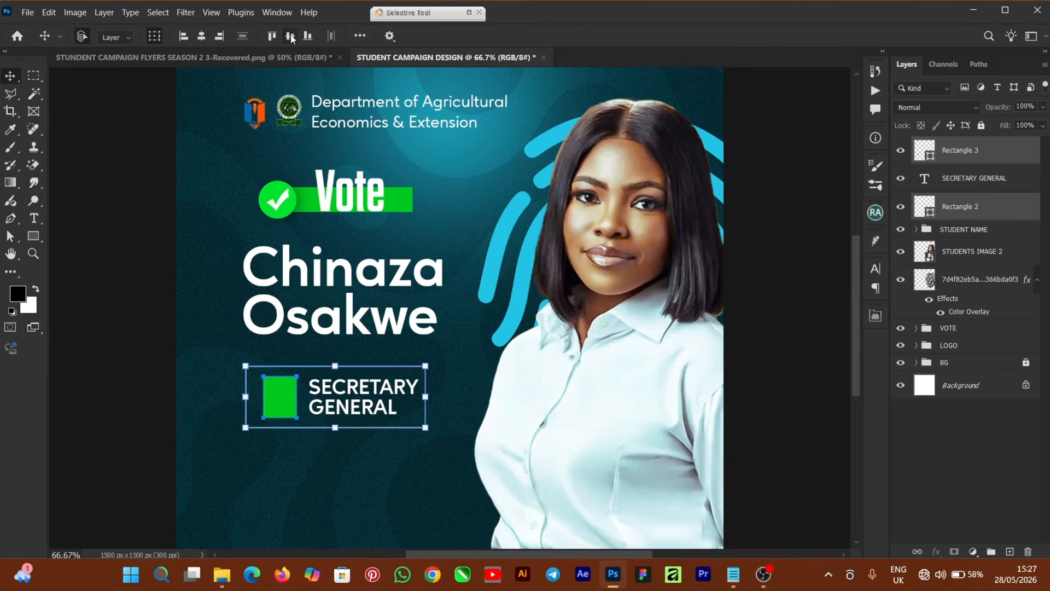
click(117, 404)
click(350, 390)
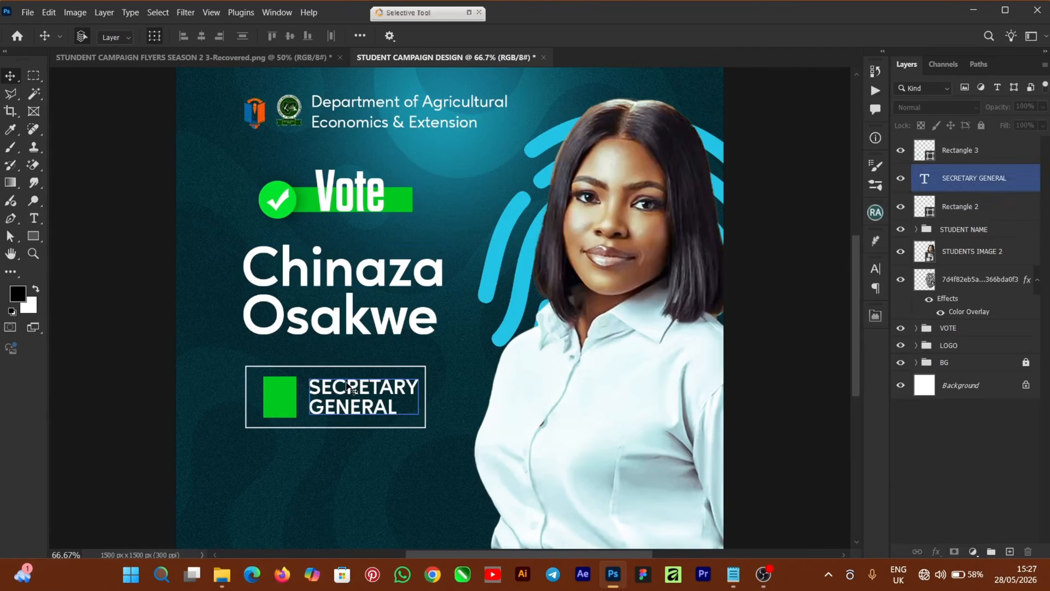
click(194, 376)
click(33, 218)
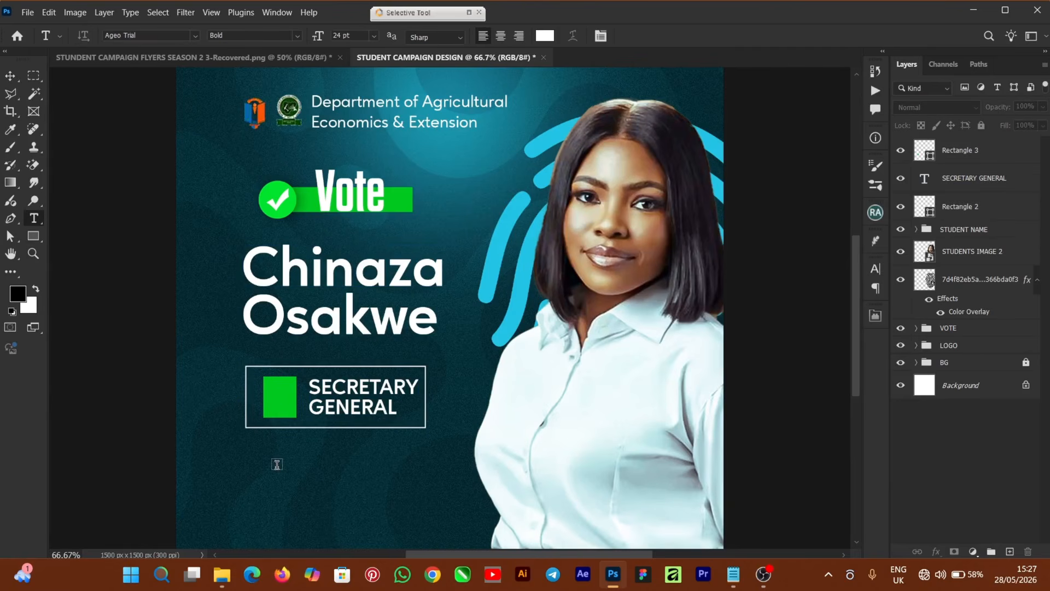
Type the word FOR and scale it down onto the green square.
click(290, 475)
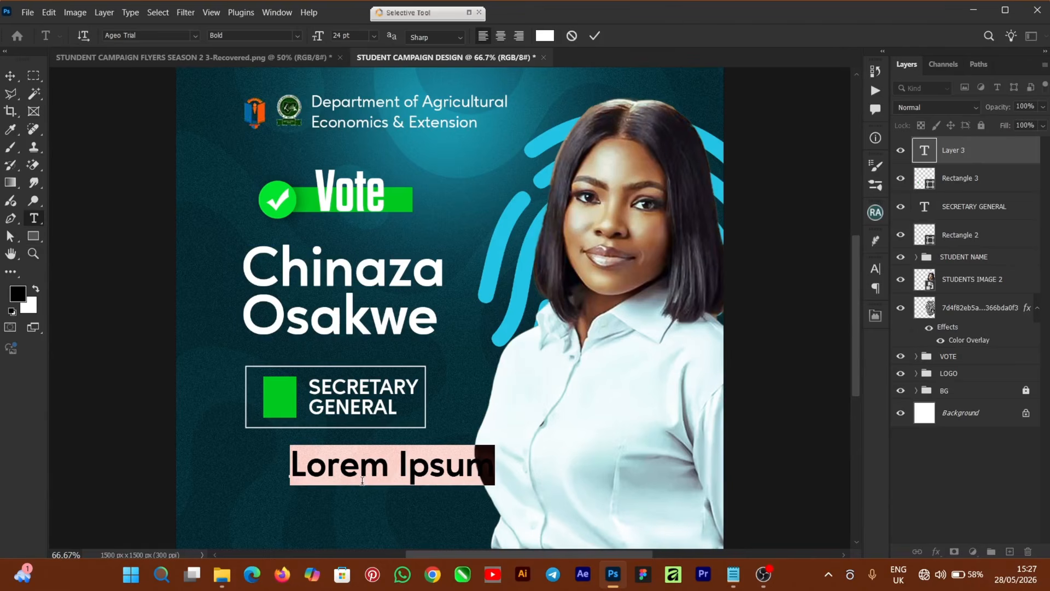
text(FOR)
click(10, 76)
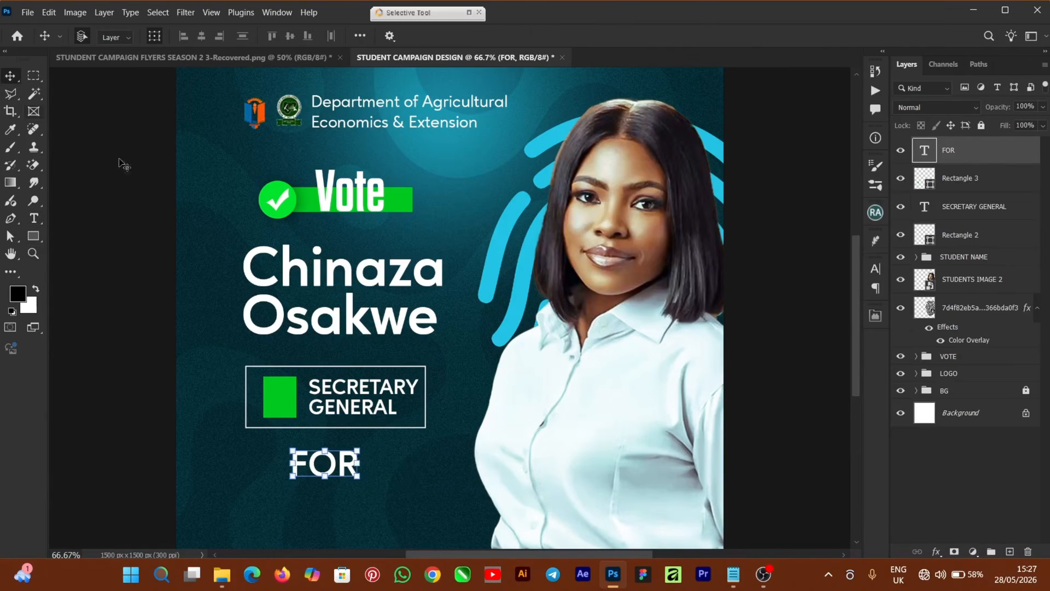
key(ctrl+t)
drag(359, 449, 285, 397)
key(Return)
key(ctrl+plus)
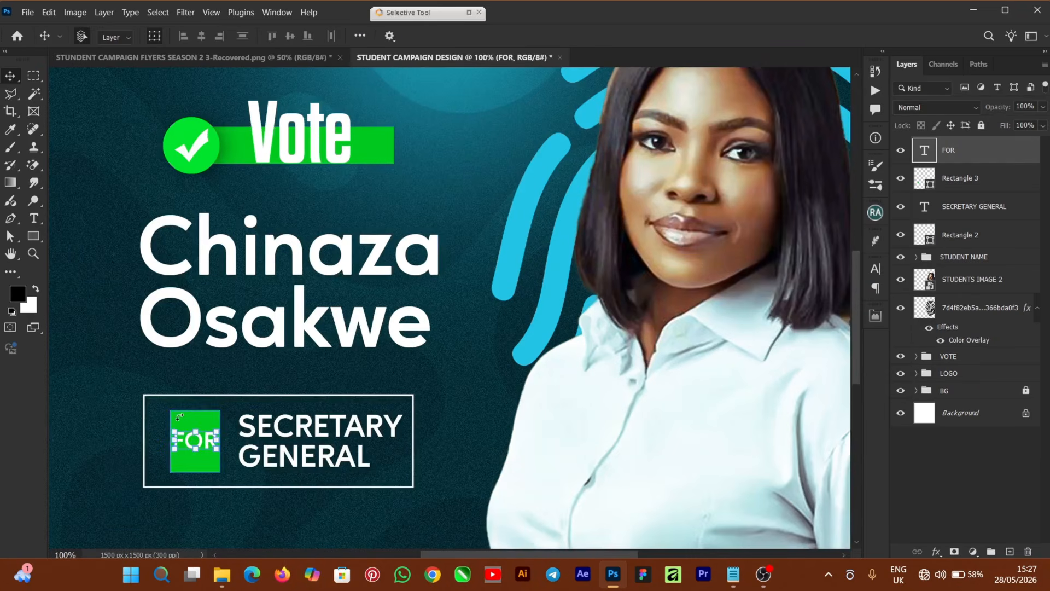
click(85, 392)
Widen the green square to the left and centre FOR vertically on it.
click(186, 424)
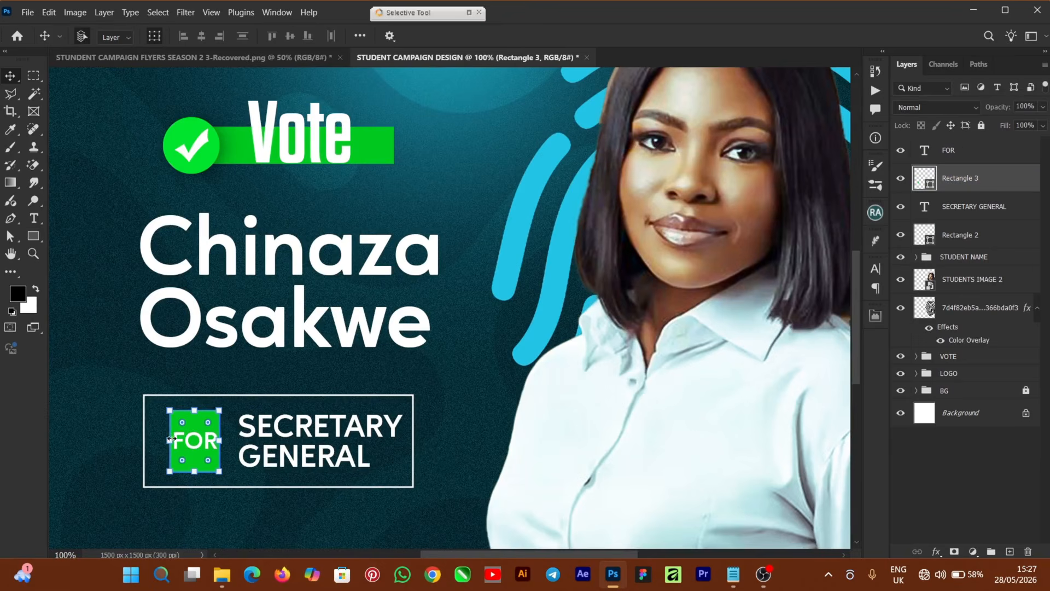
mouse_move(170, 441)
mouse_down()
mouse_move(219, 442)
mouse_move(188, 451)
mouse_up()
click(663, 36)
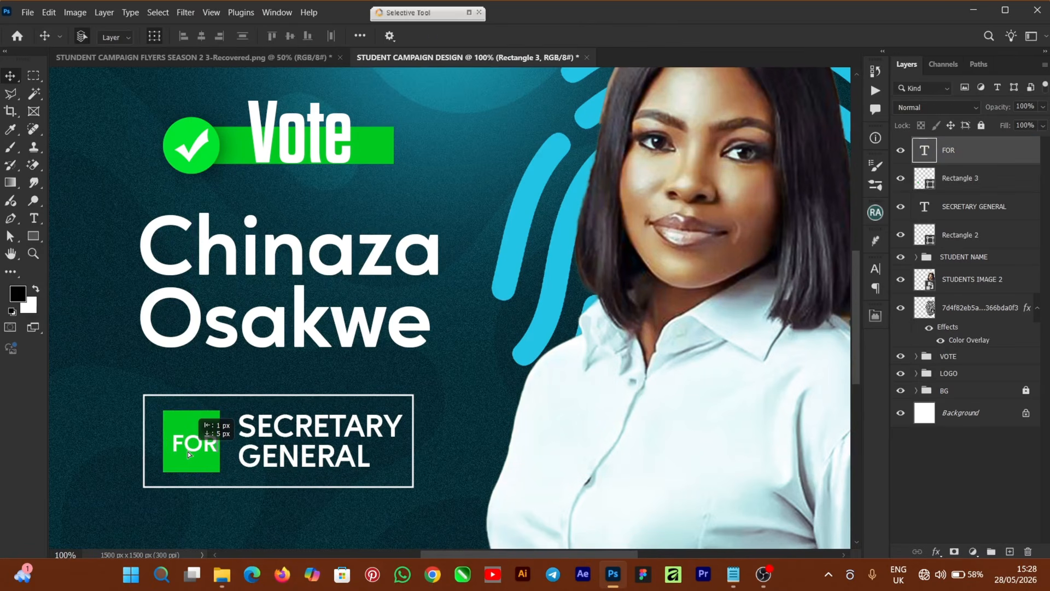
key(ctrl+t)
shift+click(192, 436)
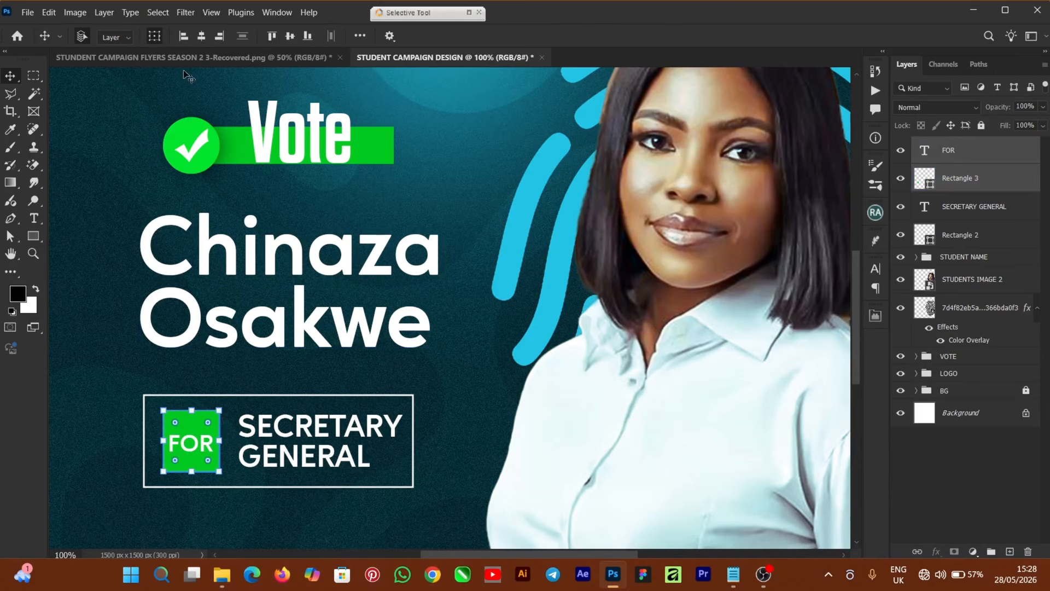
click(291, 37)
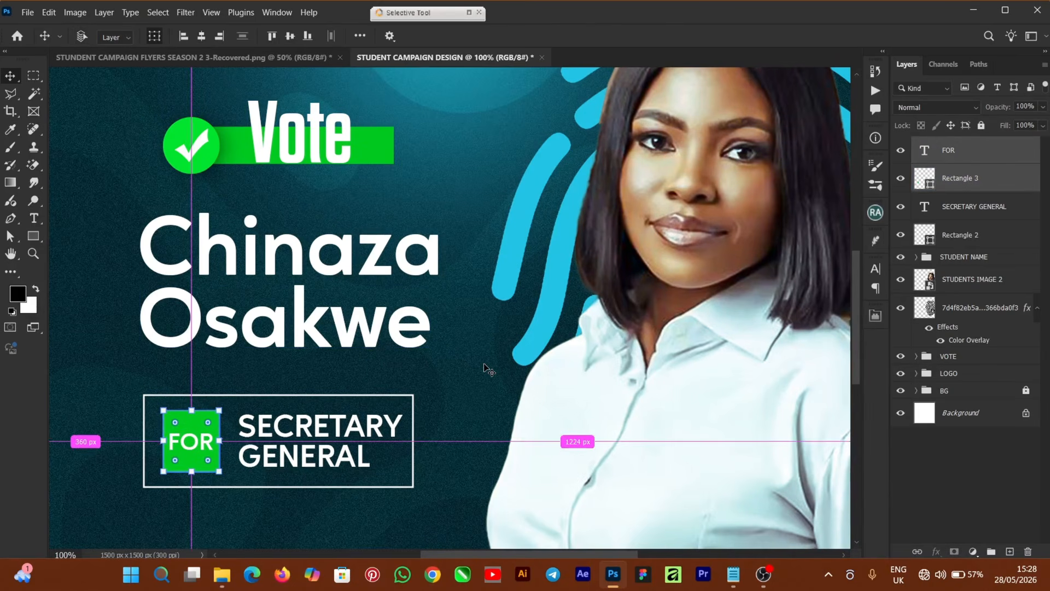
key(ctrl+minus)
ctrl+click(994, 210)
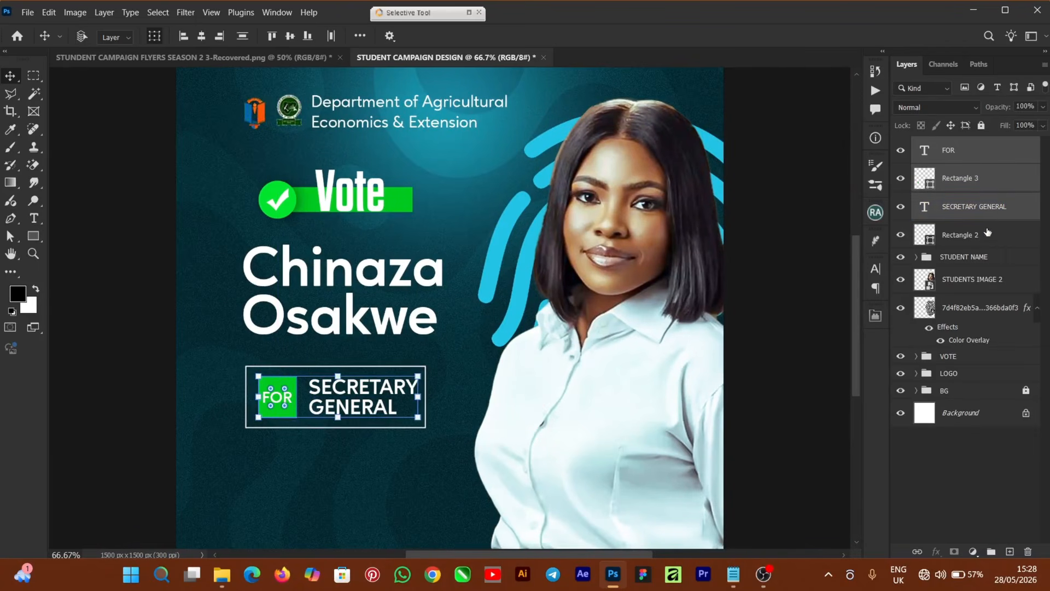
Group the FOR badge and title box layers and name the group SECT.
ctrl+click(986, 235)
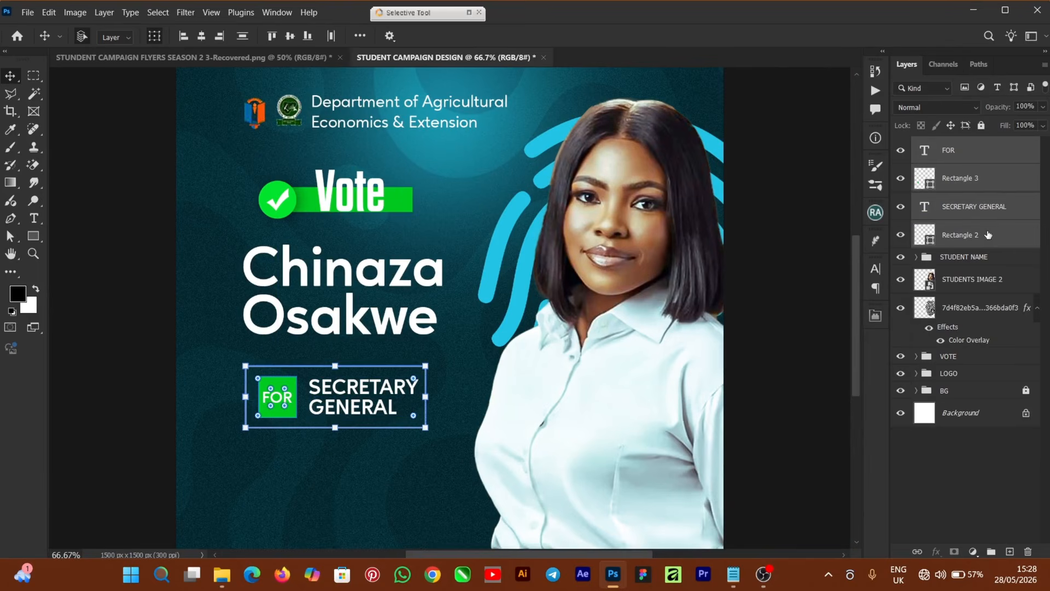
key(ctrl+g)
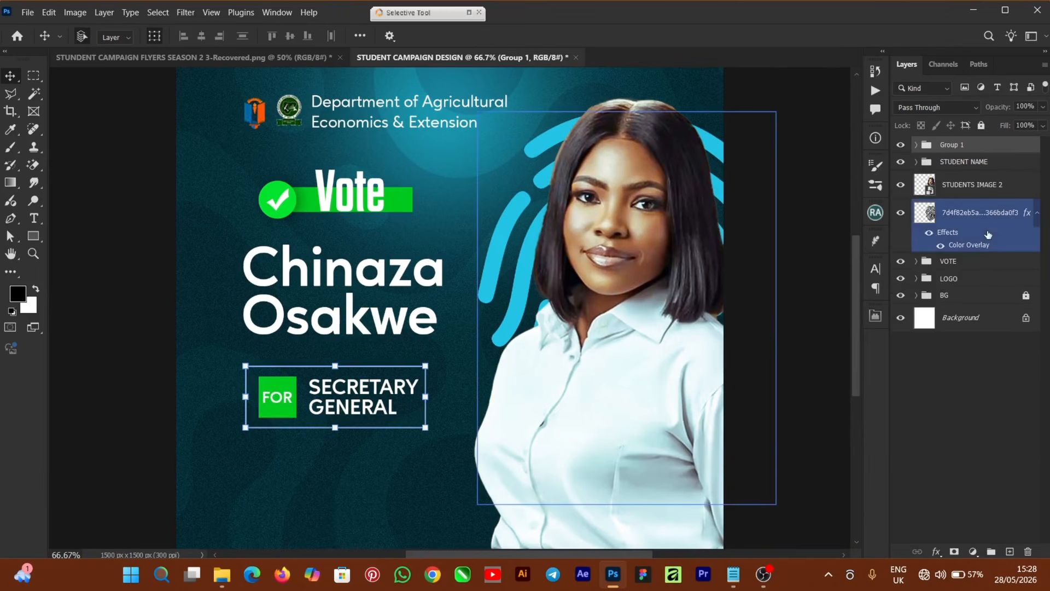
click(962, 145)
double_click(967, 144)
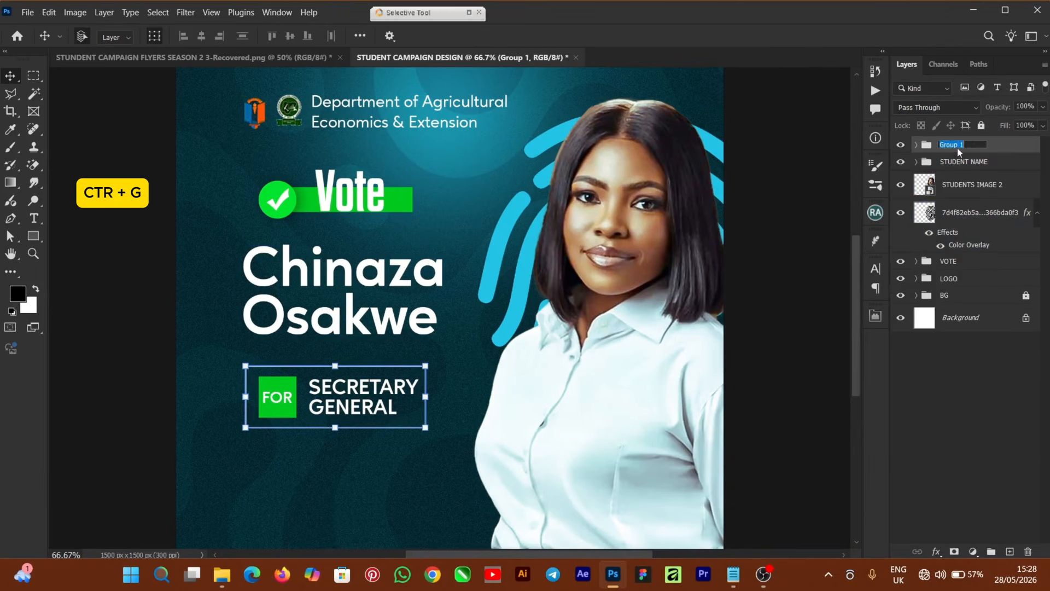
drag(967, 144, 935, 144)
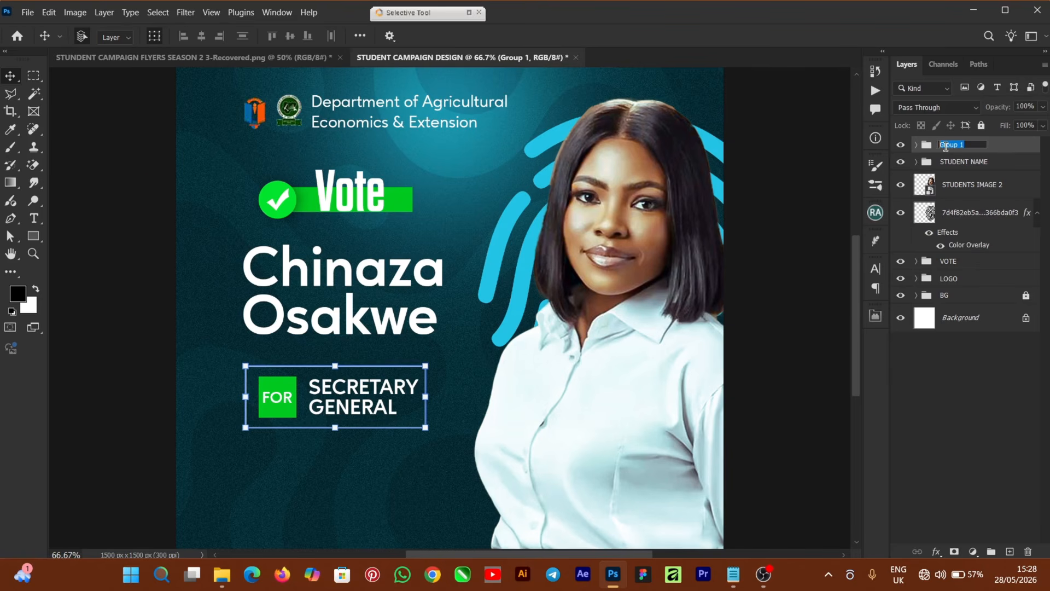
text(SECT)
key(Return)
Left-align SECT with the STUDENT NAME group and zoom out to 50%.
click(930, 185)
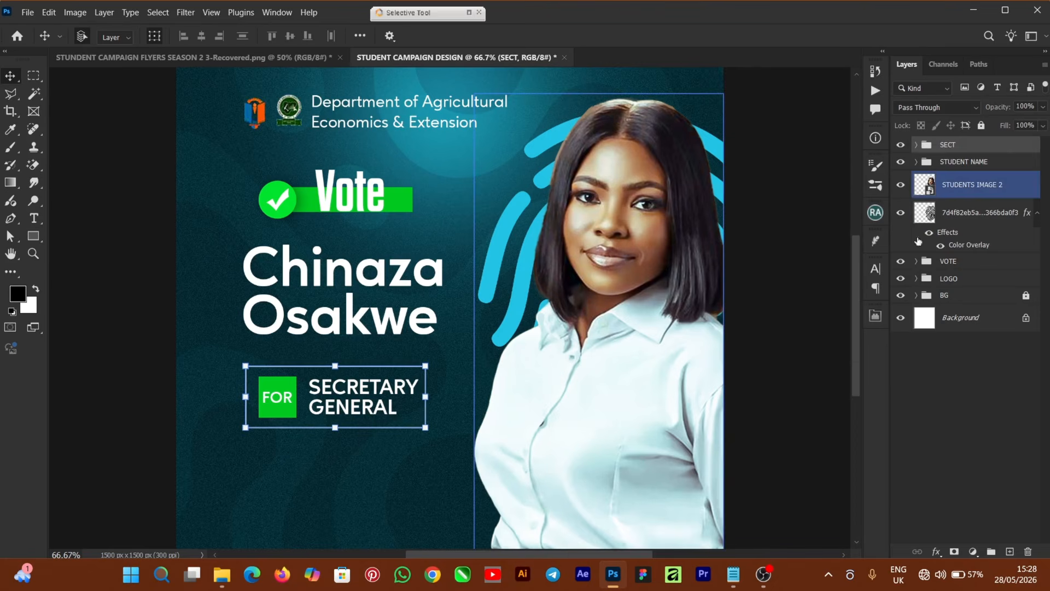
click(985, 162)
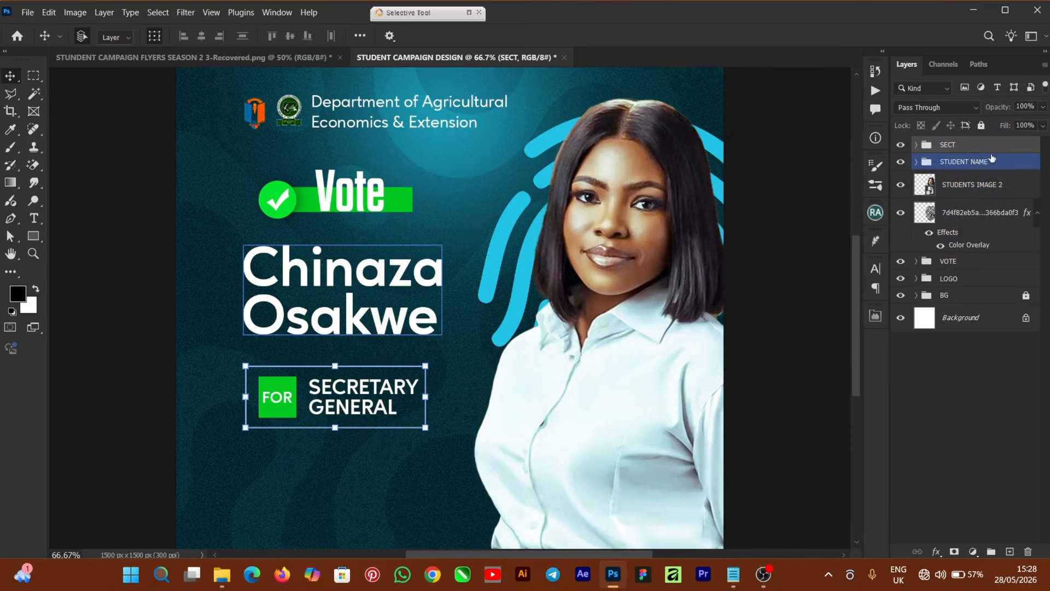
shift+click(992, 160)
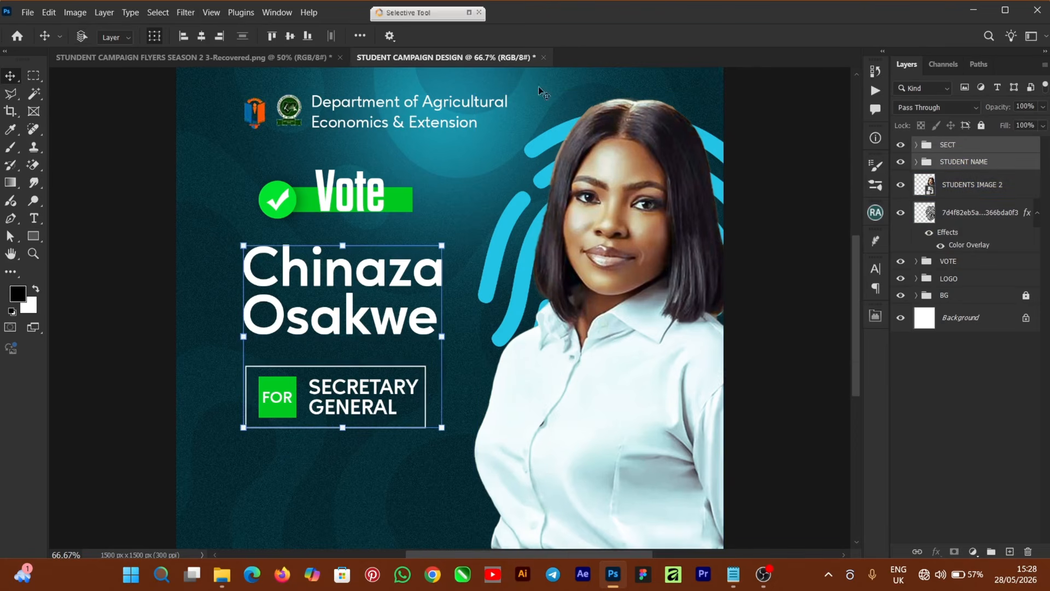
click(183, 37)
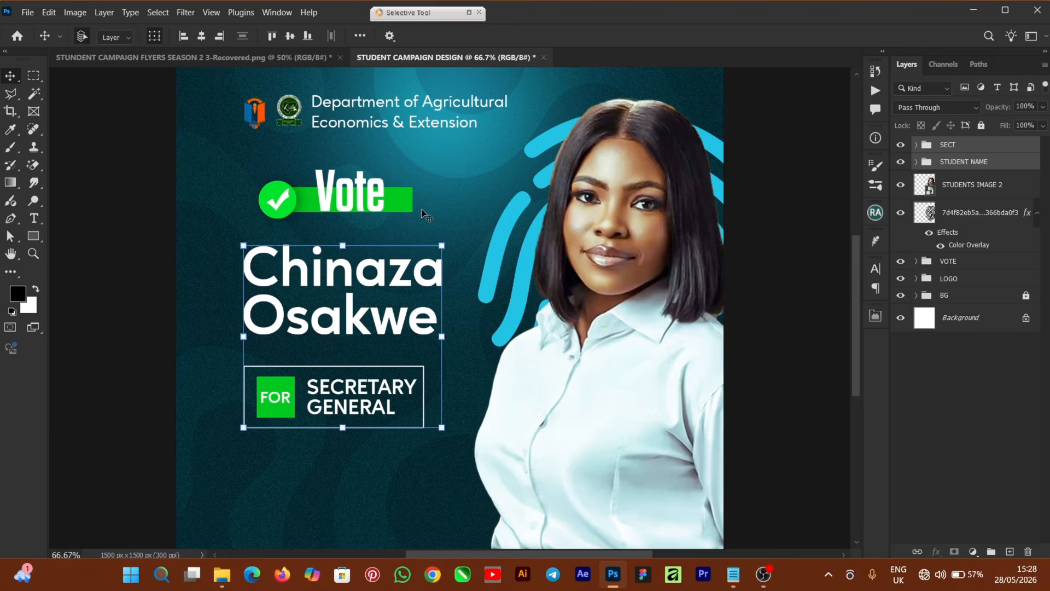
key(ctrl+minus)
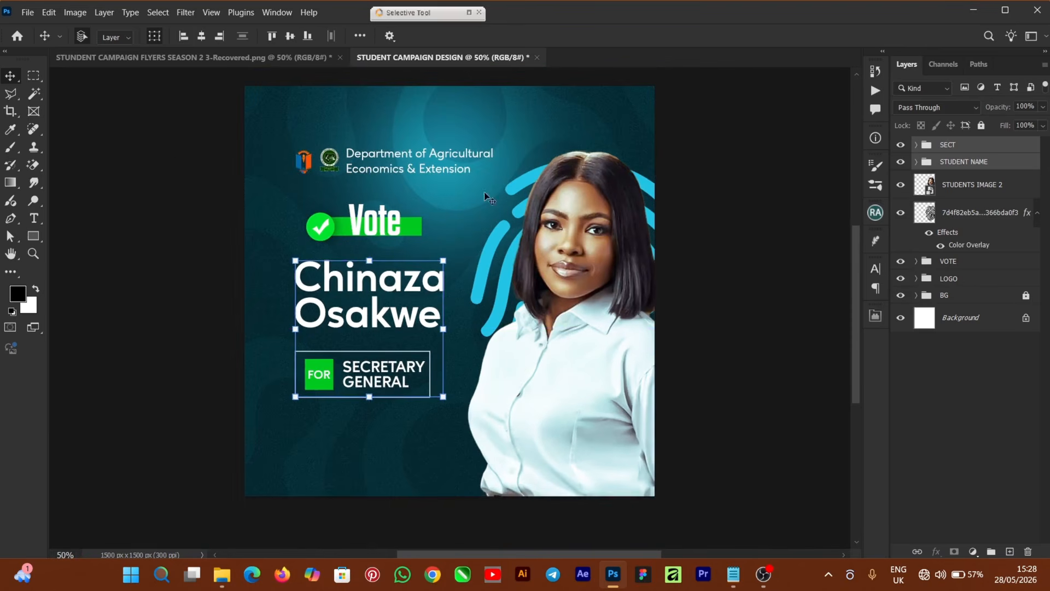
click(830, 284)
scroll(855, 278, up, 1)
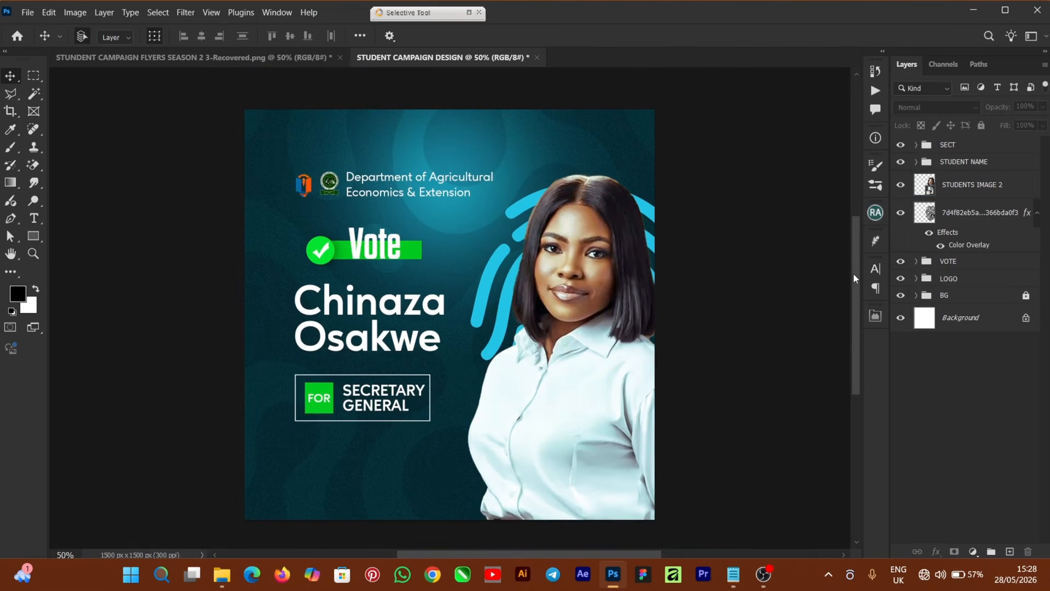
drag(854, 273, 848, 287)
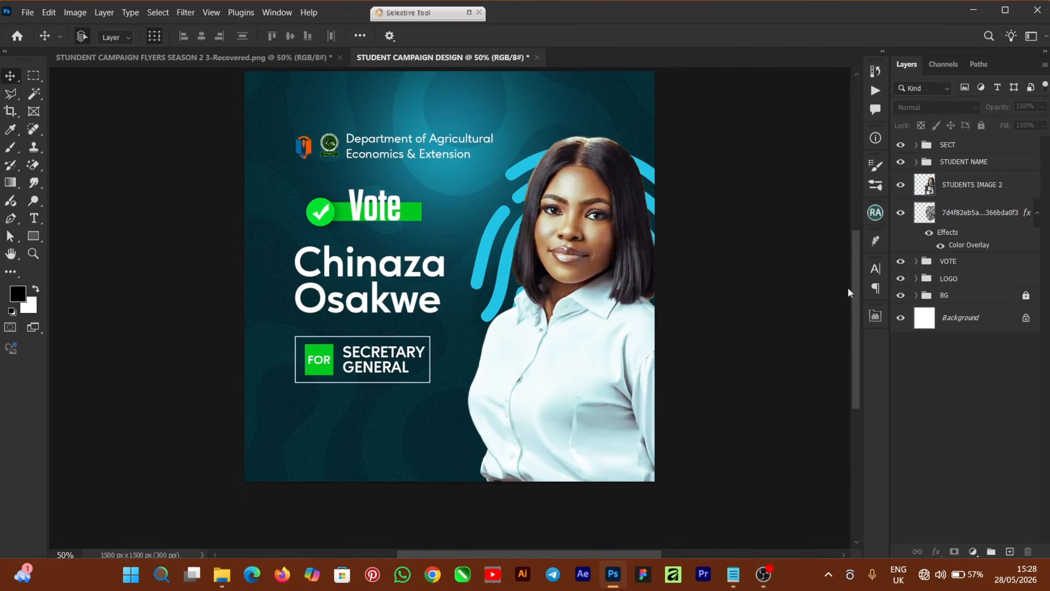
Type 'Vote' at the bottom, enlarge it about 638% and push it partly off the left edge.
click(32, 218)
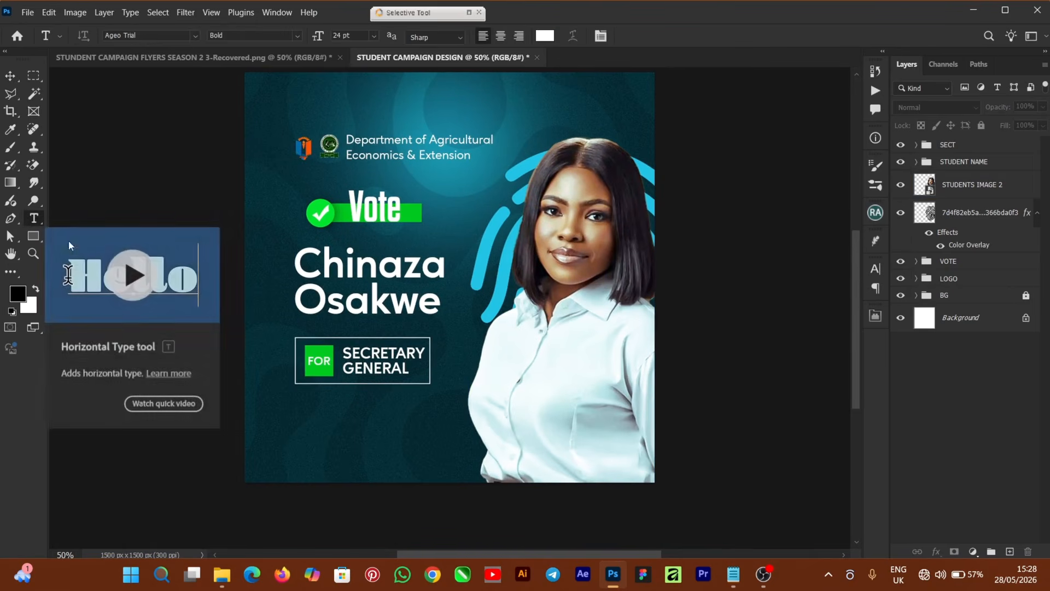
click(478, 474)
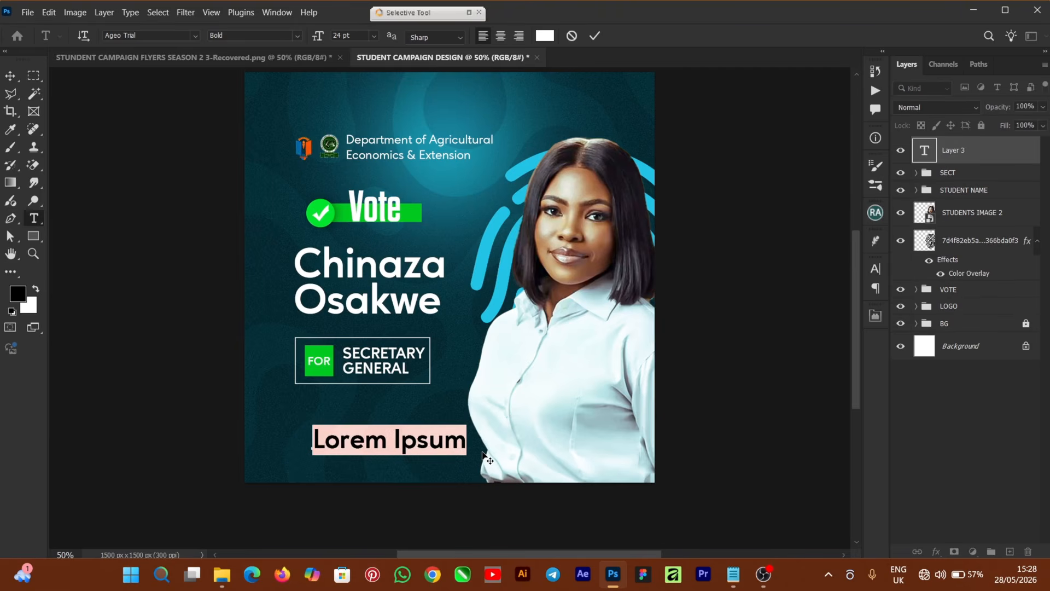
text(Vote)
click(595, 36)
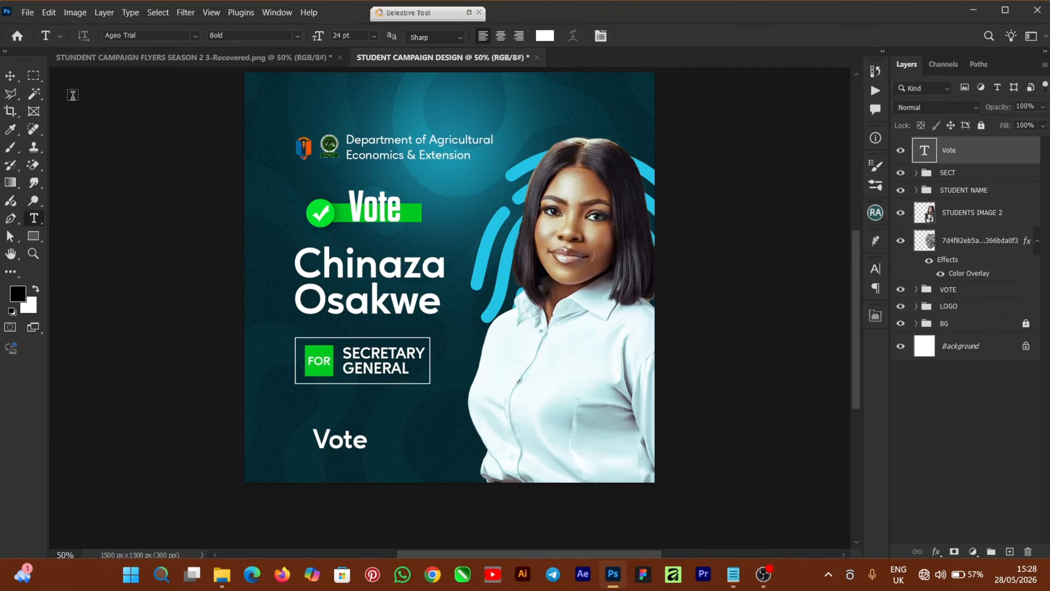
click(11, 75)
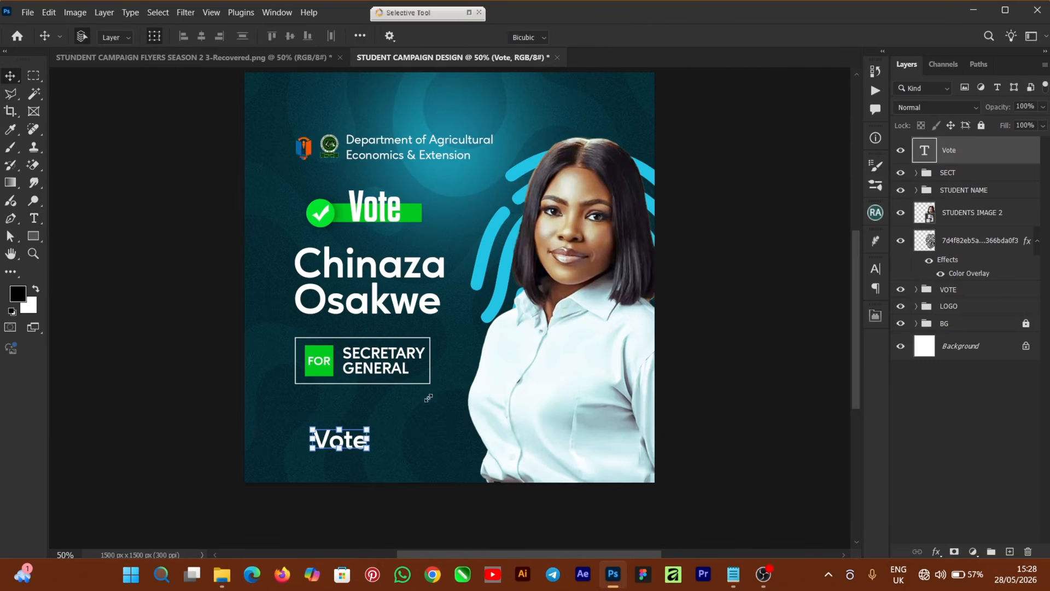
drag(370, 429, 559, 322)
drag(312, 455, 211, 506)
drag(366, 432, 335, 463)
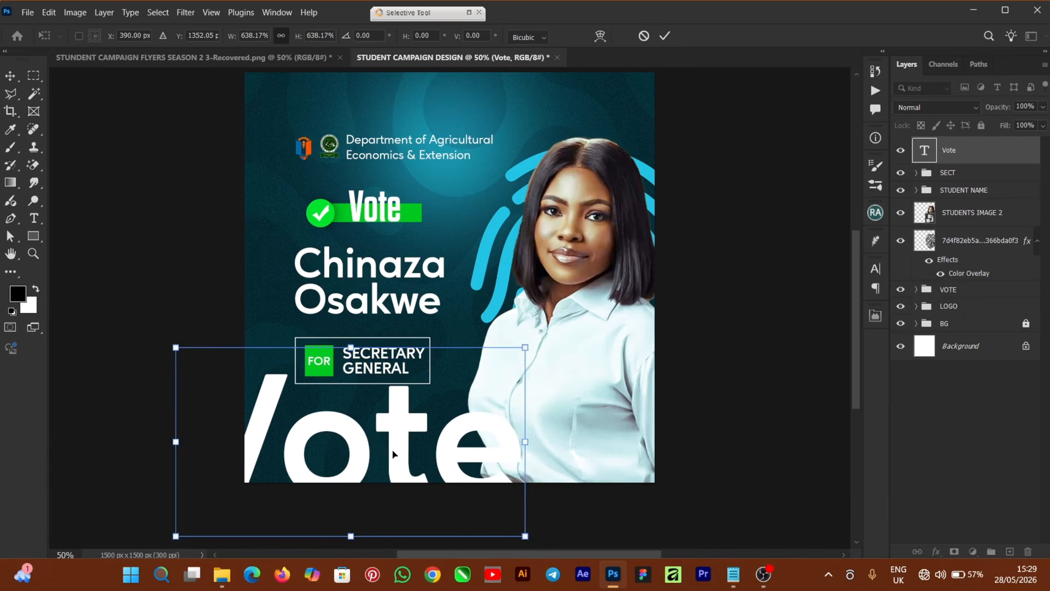
click(665, 36)
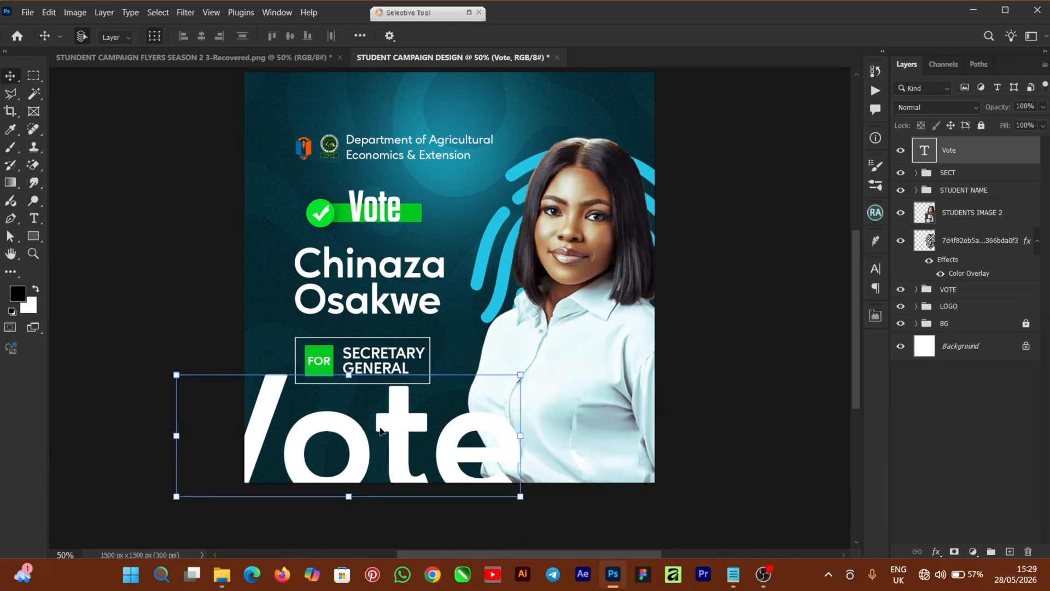
click(875, 270)
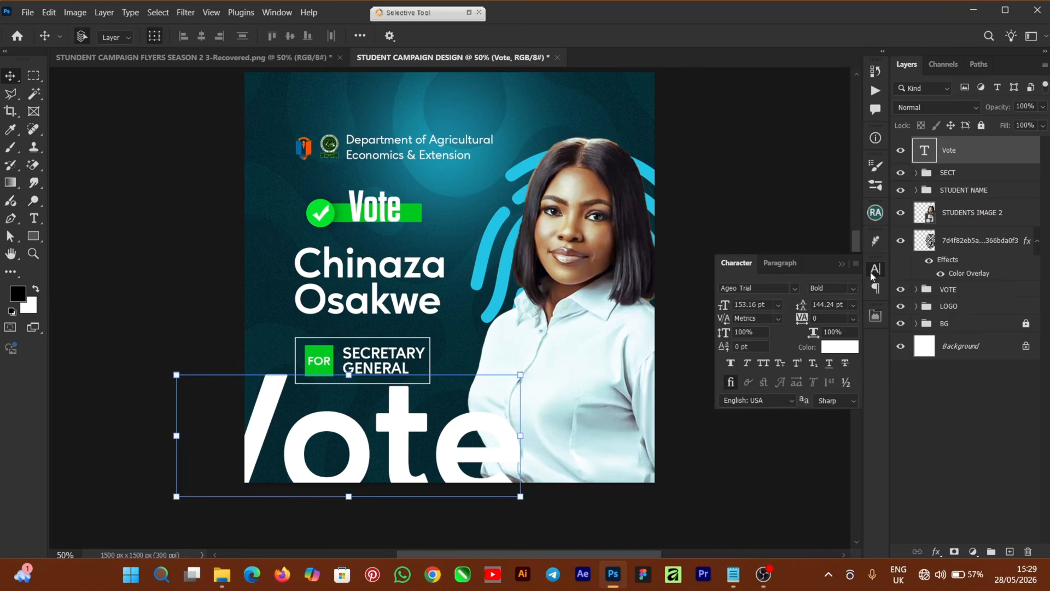
Colour the big Vote text teal #03778e and lower its layer opacity to 29%.
click(842, 347)
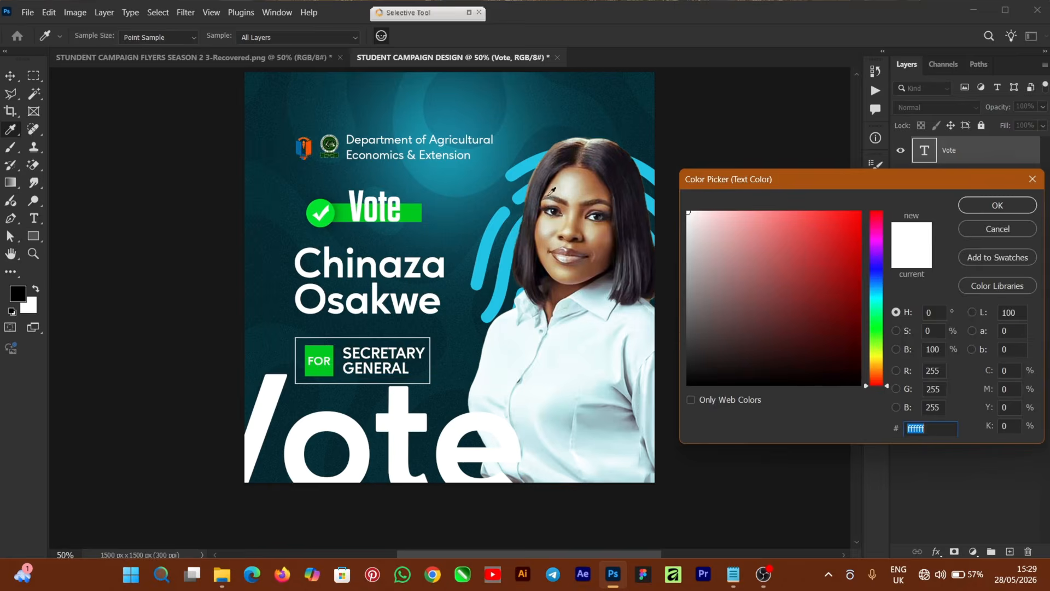
click(501, 207)
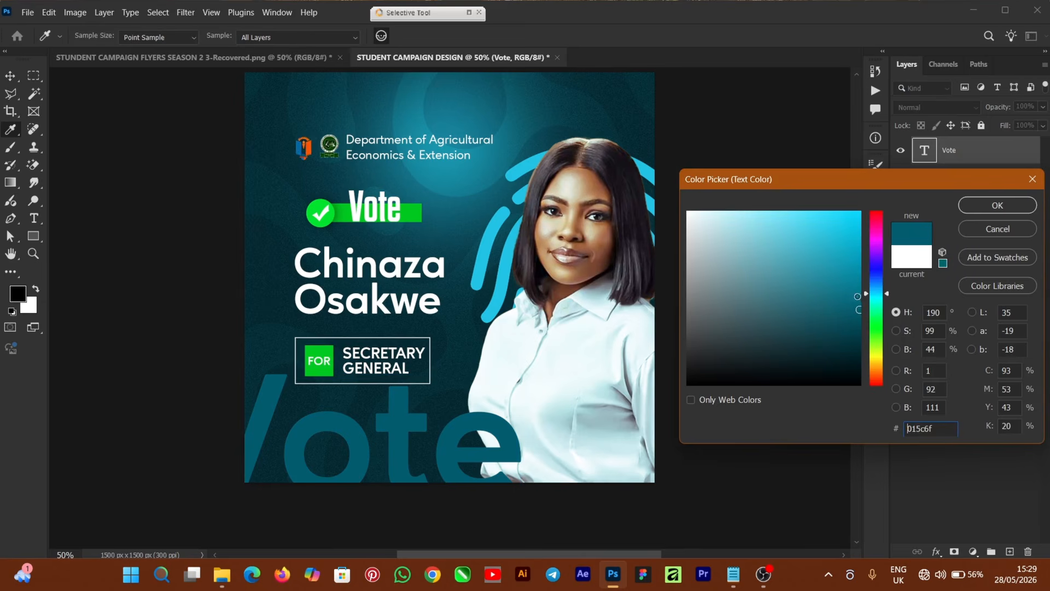
click(857, 289)
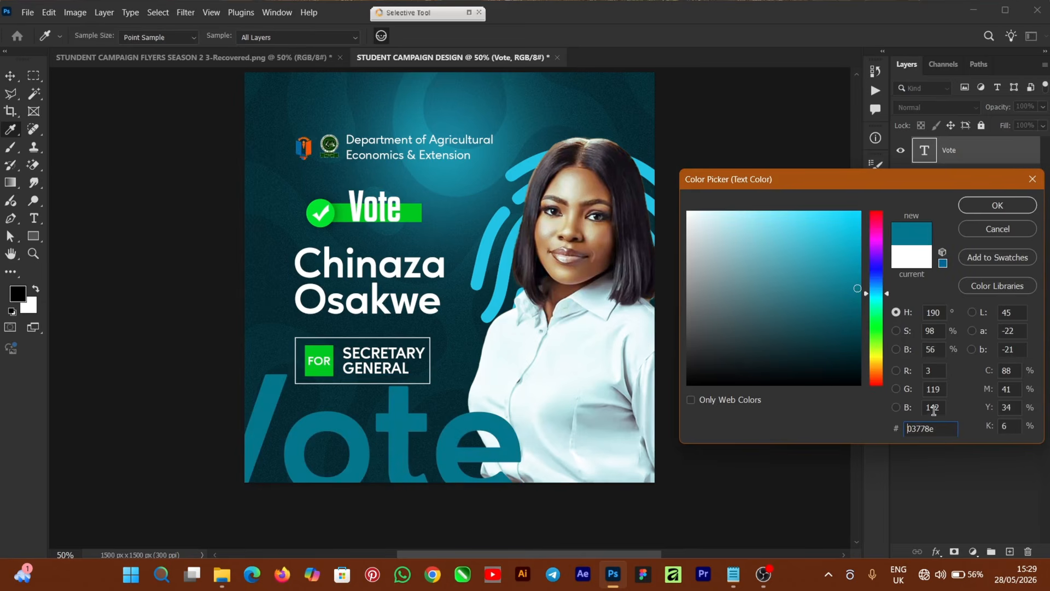
click(980, 213)
key(v)
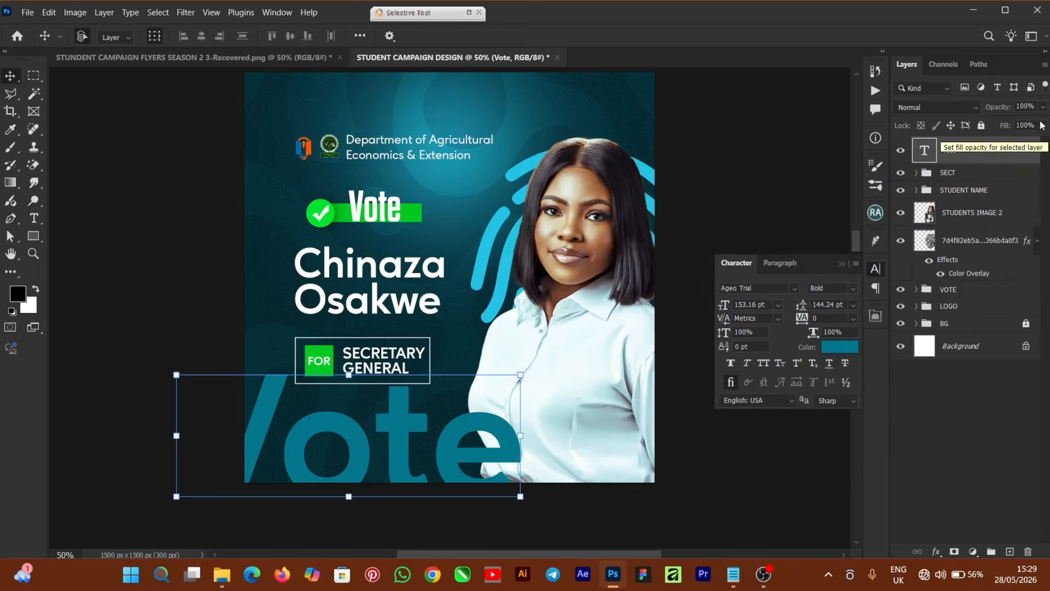
drag(1043, 106, 996, 122)
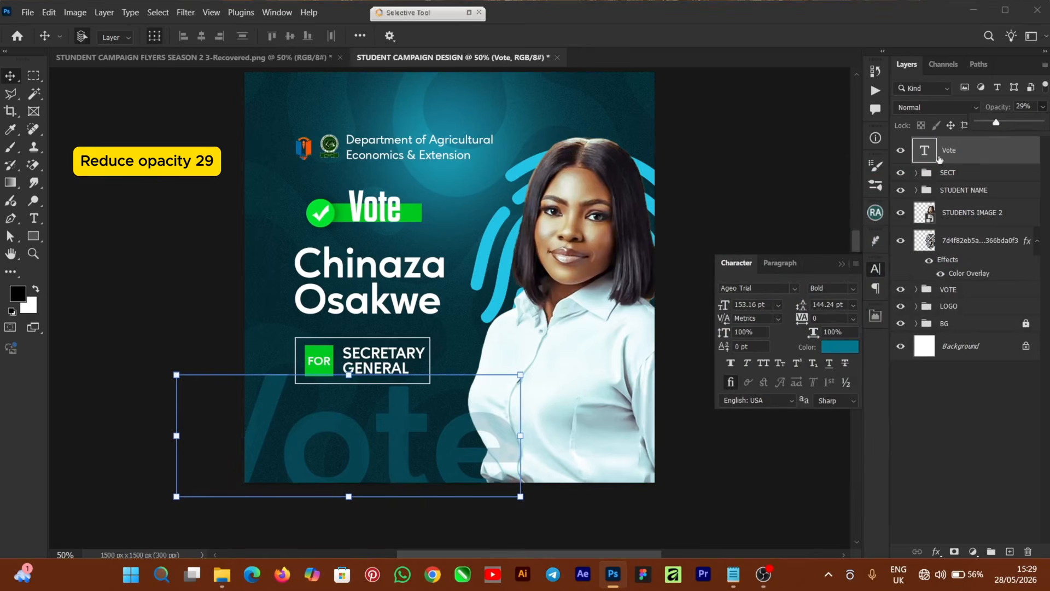
click(1001, 277)
click(990, 155)
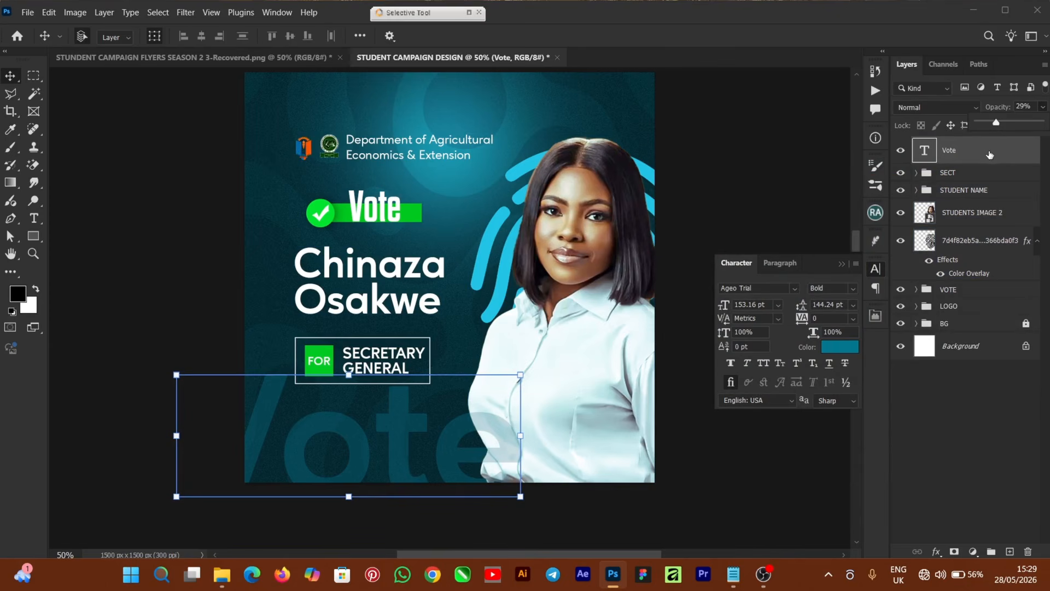
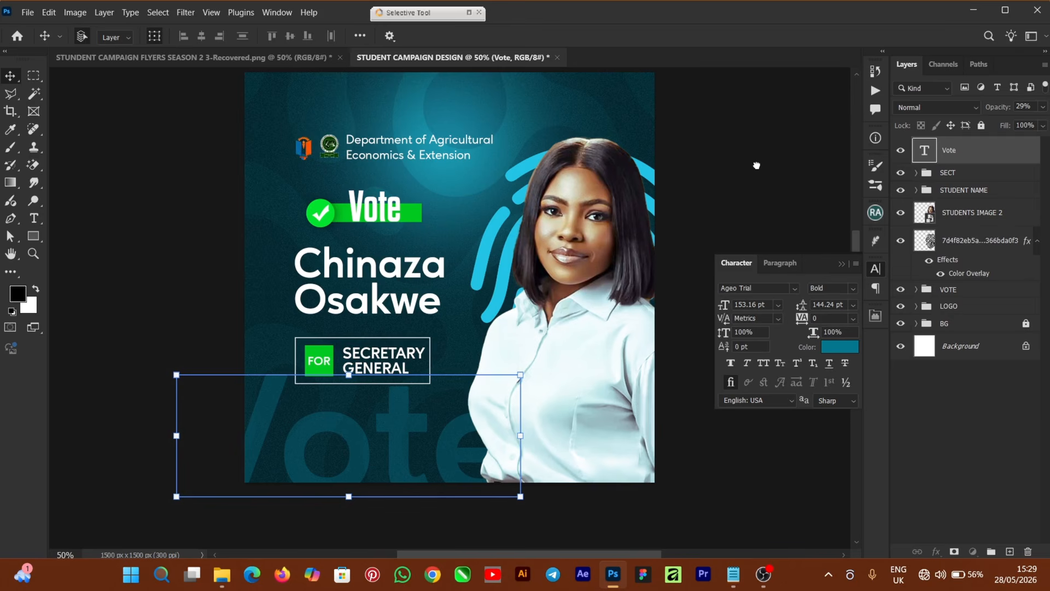
Move the 29% Vote layer beneath STUDENTS IMAGE 2 and add a new empty layer above it.
key(ctrl+bracketleft)
key(ctrl+bracketleft)
key(ctrl+bracketleft)
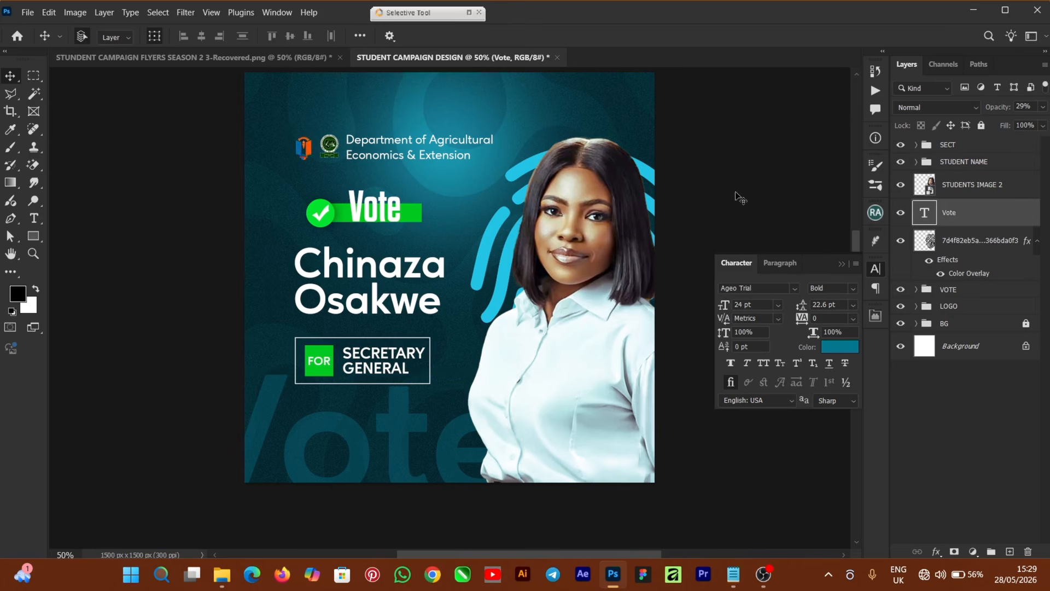
click(974, 186)
click(975, 219)
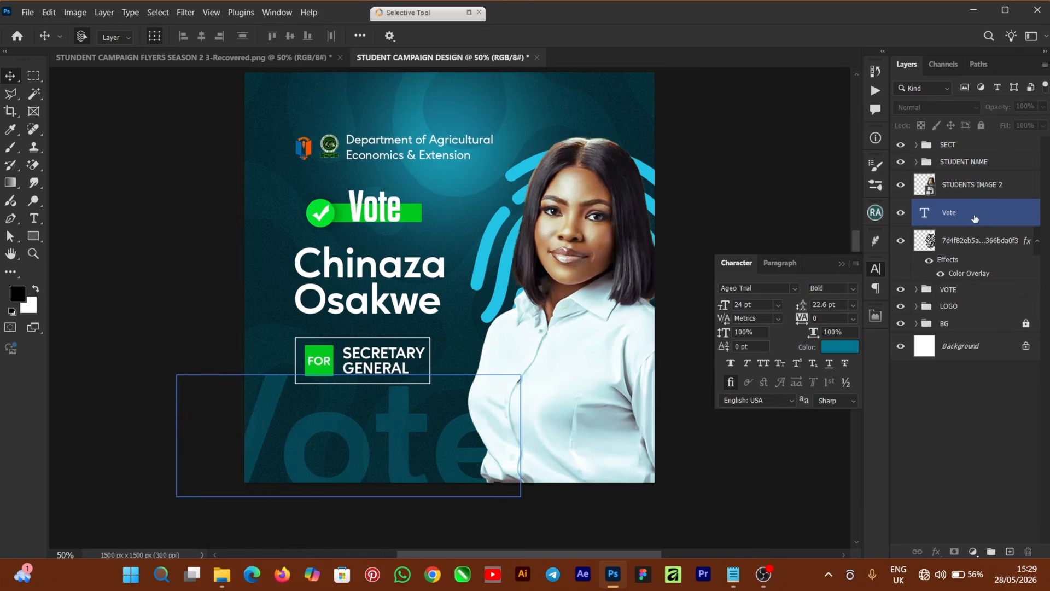
click(1010, 549)
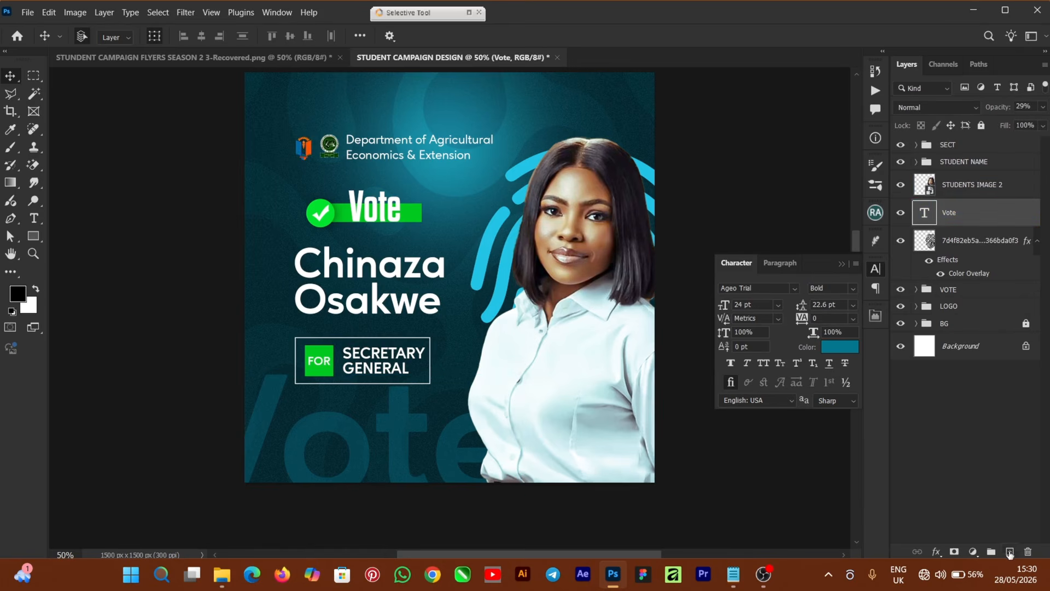
Sample cyan 21c4e5 from the curved stroke and brush a large soft glow into the bottom-left corner.
click(35, 290)
click(18, 294)
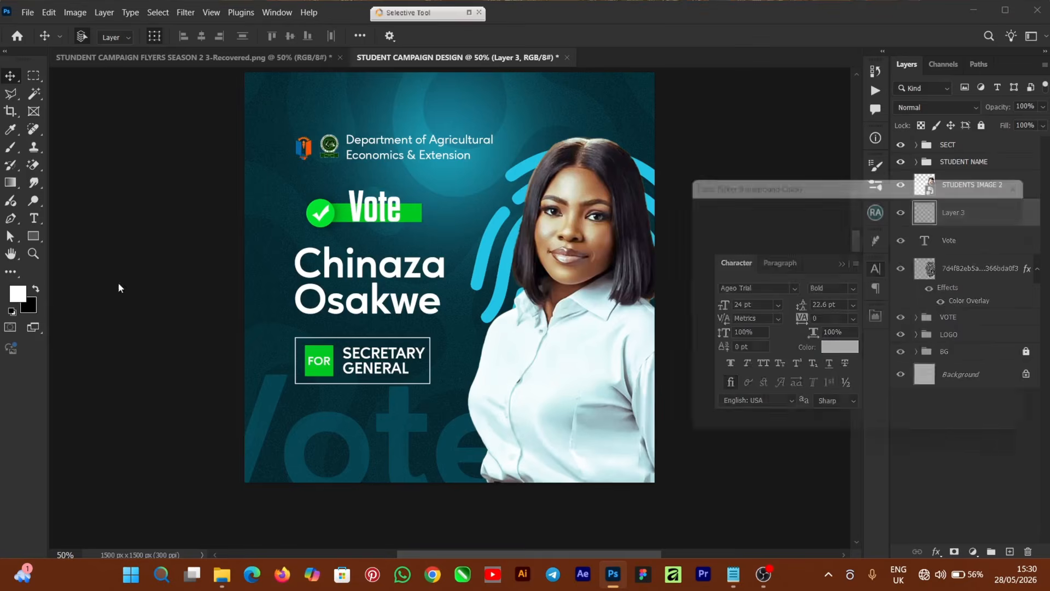
click(503, 217)
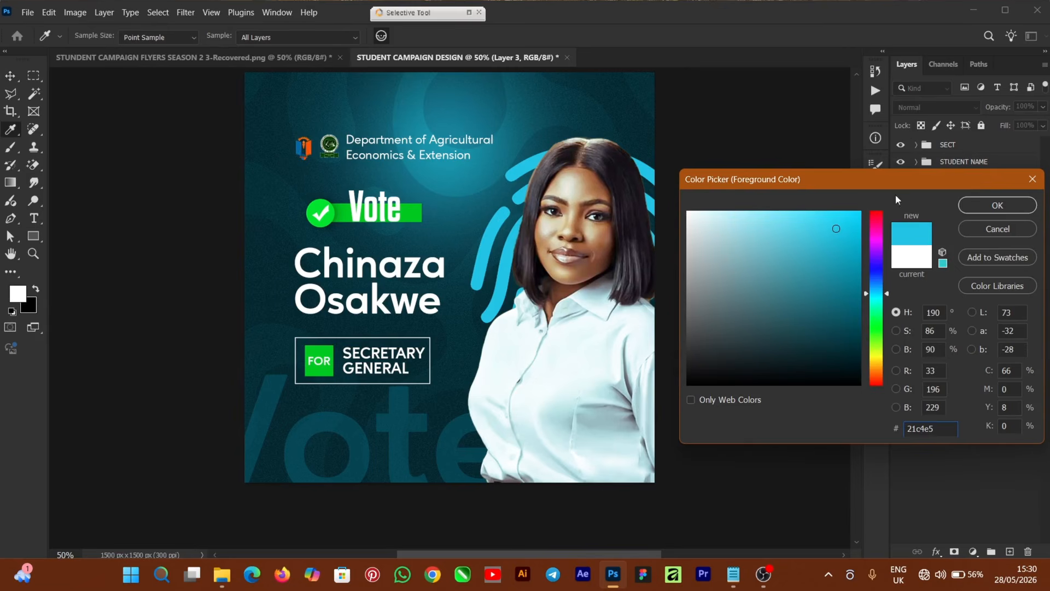
click(978, 213)
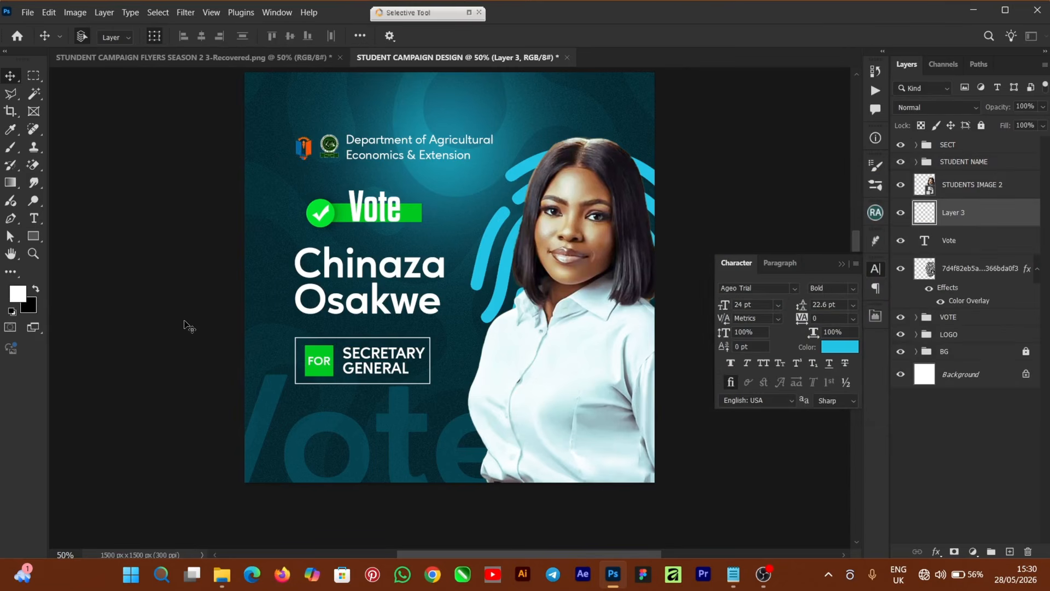
click(10, 153)
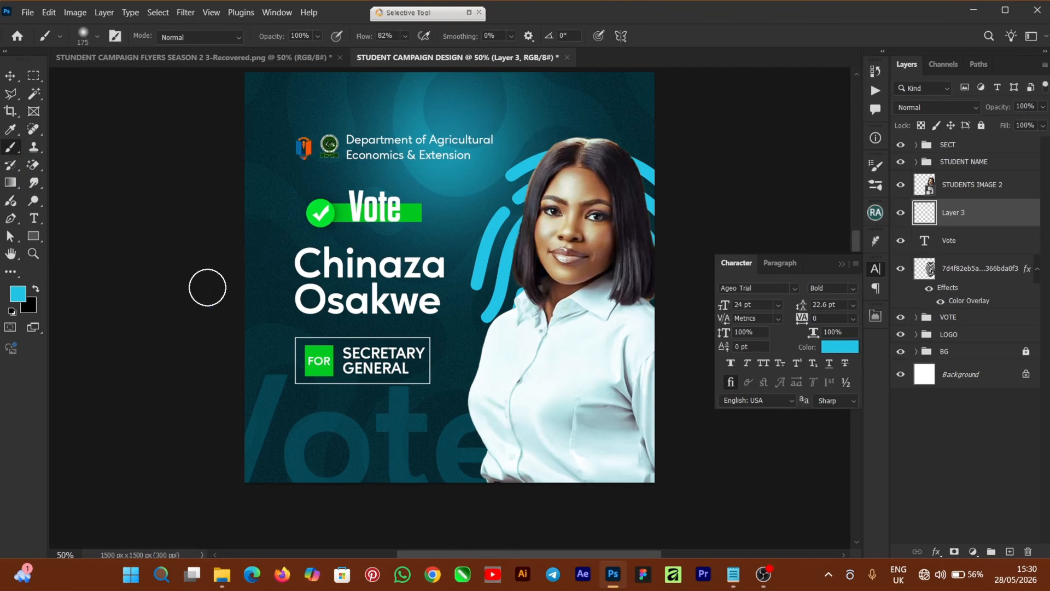
key(bracketright)
key(bracketright)
key(bracketright)
key(bracketright)
key(bracketright)
key(bracketright)
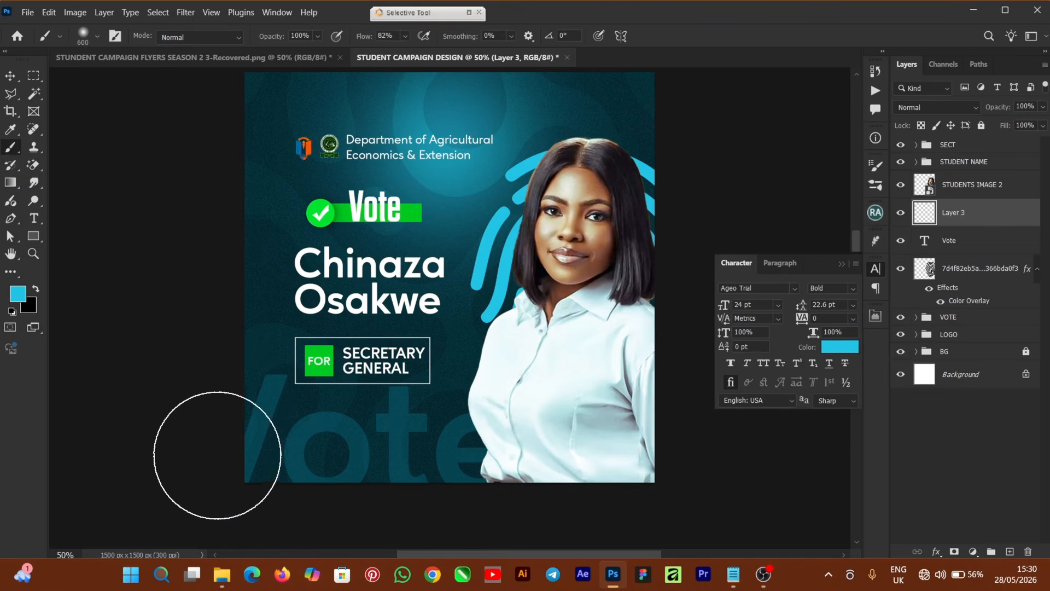
click(188, 469)
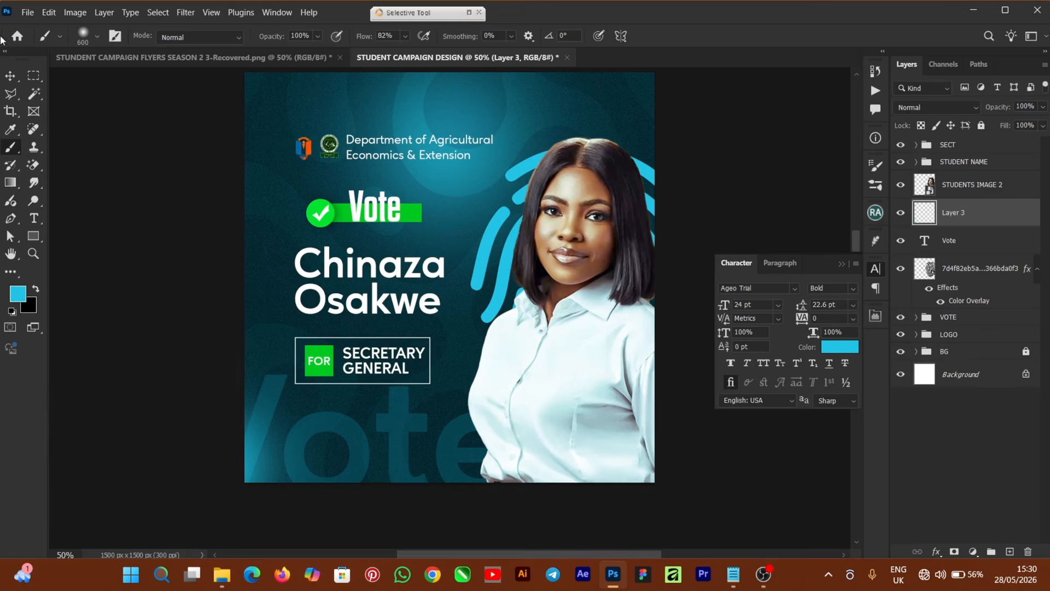
click(9, 77)
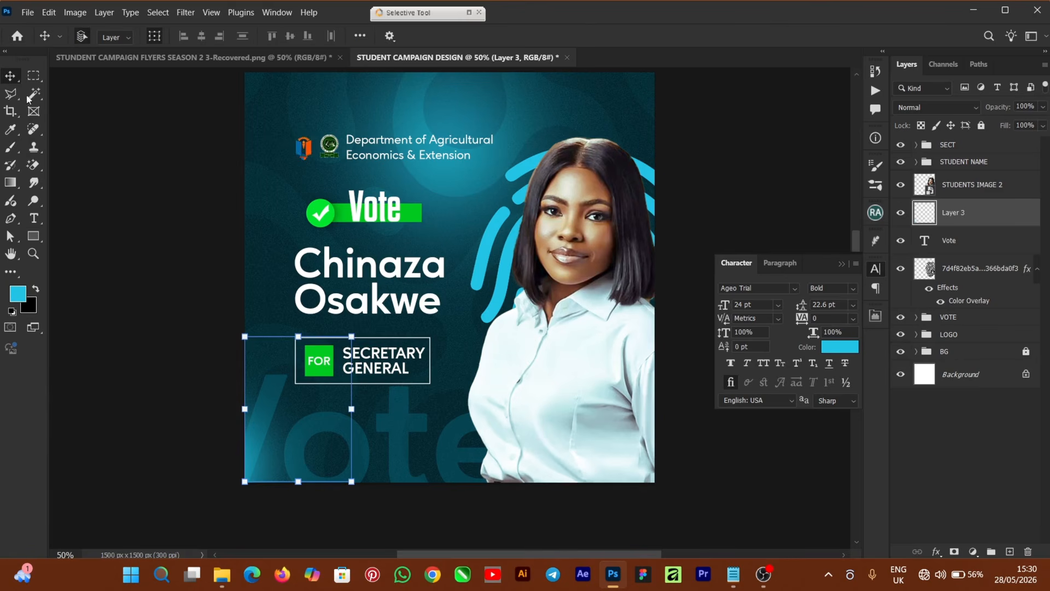
Nudge the FOR SECRETARY GENERAL badge group up with the arrow keys.
click(141, 317)
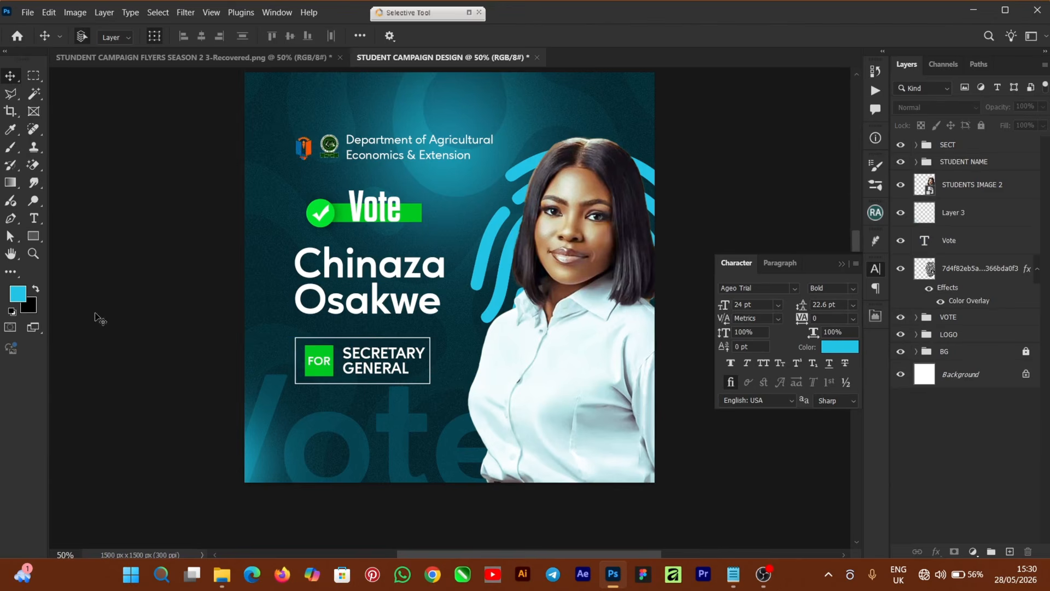
click(33, 237)
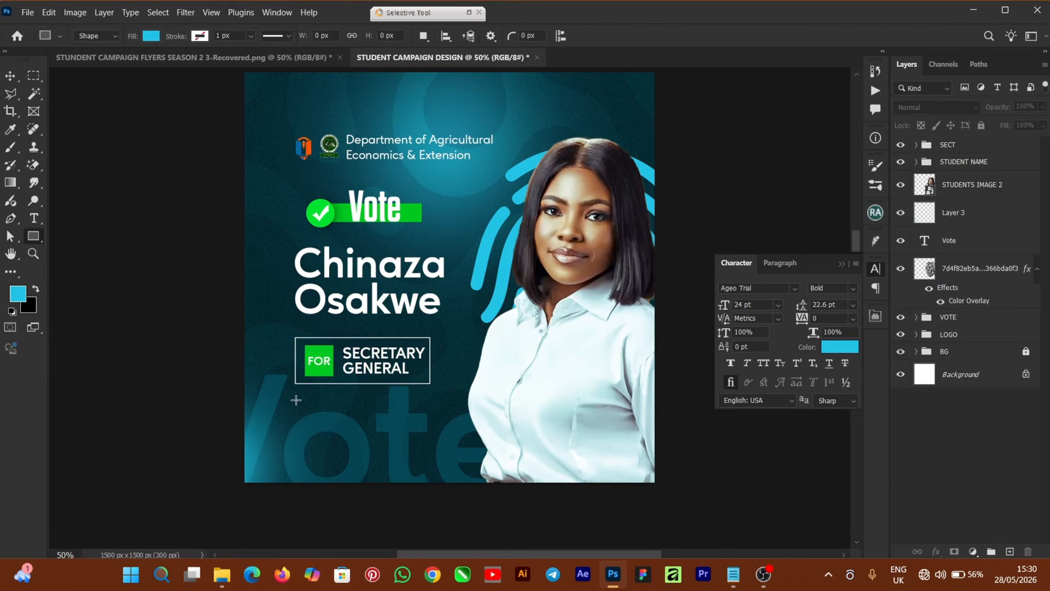
click(966, 146)
key(v)
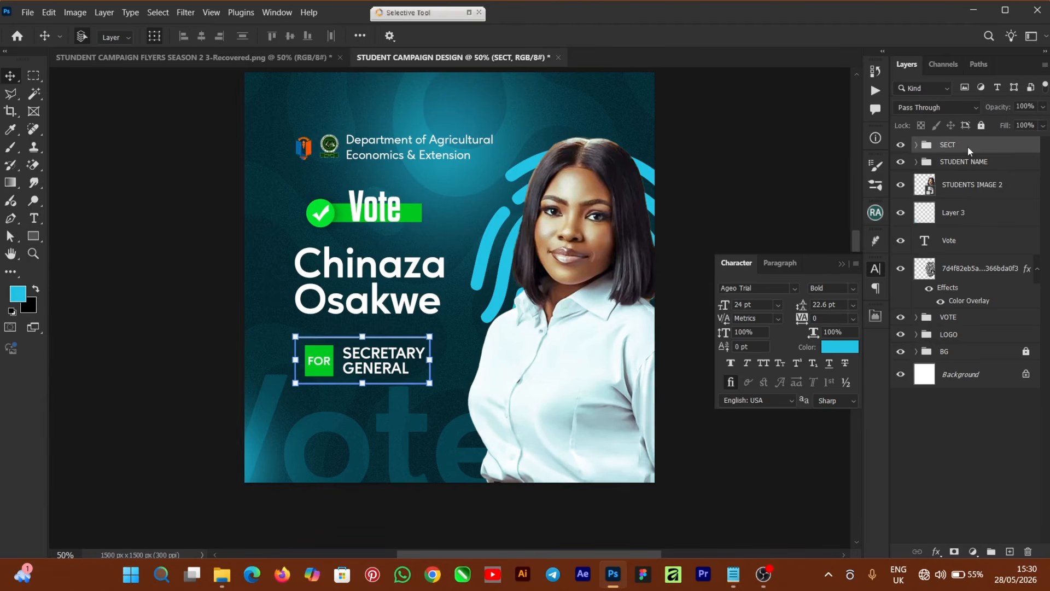
key(Up)
key(Up)
key(Up)
key(Up)
key(Up)
key(Up)
key(Up)
key(Up)
key(Up)
key(Up)
key(Up)
key(Up)
key(Up)
key(Up)
key(Up)
key(Up)
key(Up)
key(Up)
key(Up)
key(Up)
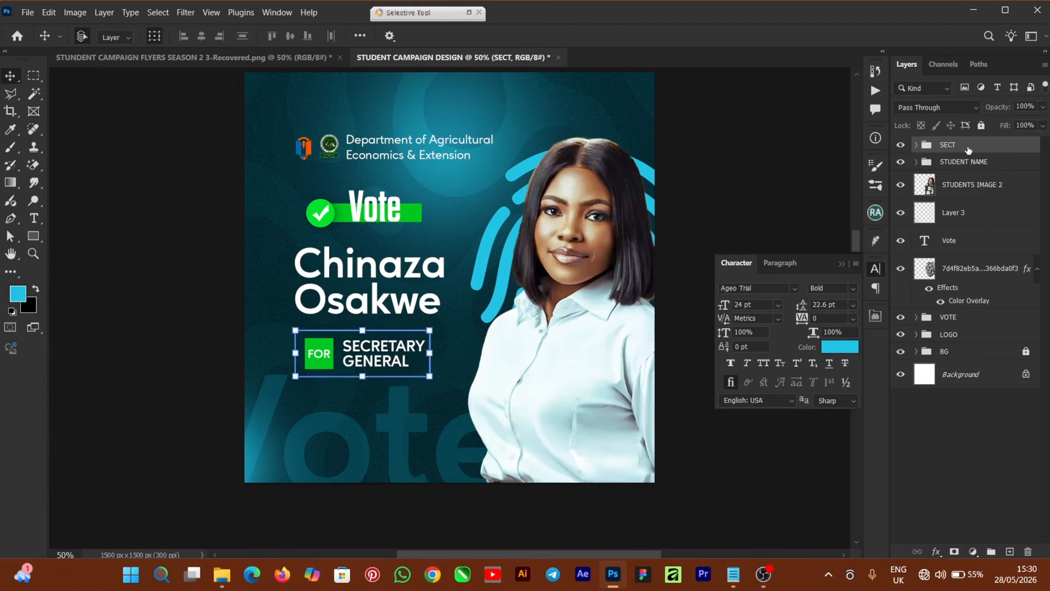
key(Up)
key(Up)
key(Up)
key(Up)
key(Up)
key(Up)
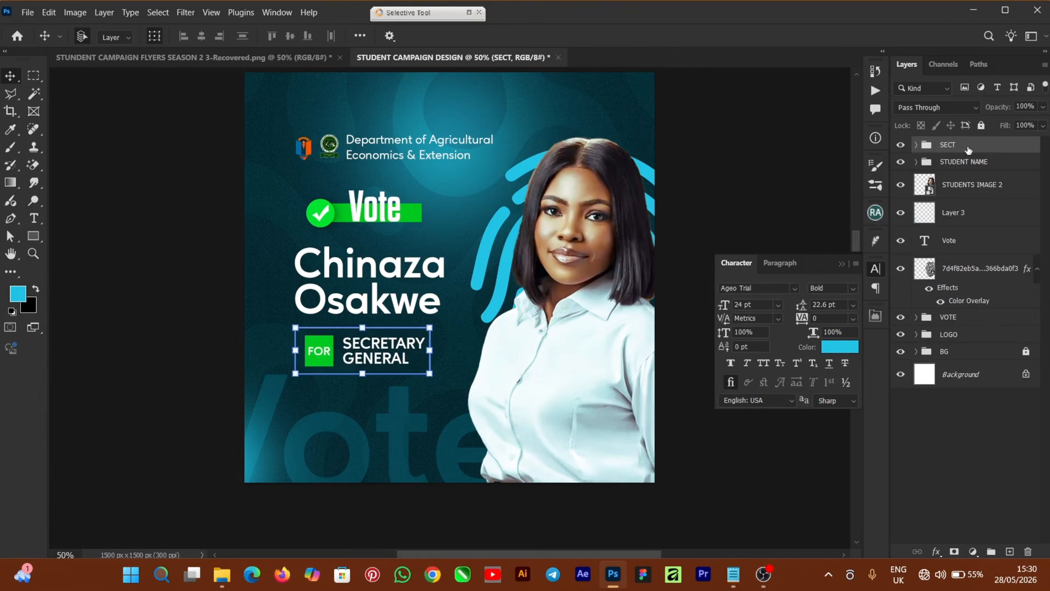
key(Down)
key(Down)
key(Down)
key(Down)
key(Down)
key(Down)
click(954, 247)
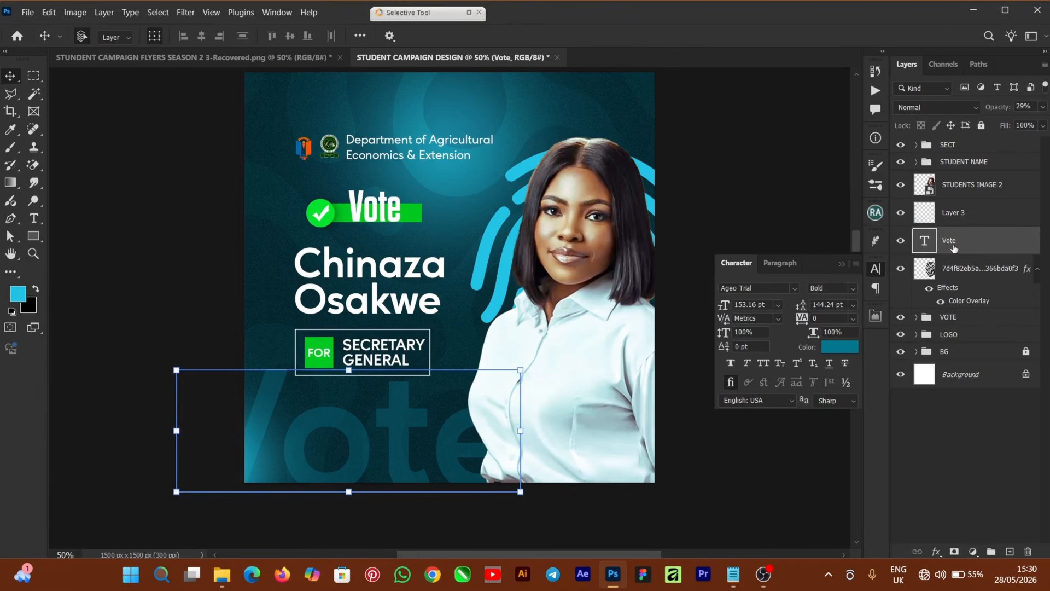
click(195, 333)
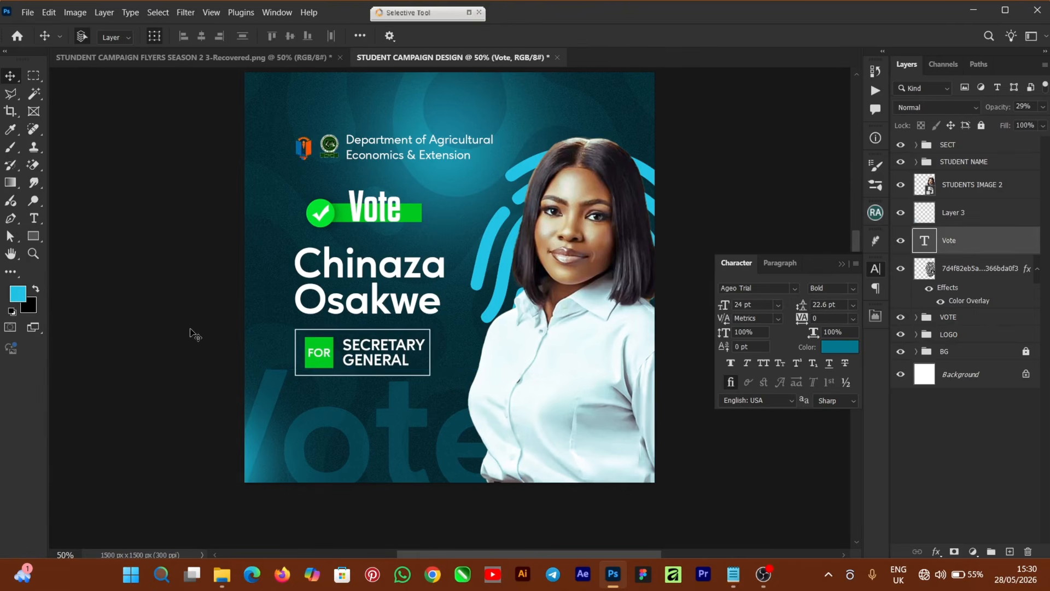
click(35, 240)
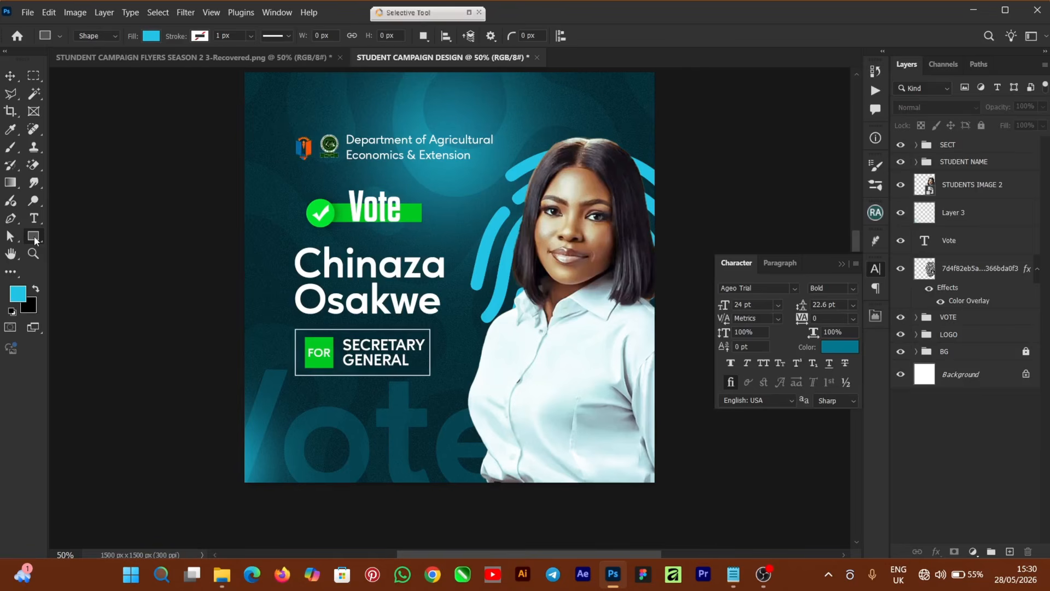
Draw a rectangle below the badge and fill it dark teal 012b34.
click(36, 289)
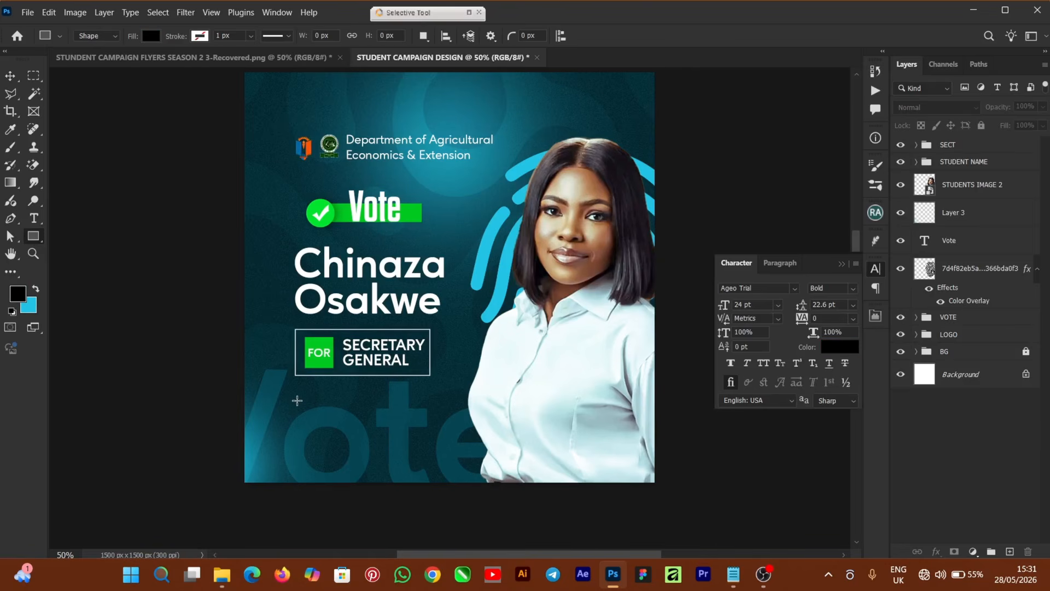
drag(295, 396, 501, 457)
click(719, 455)
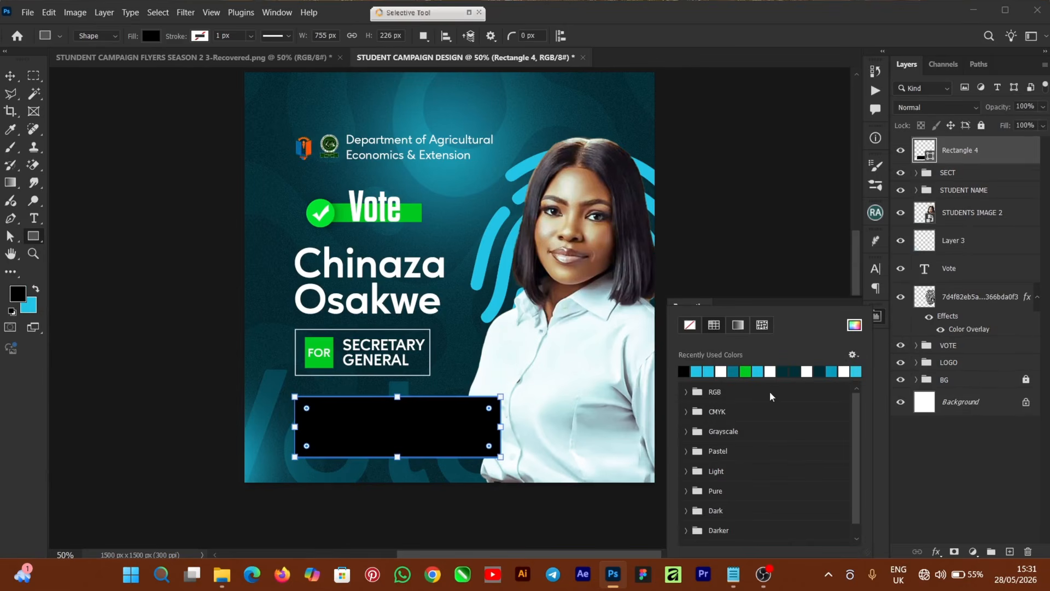
click(824, 371)
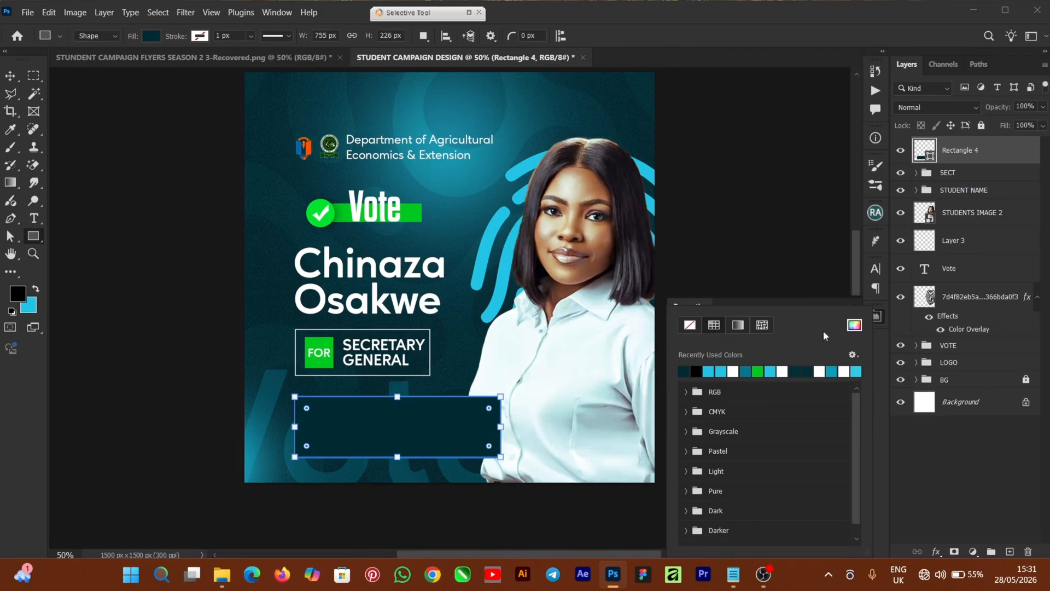
click(852, 325)
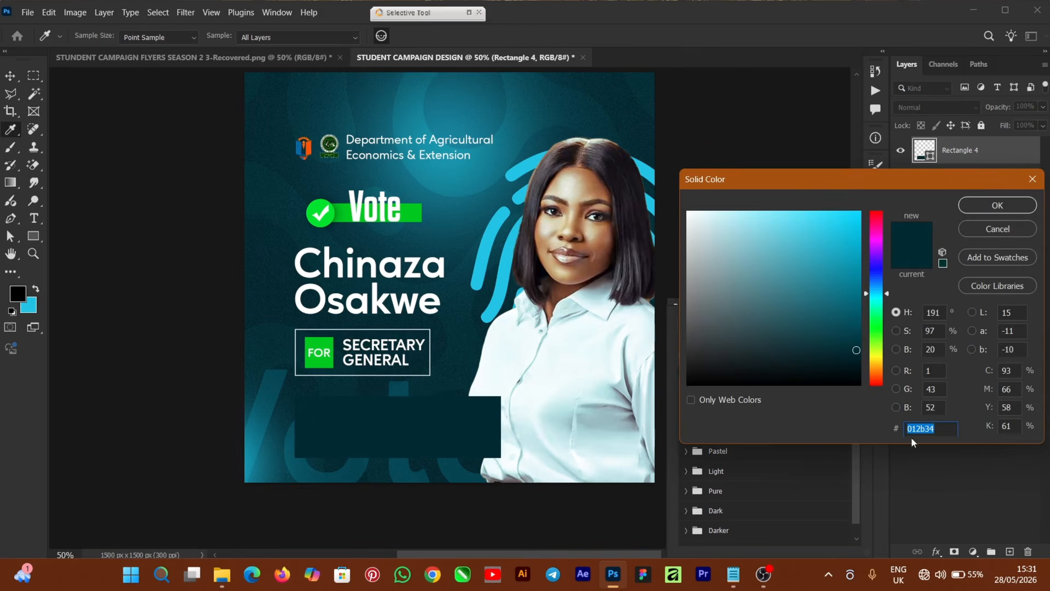
click(988, 207)
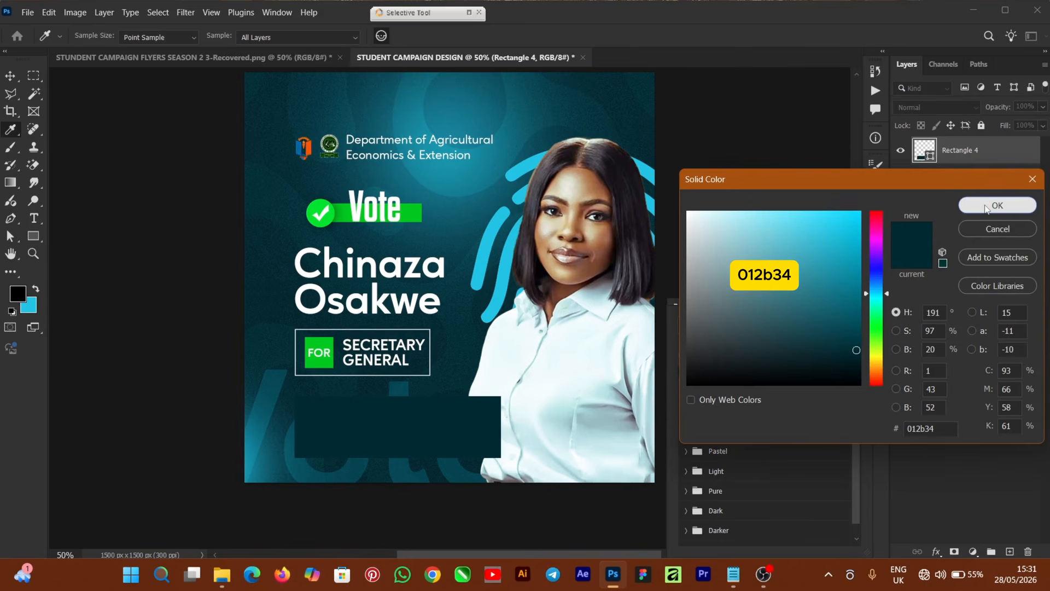
click(988, 207)
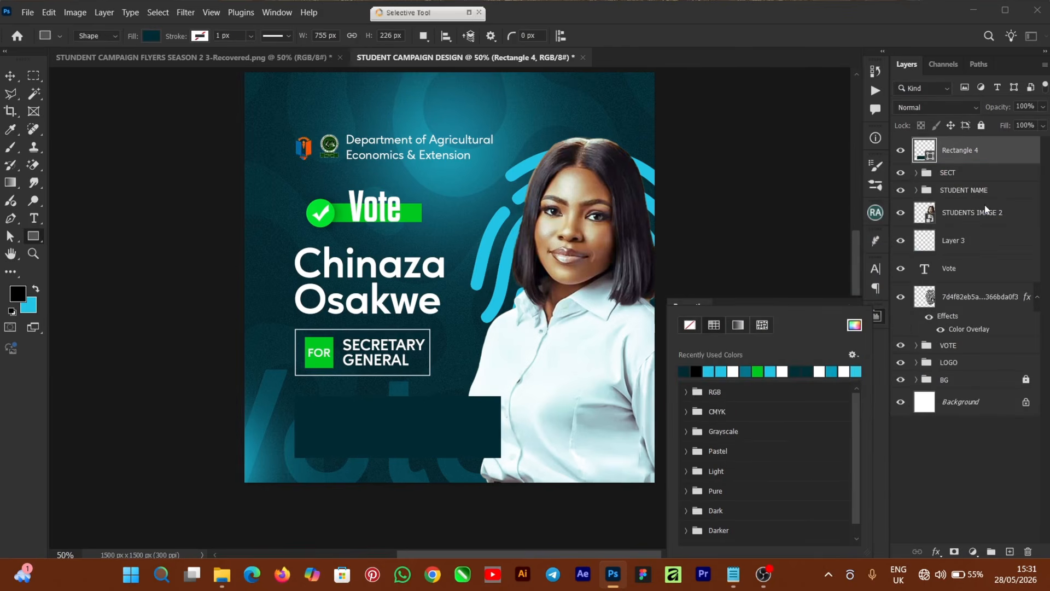
Stretch the dark panel's top edge slightly upward and commit the resize.
click(10, 75)
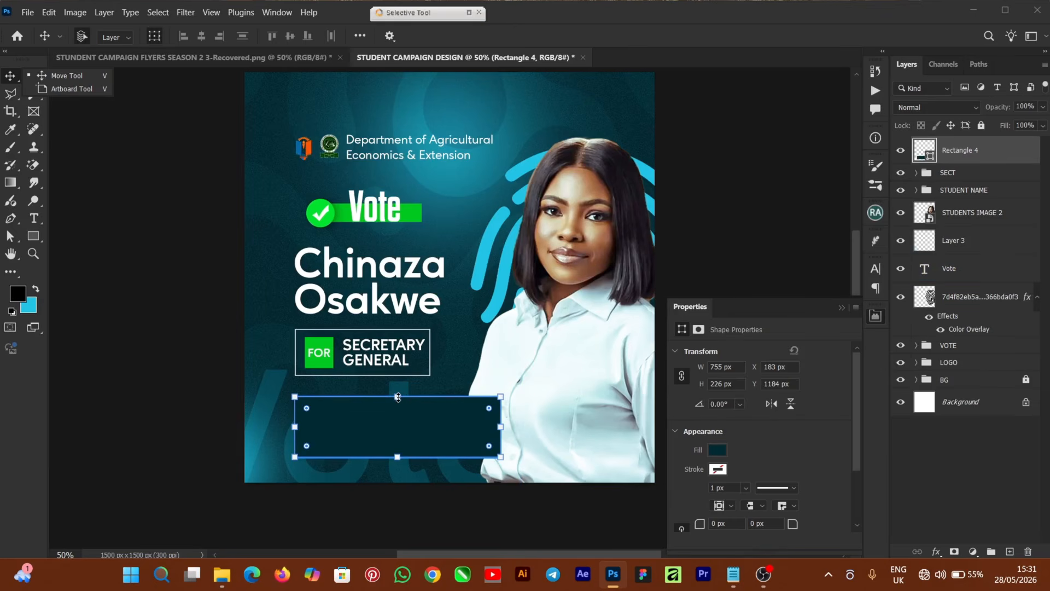
click(397, 390)
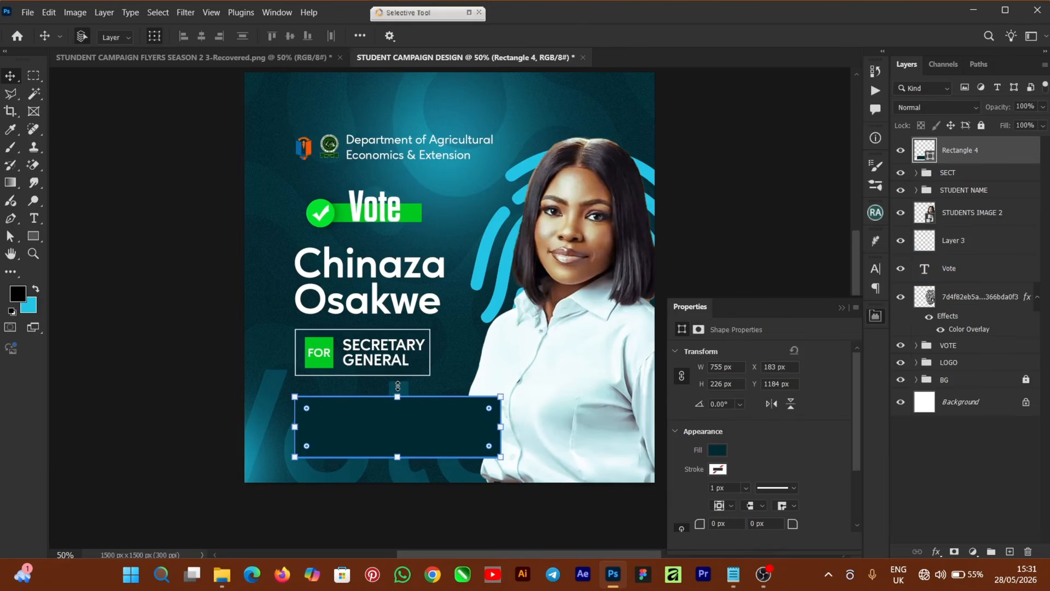
drag(398, 386, 398, 381)
key(ctrl+plus)
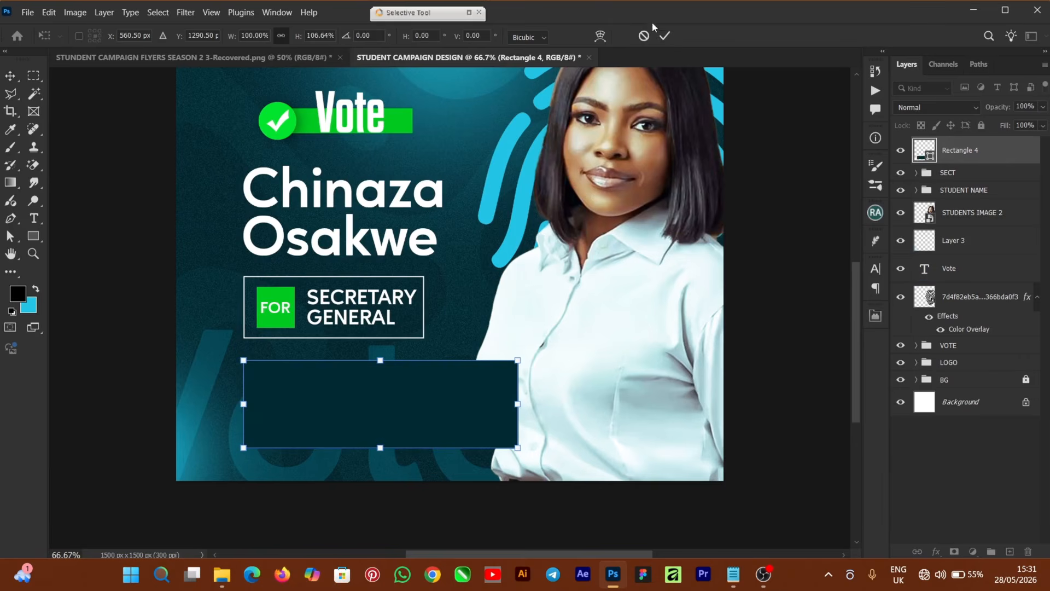
click(663, 36)
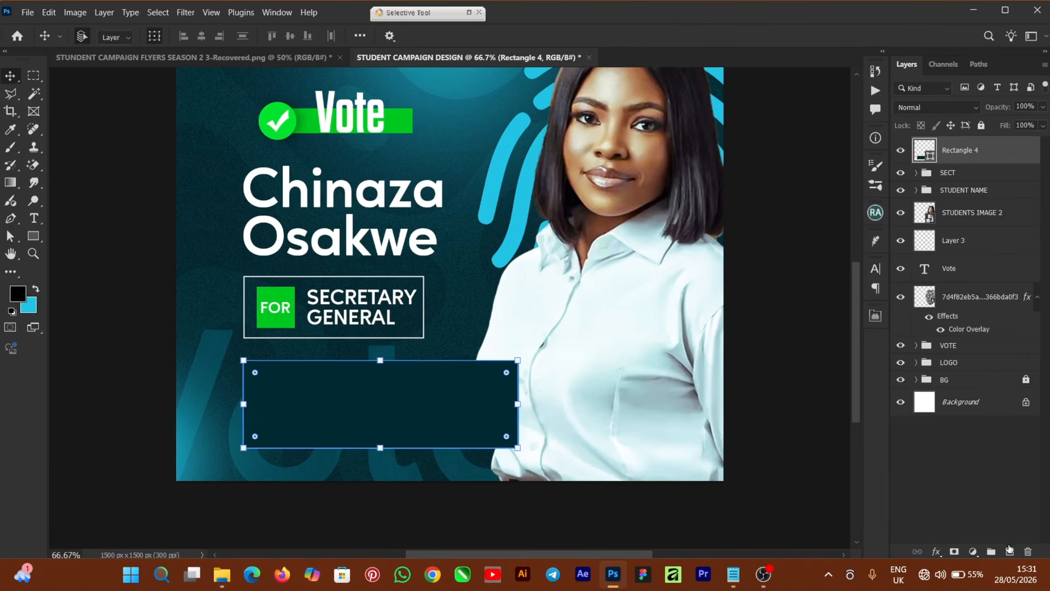
On a new layer, dab a soft cyan brush glow along the dark panel's bottom.
click(1010, 551)
click(36, 290)
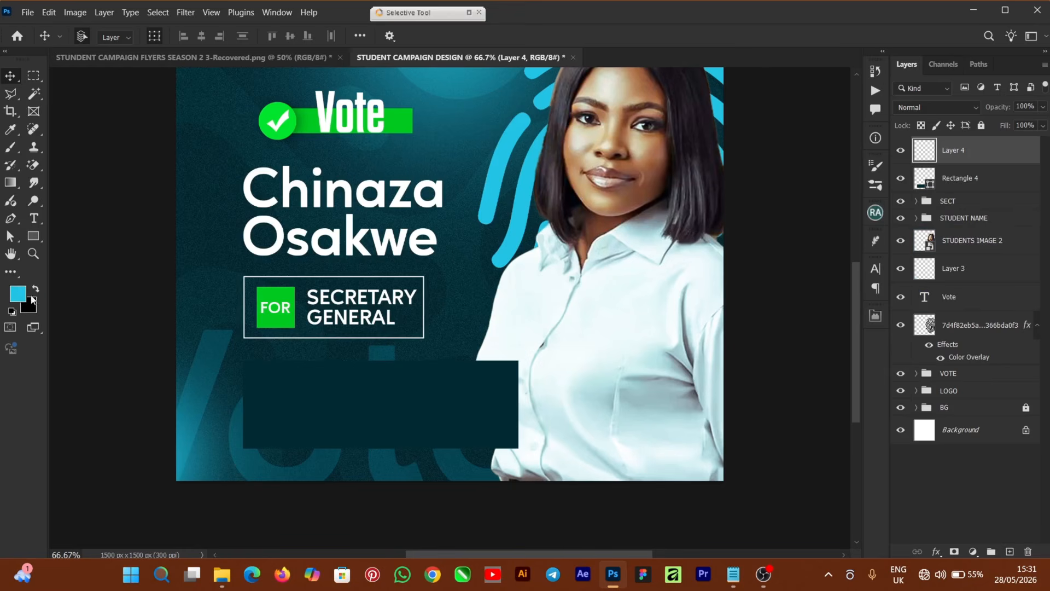
click(12, 148)
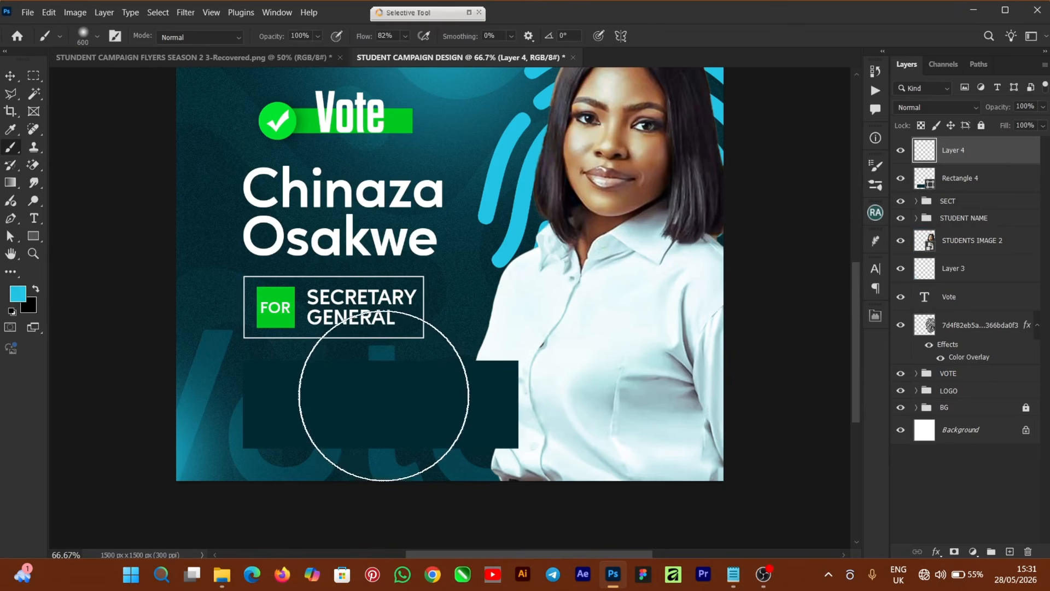
key(bracketleft)
key(bracketleft)
key(bracketleft)
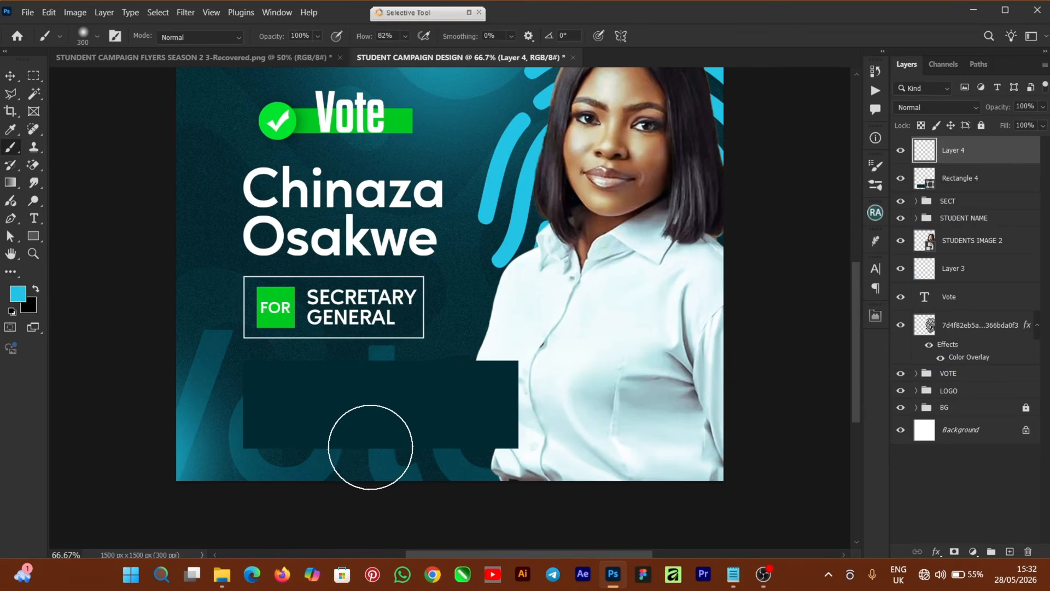
key(bracketright)
click(371, 457)
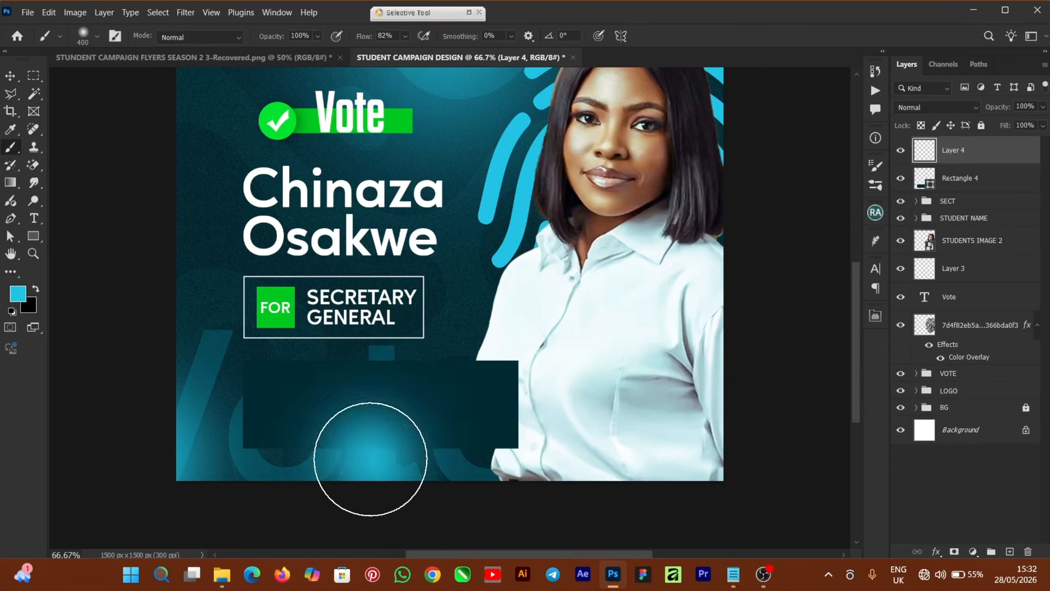
Clip the glow layer to the Rectangle 4 panel with a clipping mask.
click(11, 76)
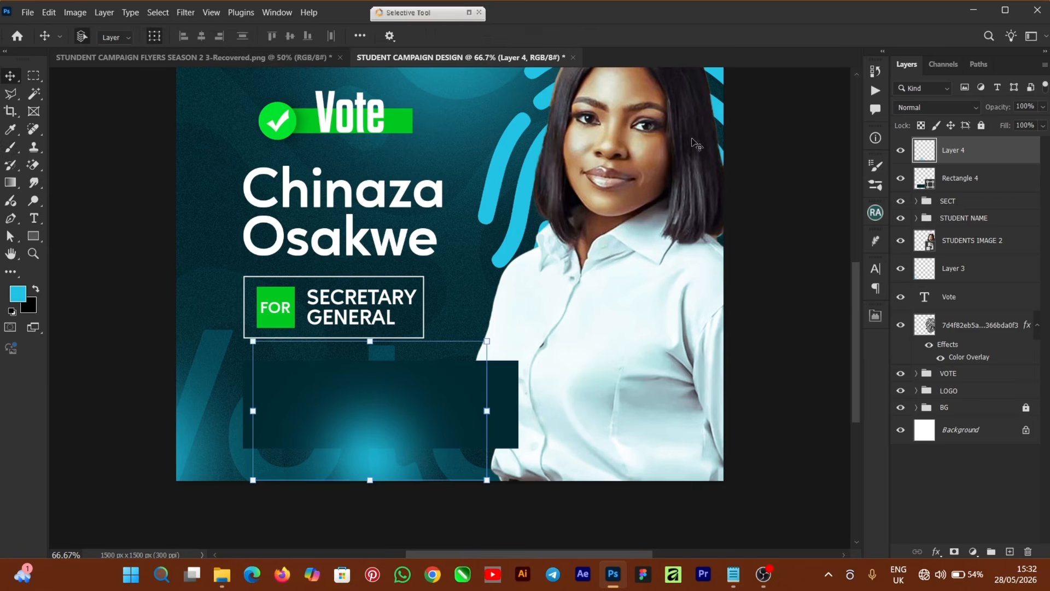
right_click(974, 155)
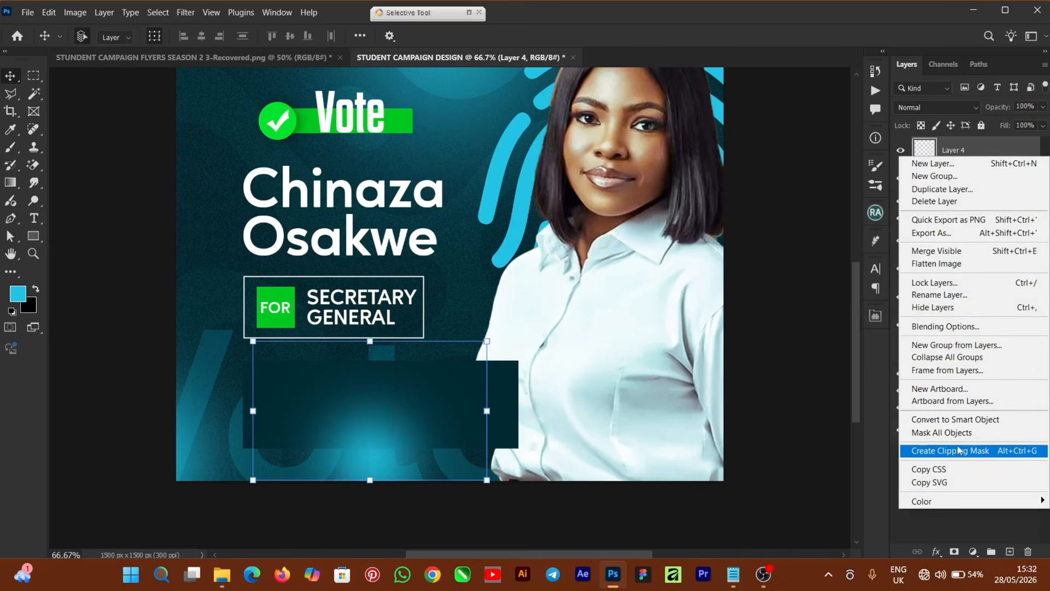
click(988, 459)
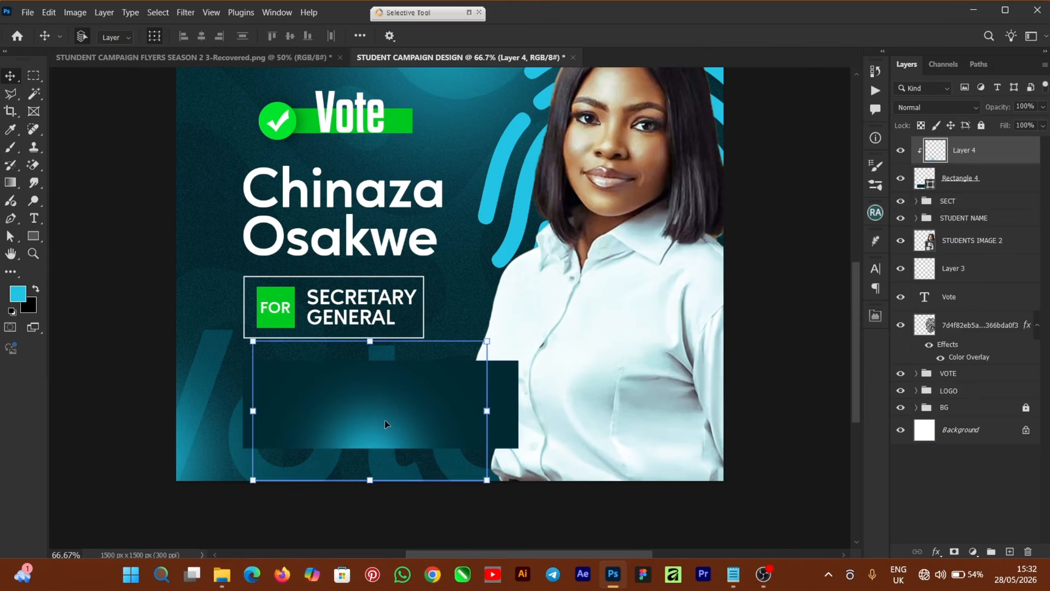
Copy the four qualities lines from the Notepad notes.
click(810, 346)
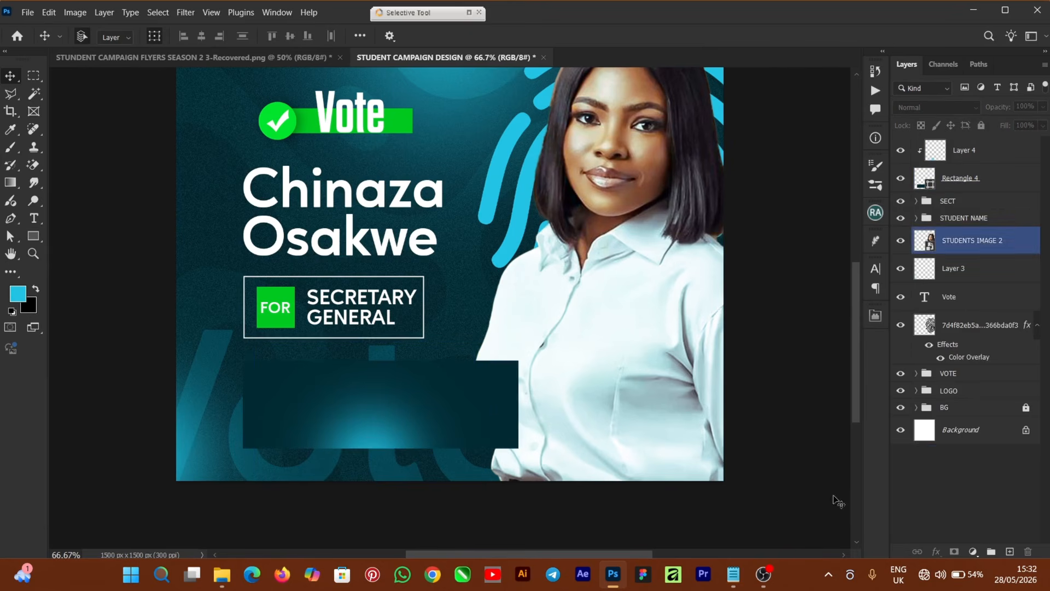
click(734, 573)
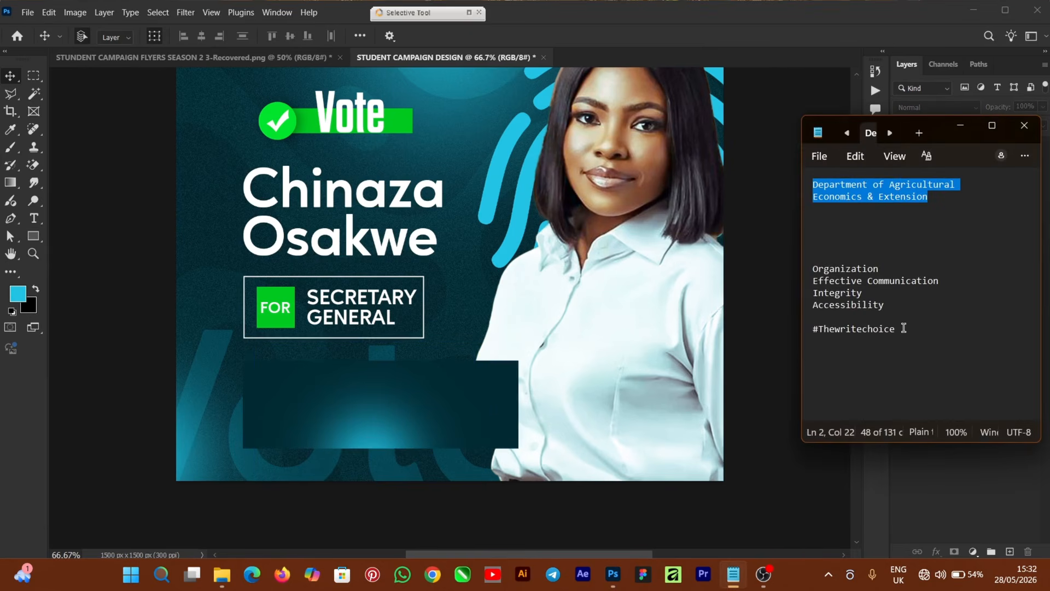
drag(881, 310, 806, 262)
right_click(836, 274)
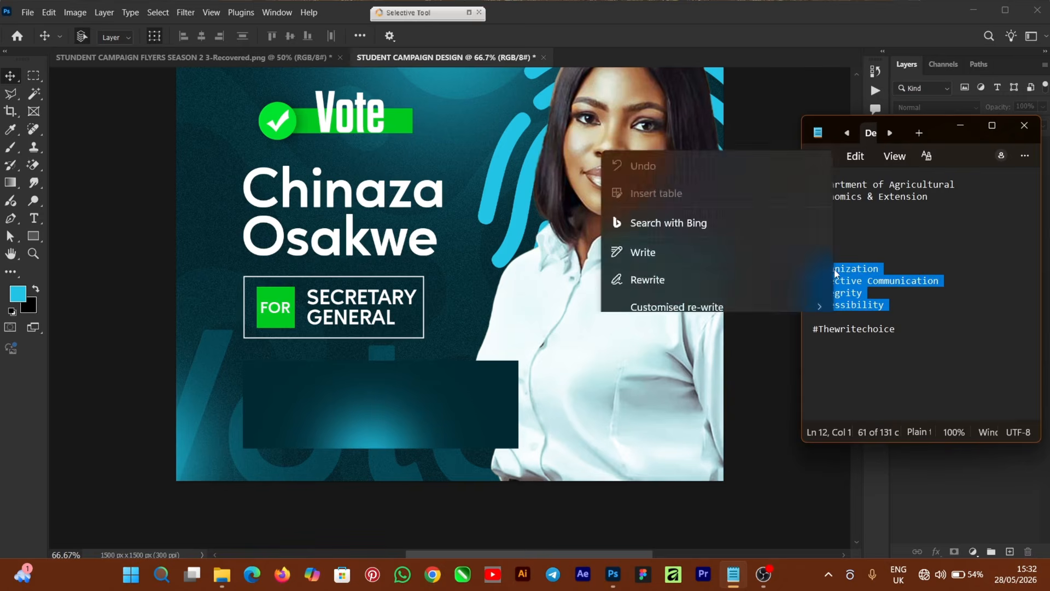
click(673, 285)
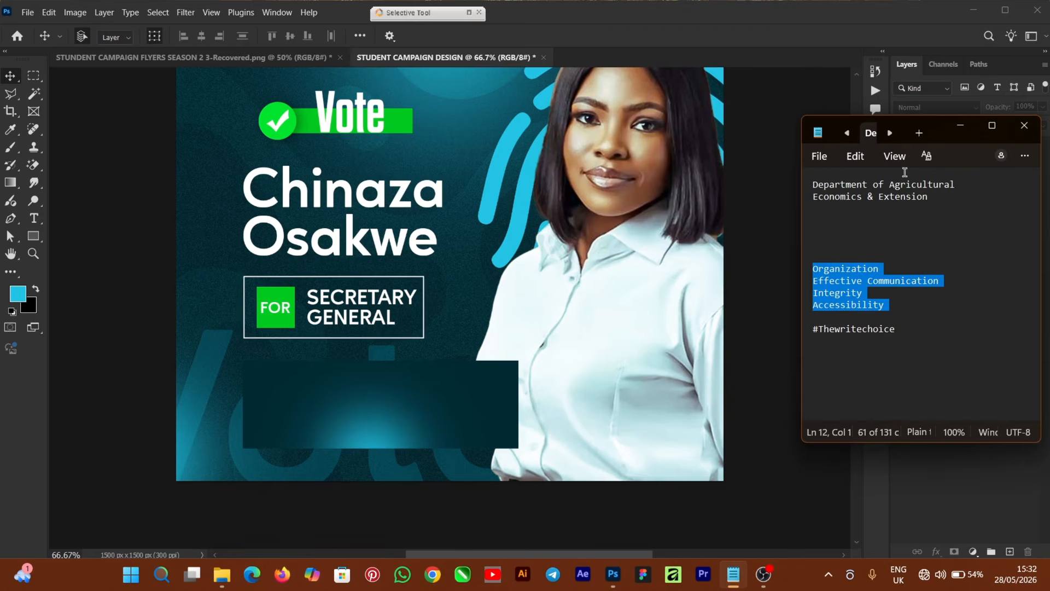
click(960, 127)
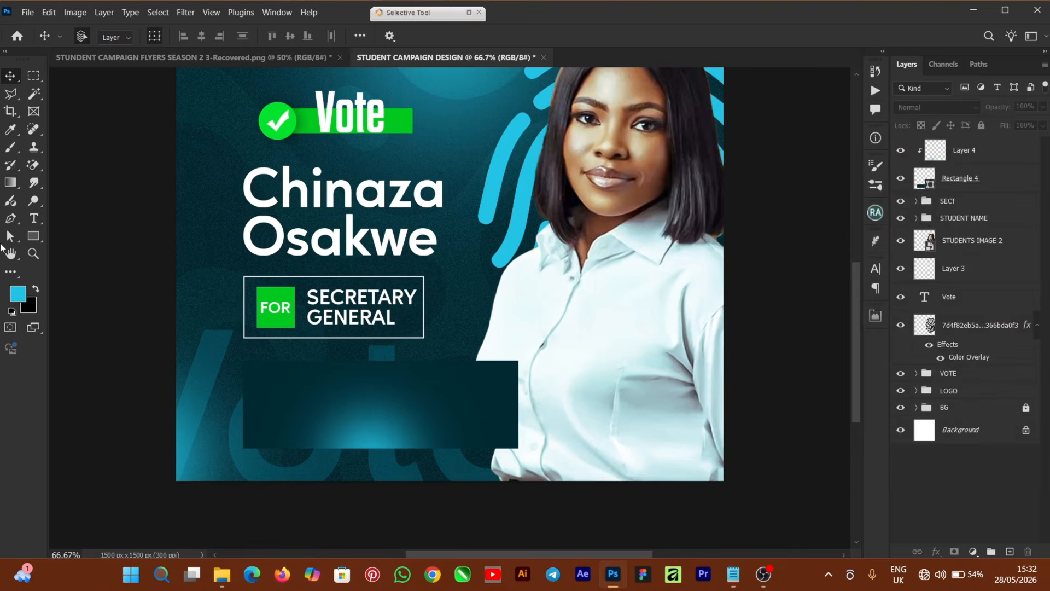
Paste the qualities list onto the flyer as a new white (ffffff) text layer.
click(34, 219)
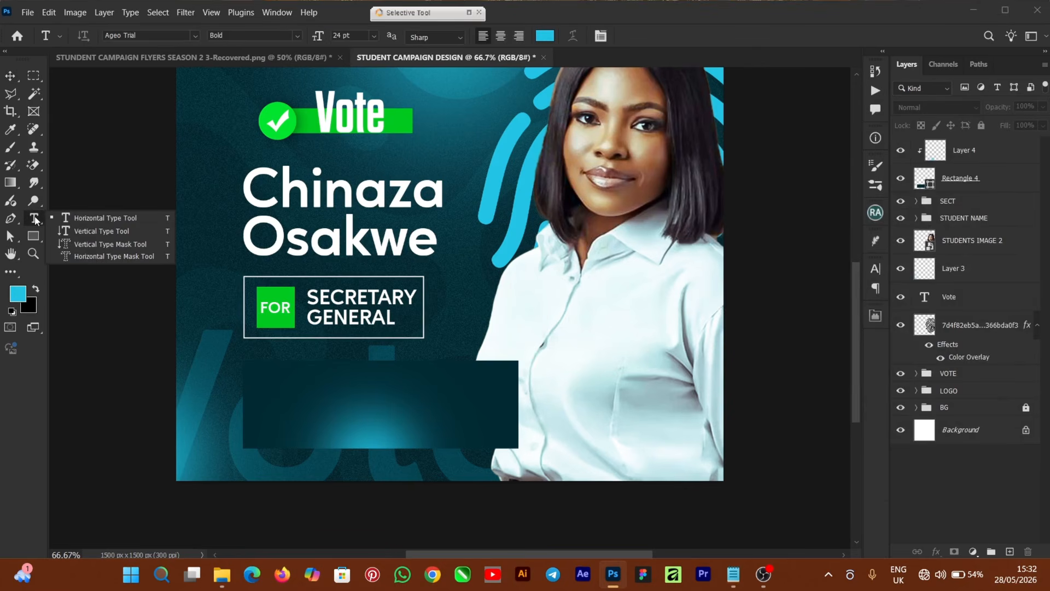
click(540, 36)
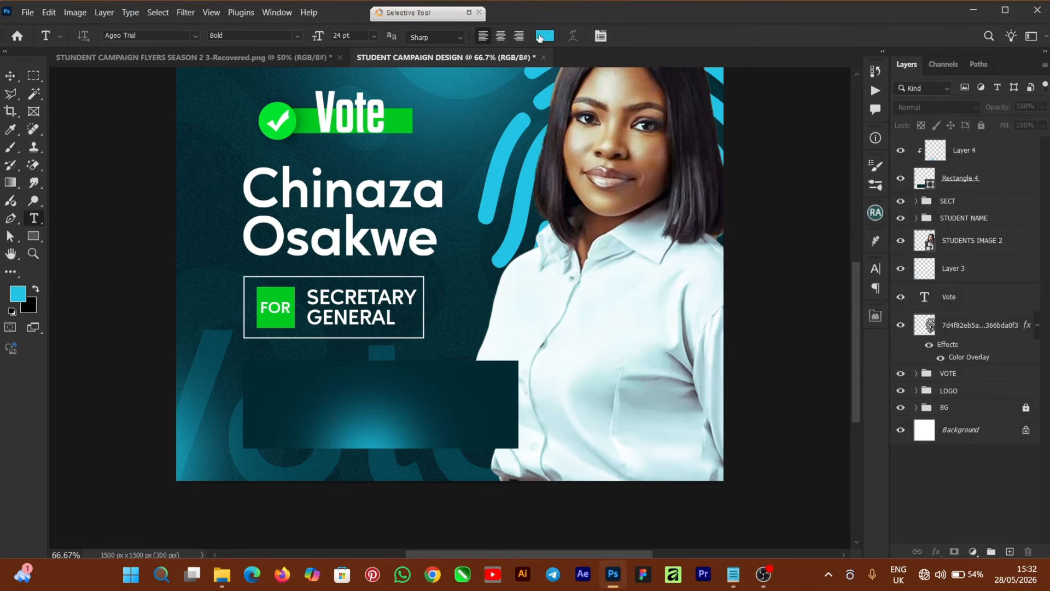
key(ctrl+v)
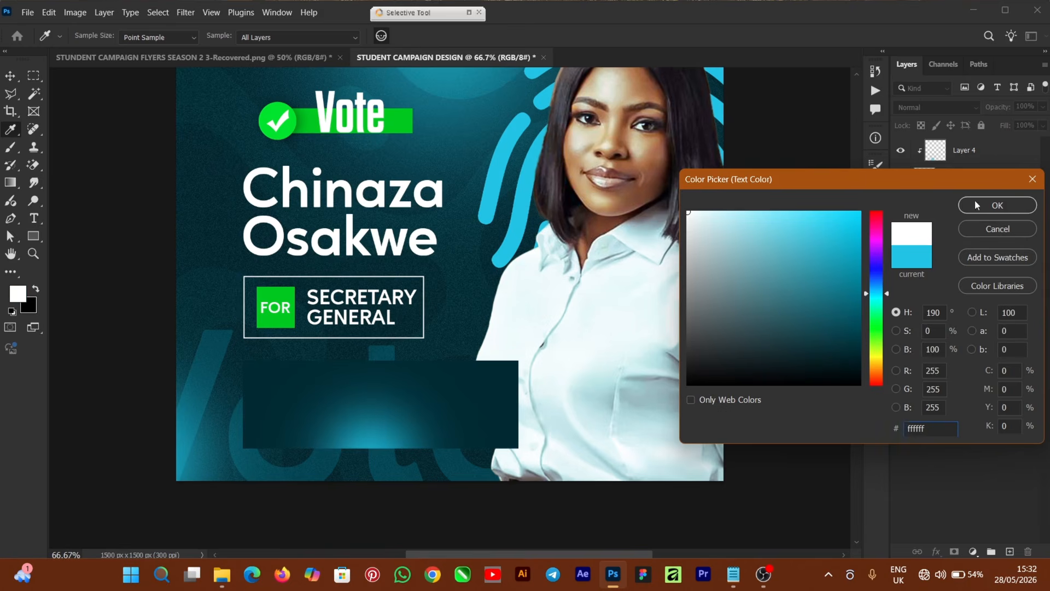
click(977, 206)
click(454, 140)
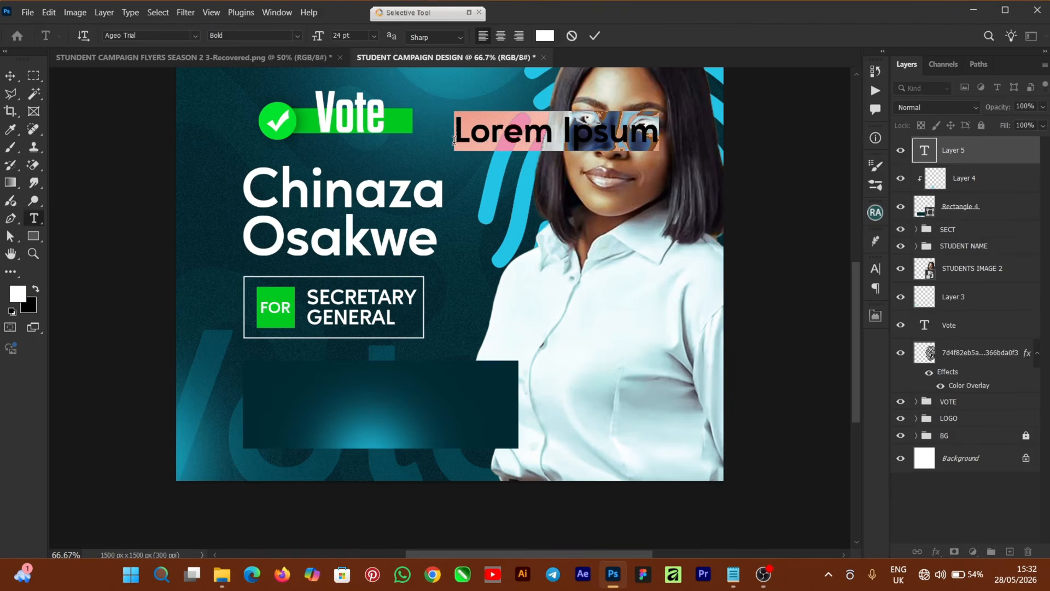
key(ctrl+v)
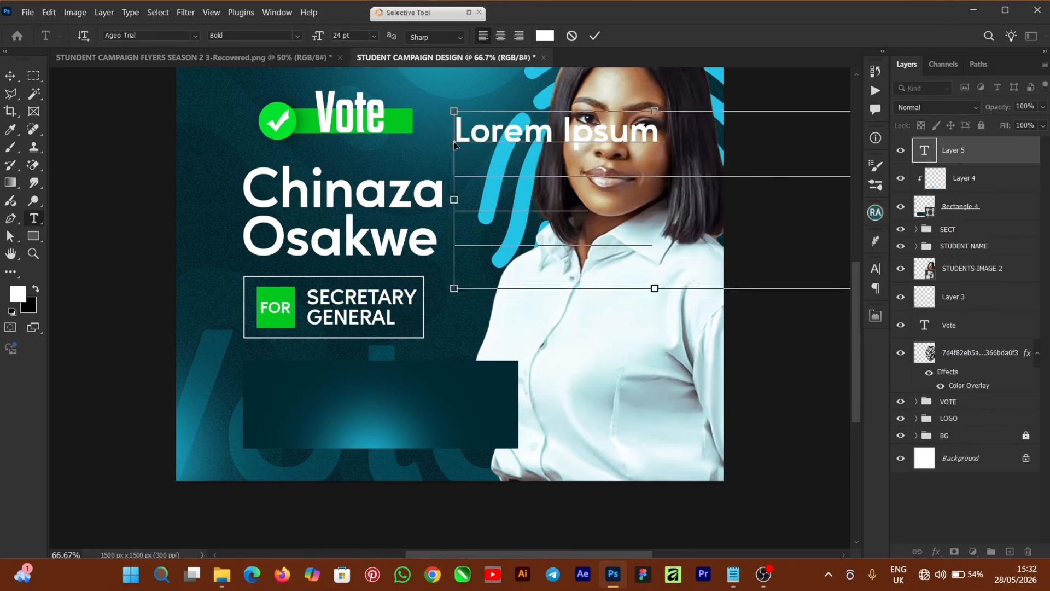
click(595, 37)
click(11, 76)
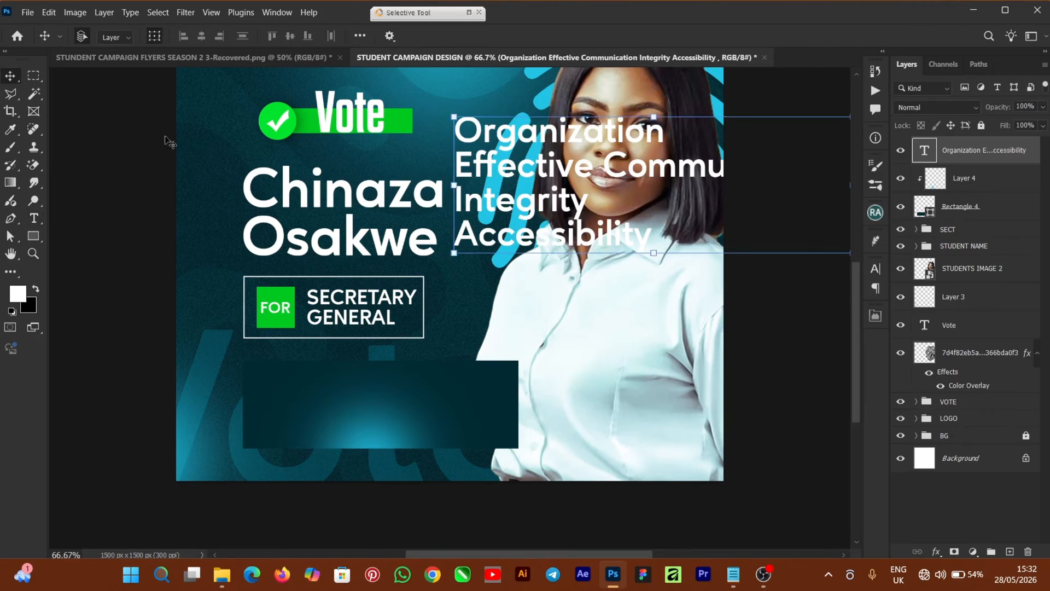
Shrink the qualities text and move it down into the dark panel.
drag(566, 178, 353, 378)
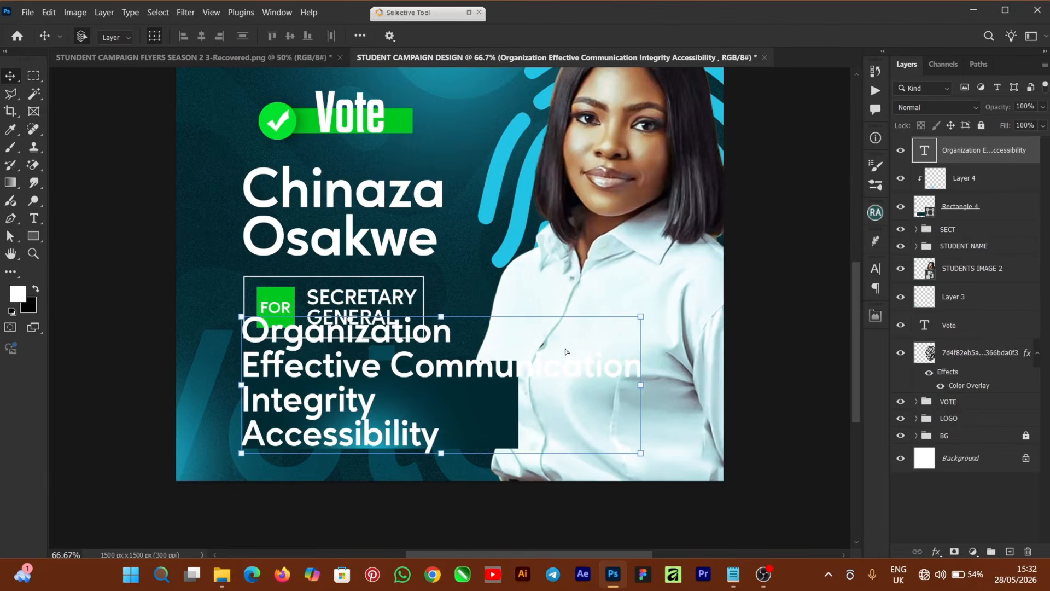
drag(641, 316, 416, 411)
drag(291, 432, 321, 394)
drag(447, 375, 430, 382)
key(Return)
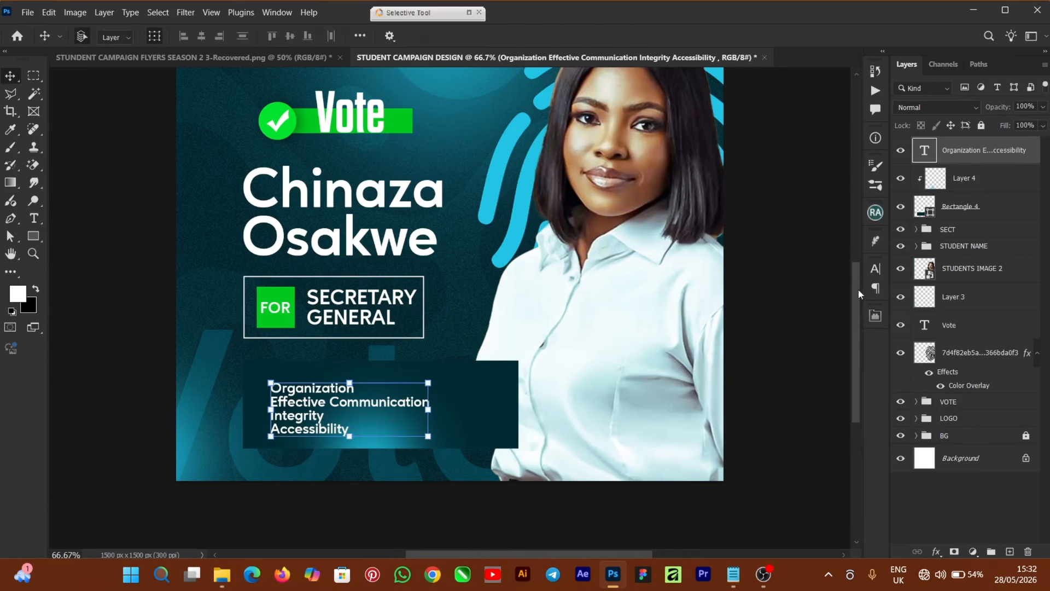
Set the list to Medium weight with 14 pt leading and fit it inside the panel.
click(876, 269)
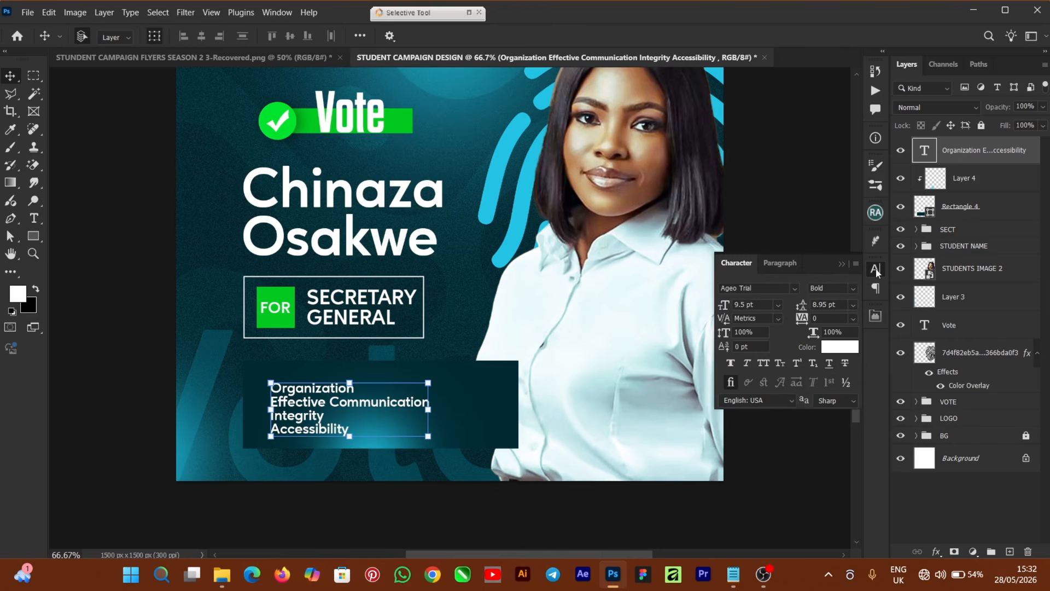
click(850, 290)
click(837, 327)
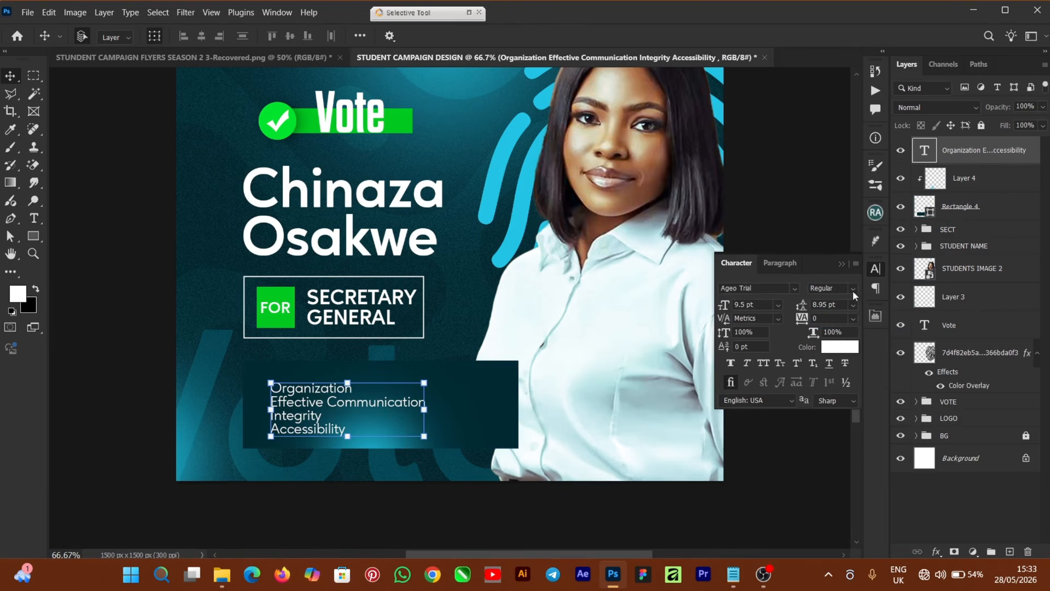
click(852, 288)
click(832, 334)
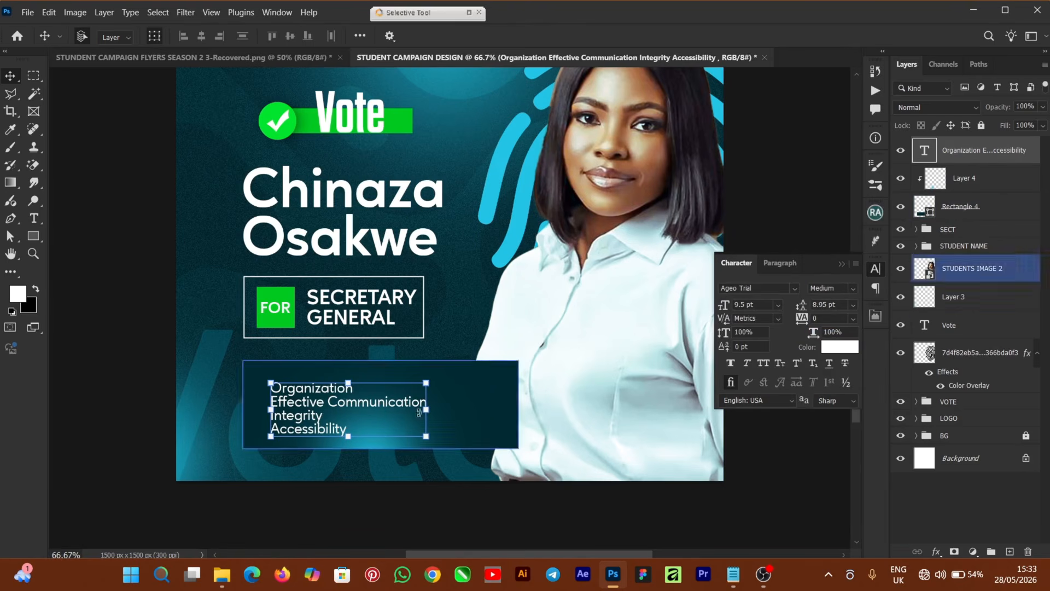
drag(293, 407, 291, 408)
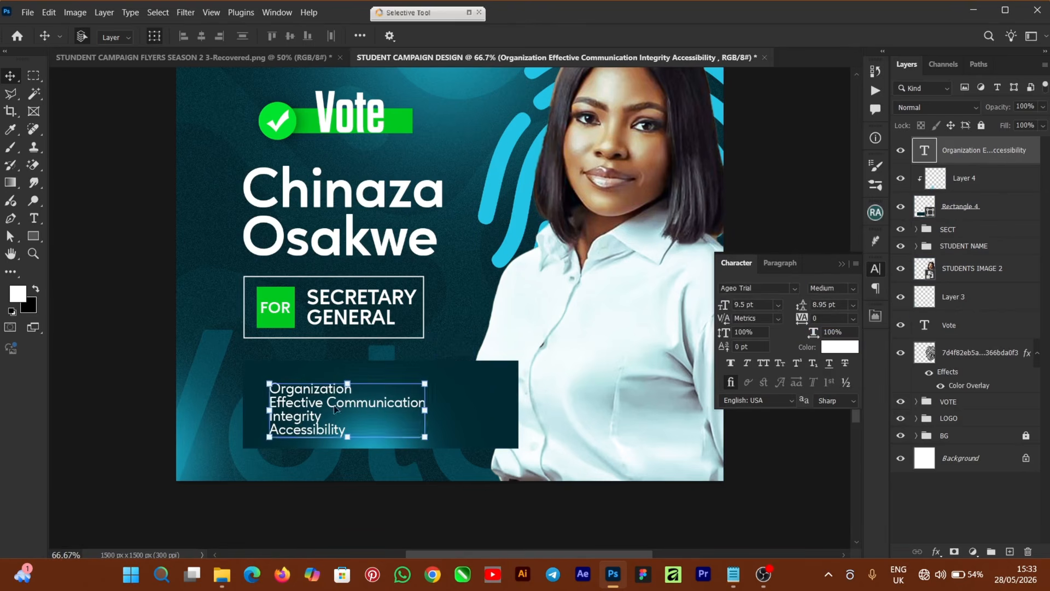
click(851, 307)
click(843, 402)
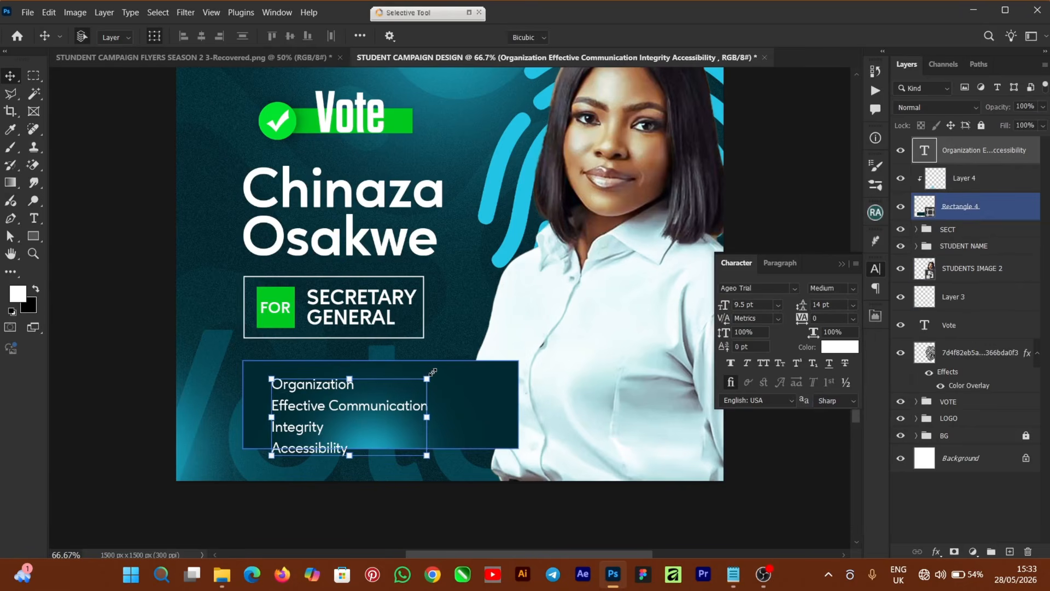
drag(433, 372, 426, 376)
drag(339, 413, 340, 398)
key(Return)
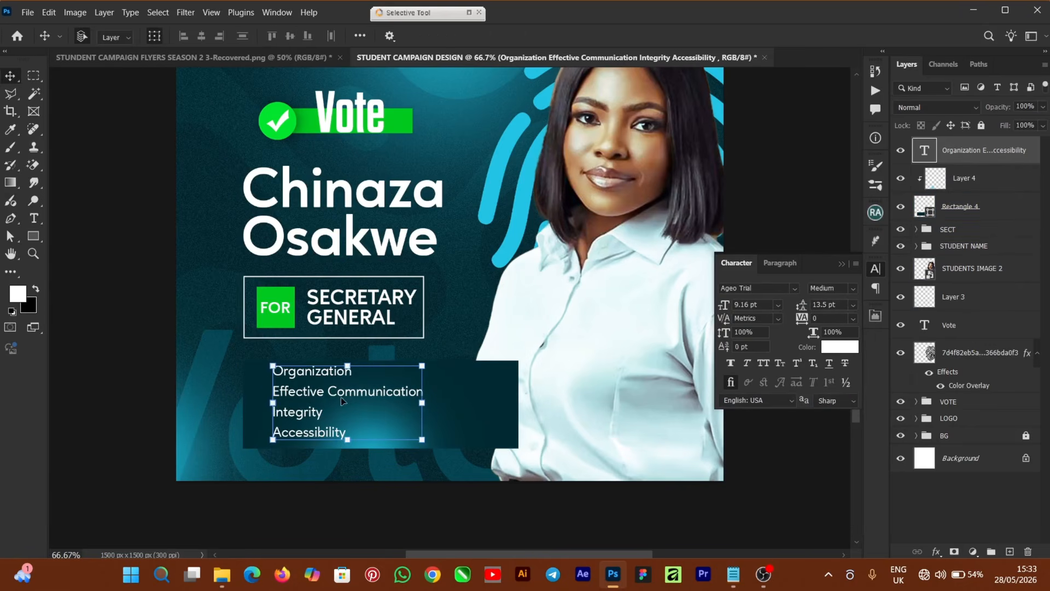
Add a dash before Organization, Effective Communication, Integrity and Accessibility.
double_click(290, 378)
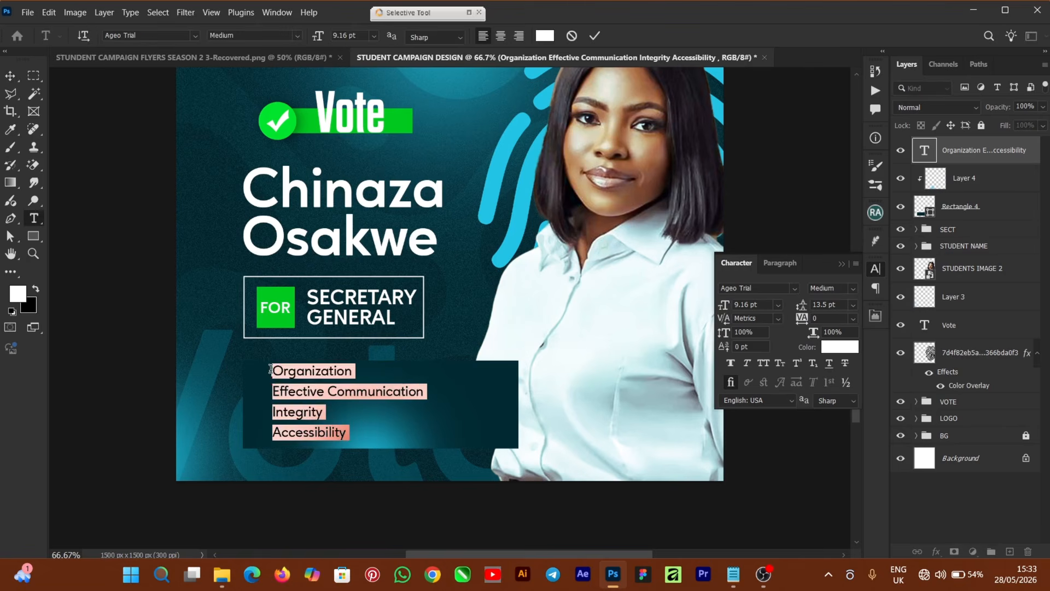
click(271, 370)
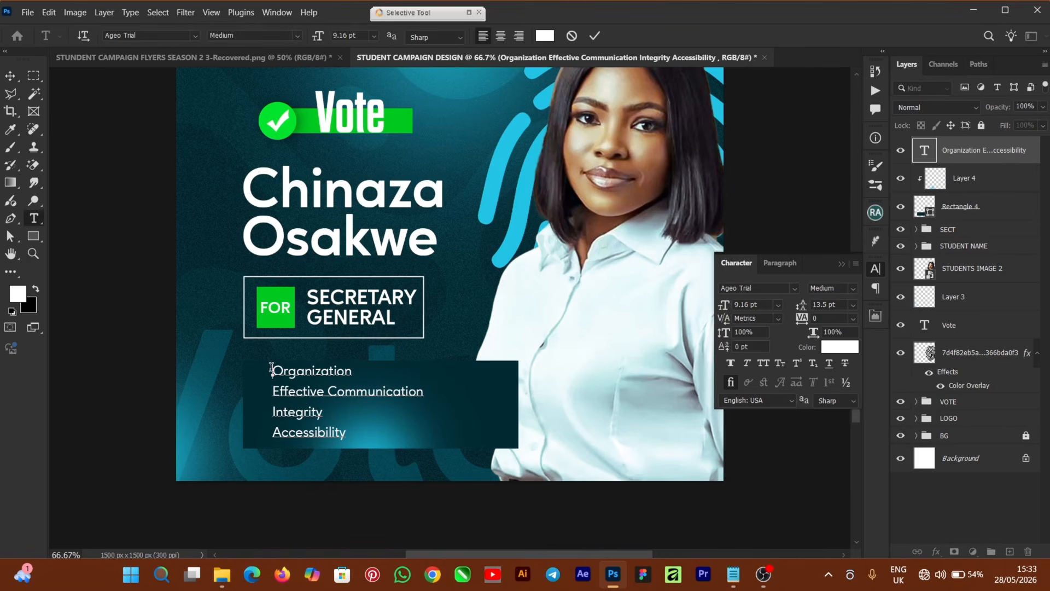
text(-)
click(272, 391)
text(-)
click(272, 412)
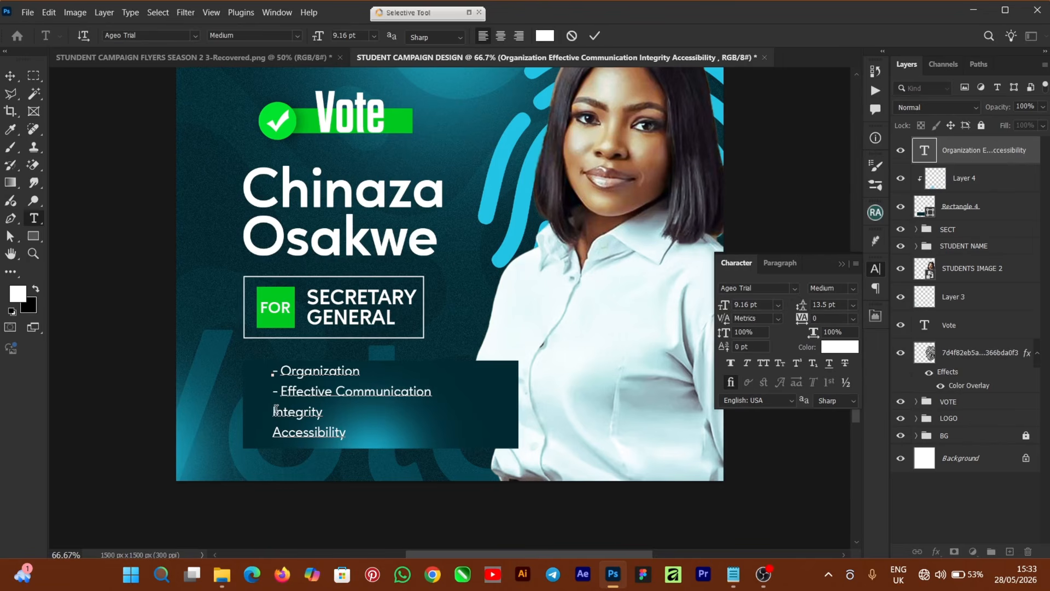
text(-)
click(271, 431)
text(-)
click(595, 36)
Duplicate the dashed list layer and copy #Thewritechoice from the Notepad notes.
key(v)
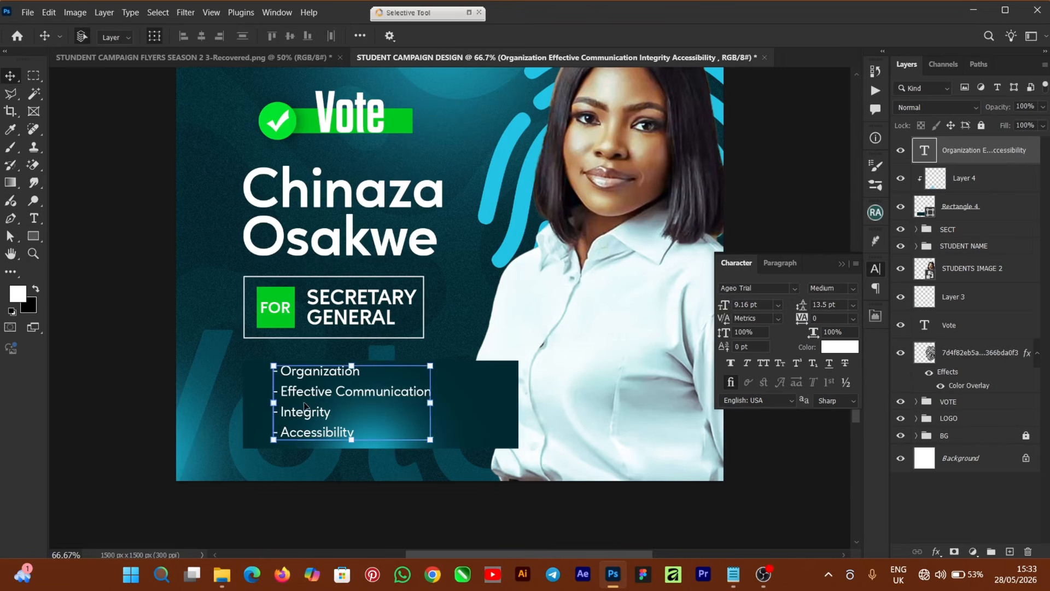
drag(301, 397, 490, 314)
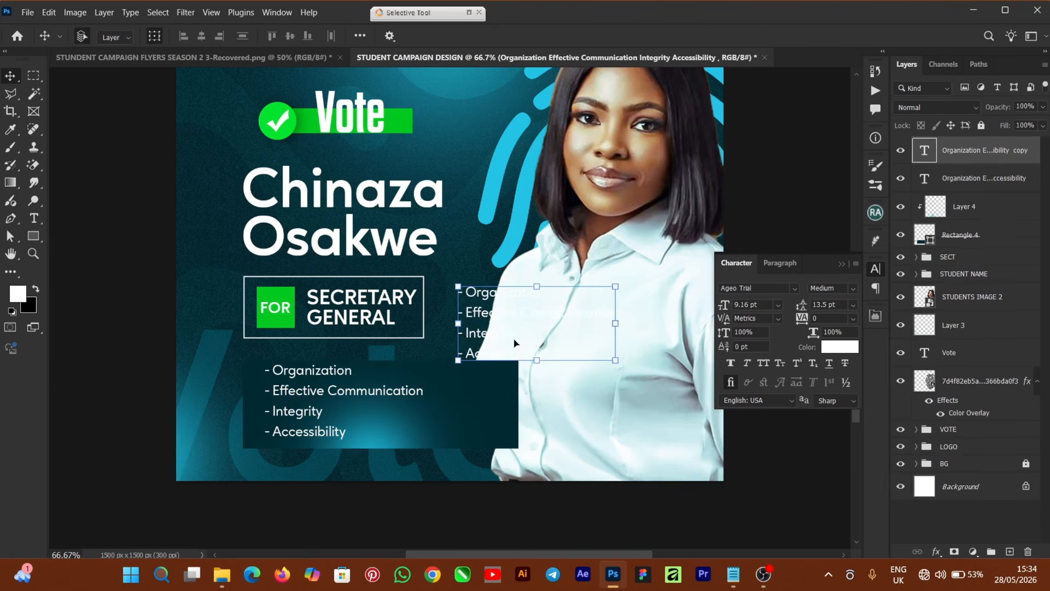
click(740, 577)
drag(897, 329, 798, 334)
right_click(857, 331)
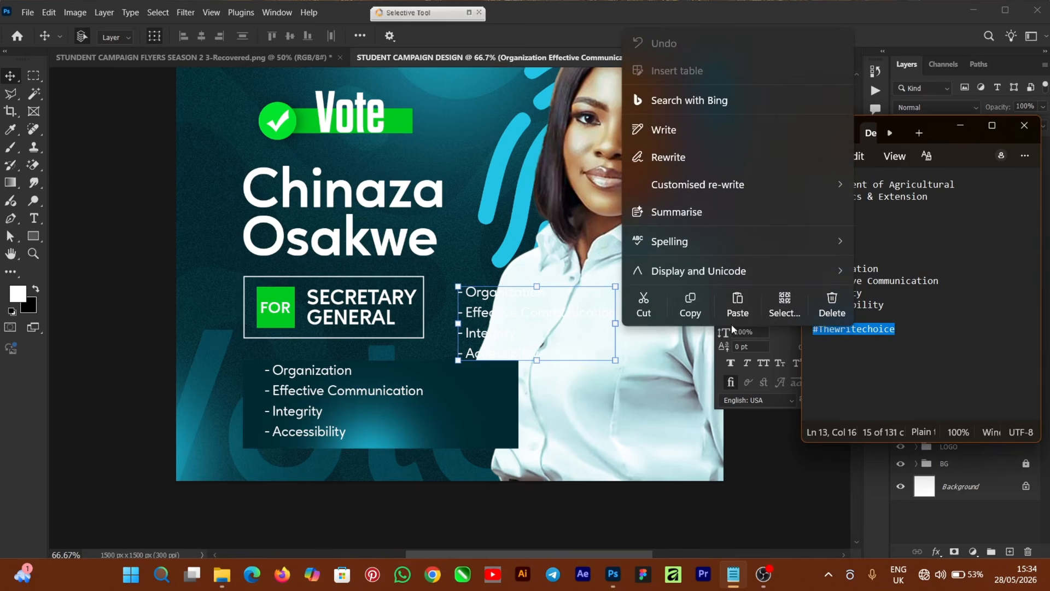
click(690, 304)
Replace the duplicate's text with the hashtag, move it bottom-right and make it Bold.
click(470, 313)
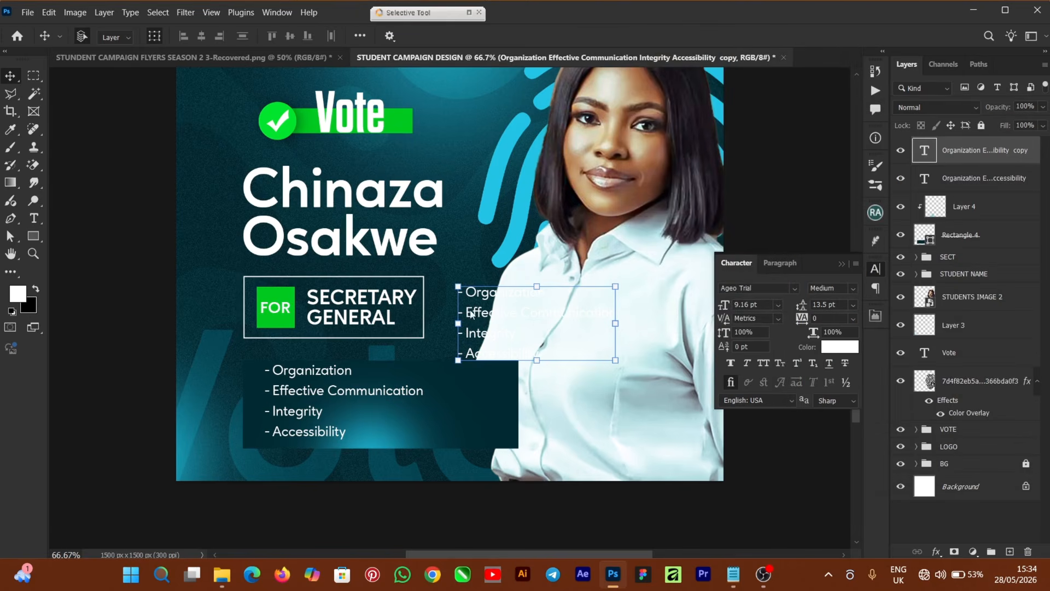
double_click(478, 313)
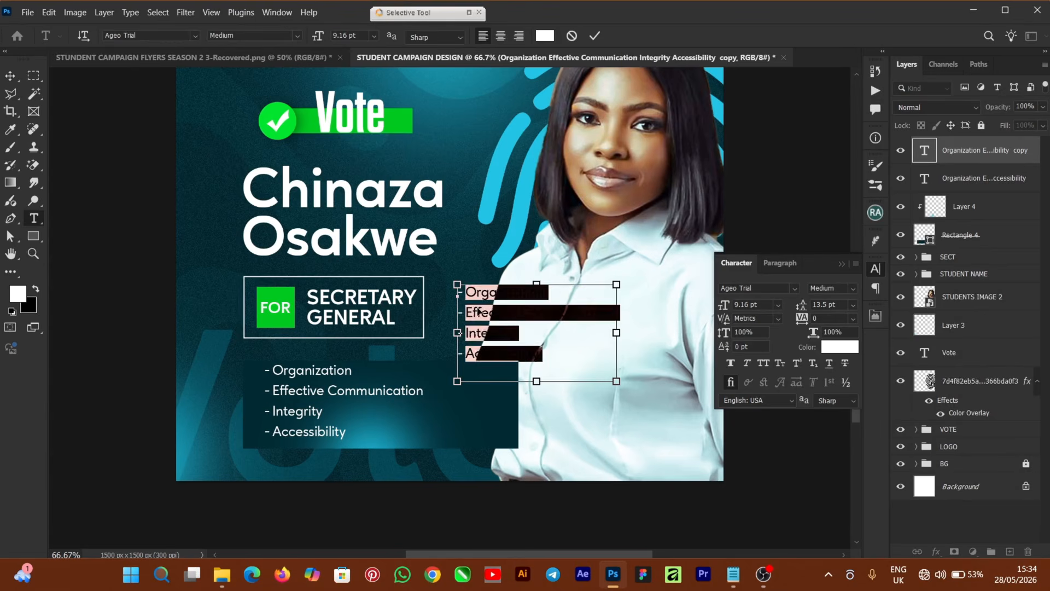
key(ctrl+v)
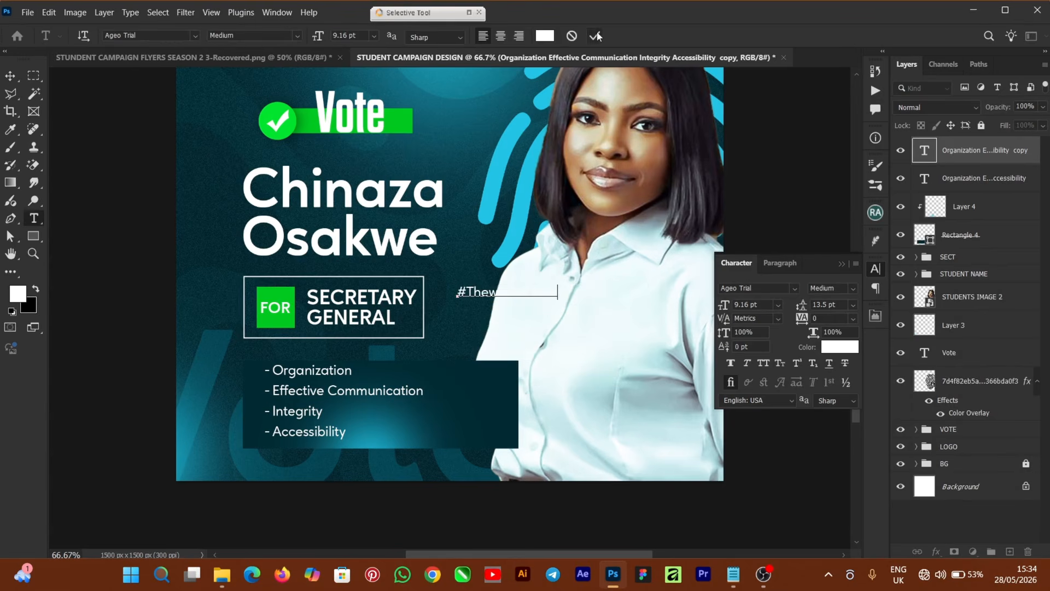
click(598, 35)
key(v)
drag(486, 310, 430, 437)
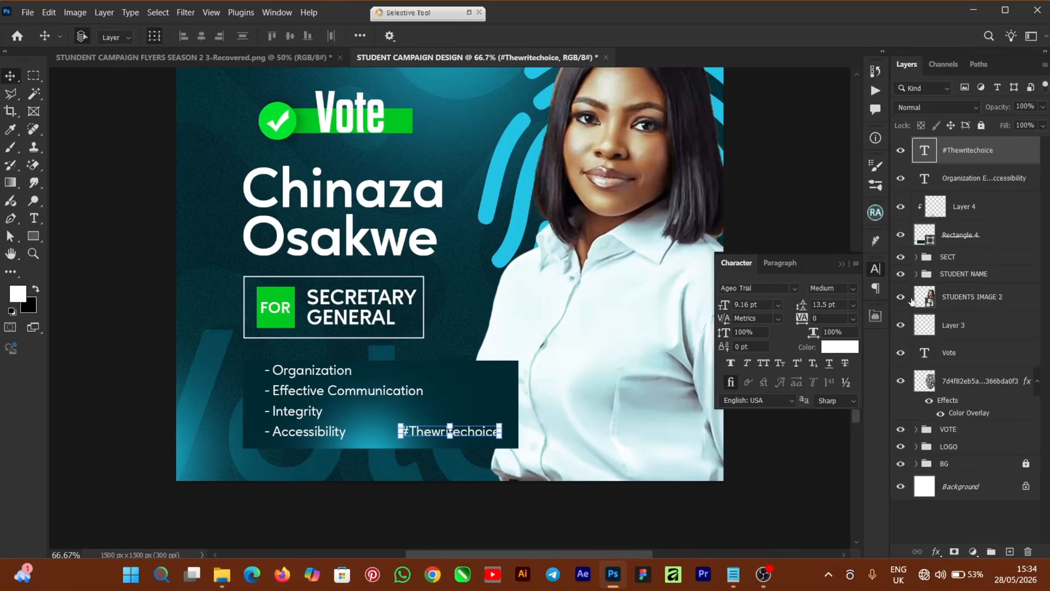
click(852, 290)
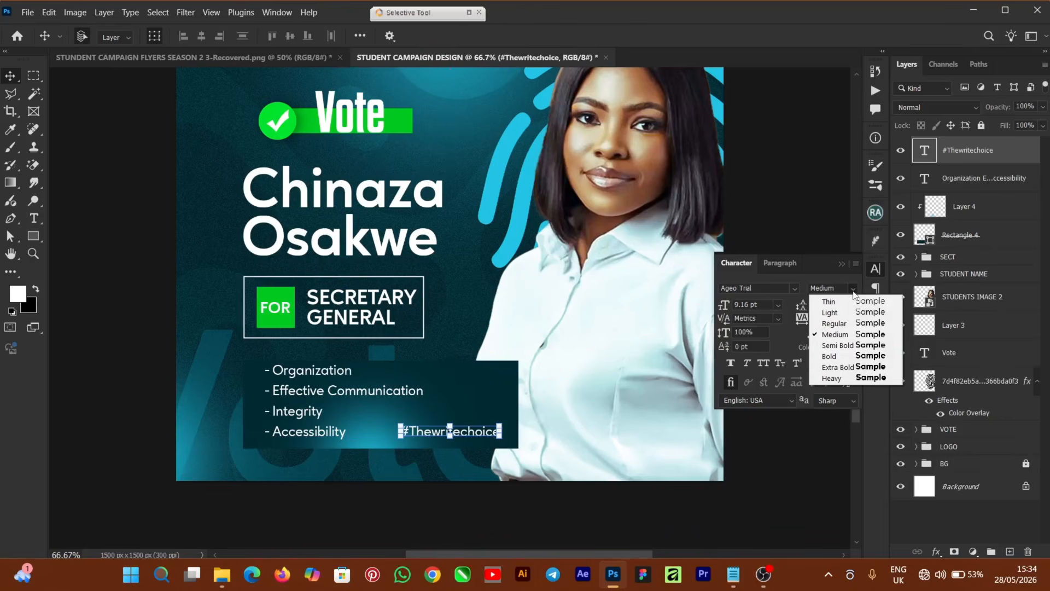
click(840, 356)
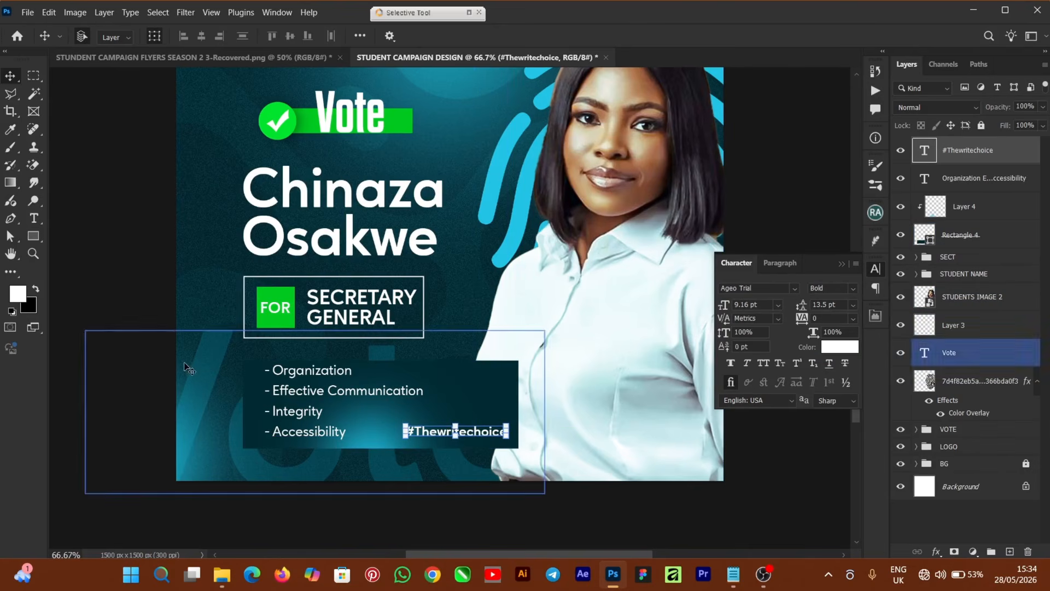
click(109, 322)
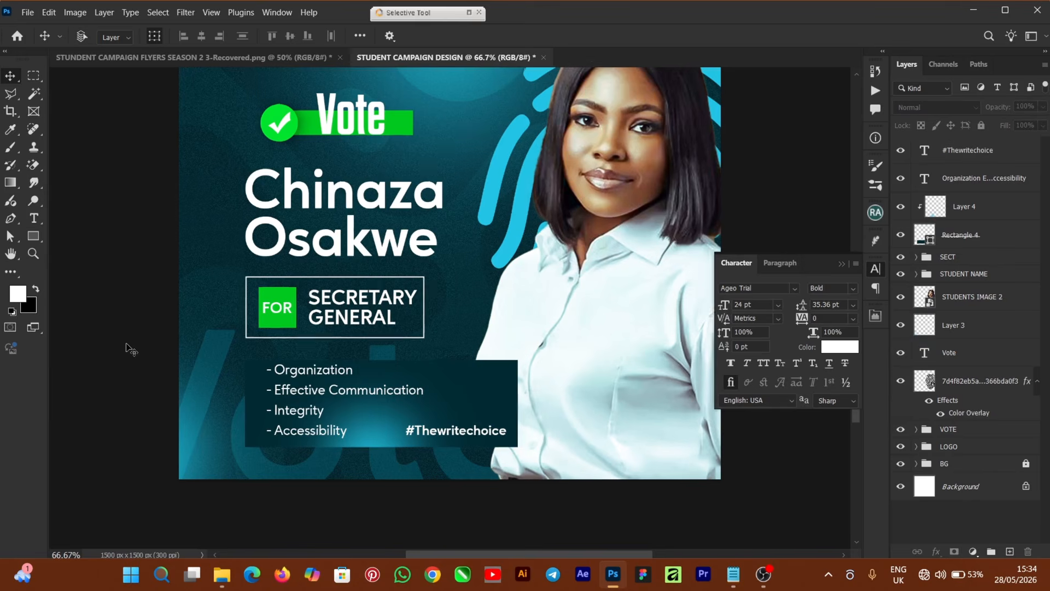
Zoom out to 50%, collapse the Character panel and select the STUDENTS IMAGE 2 layer.
key(ctrl+minus)
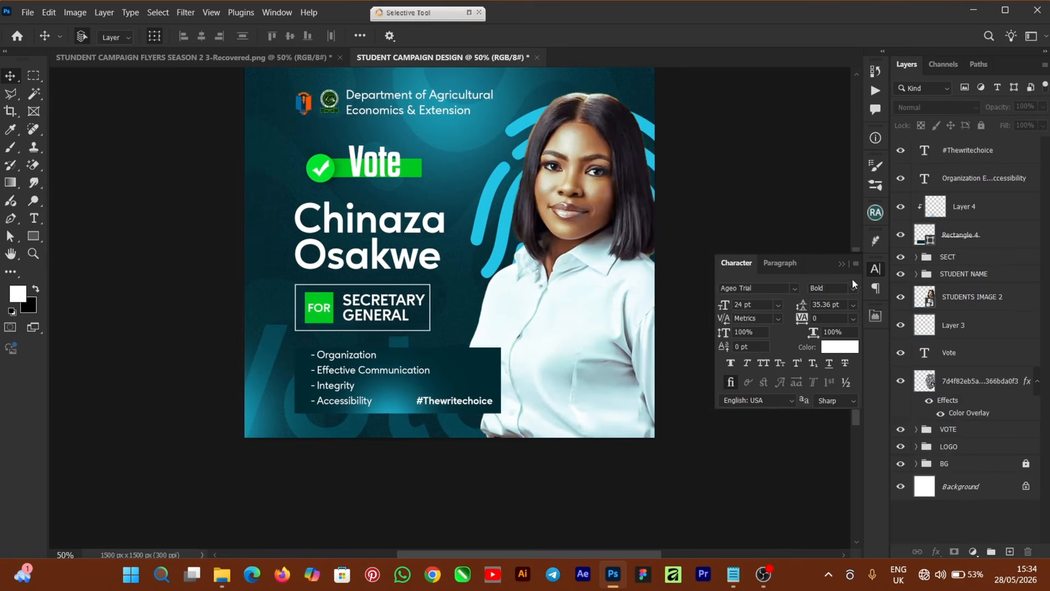
click(842, 264)
drag(859, 322, 847, 299)
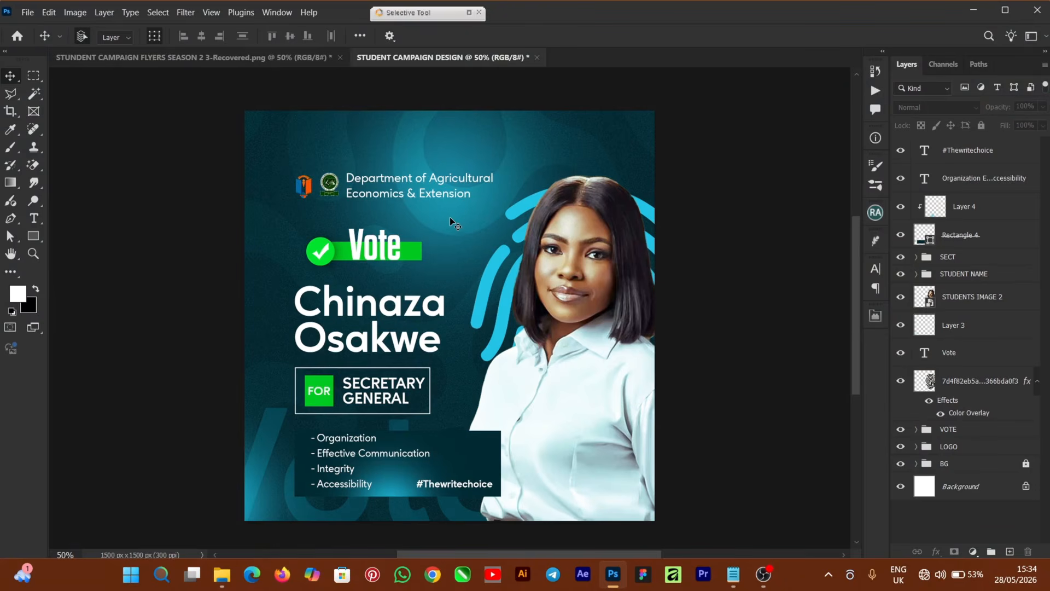
click(640, 241)
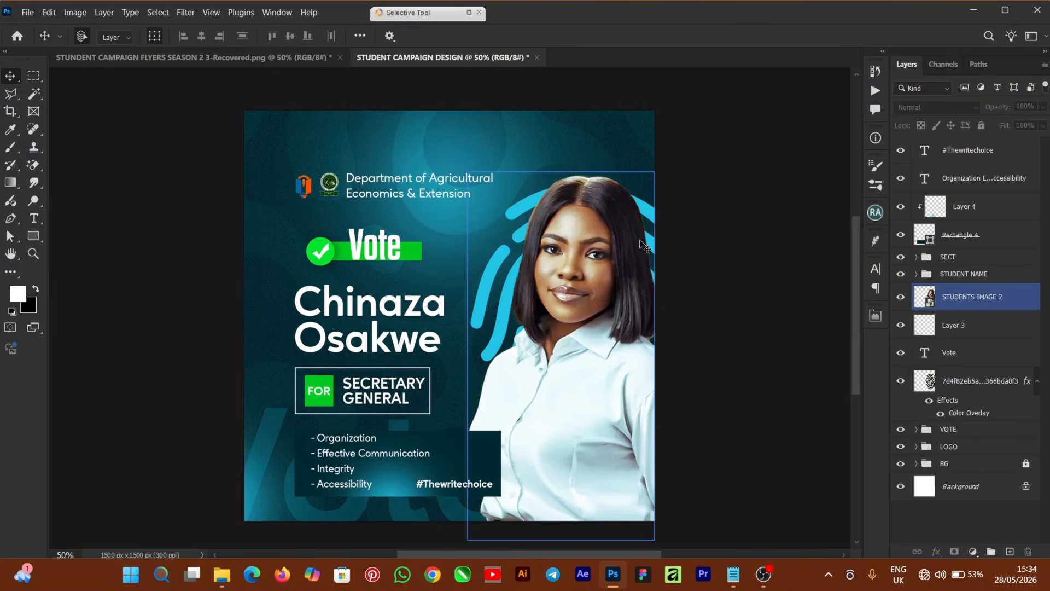